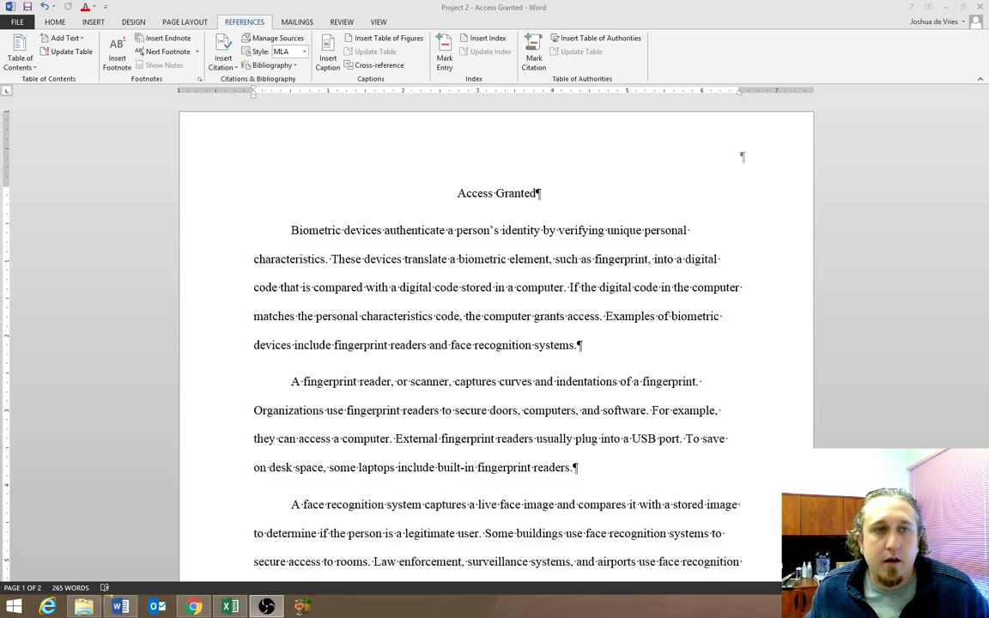
{"action": "left_click", "coordinate": [54, 23]}
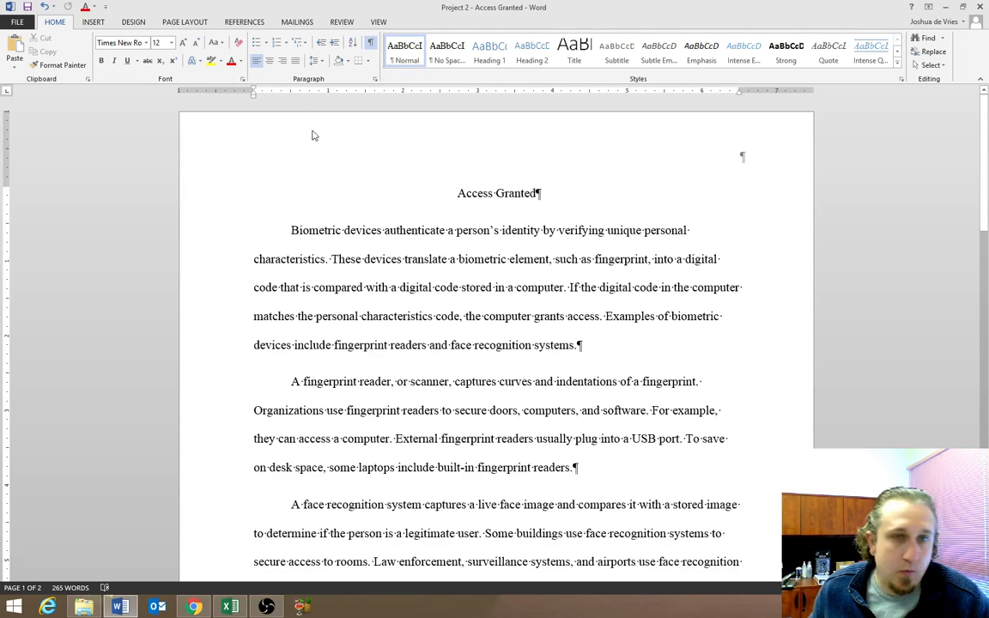
{"action": "left_click", "coordinate": [94, 22]}
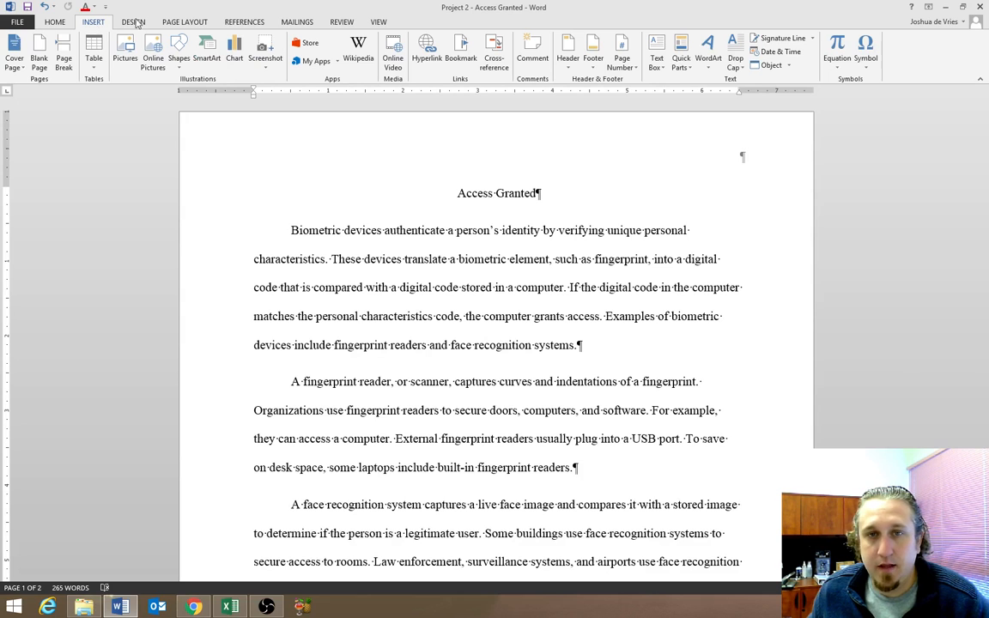
{"action": "left_click", "coordinate": [569, 58]}
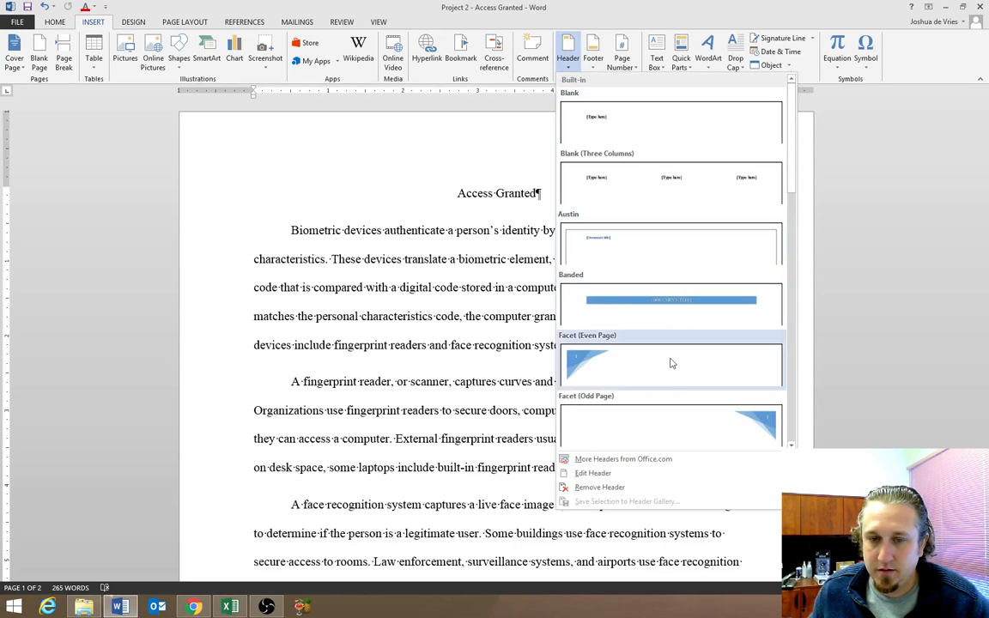
{"action": "left_click", "coordinate": [623, 477]}
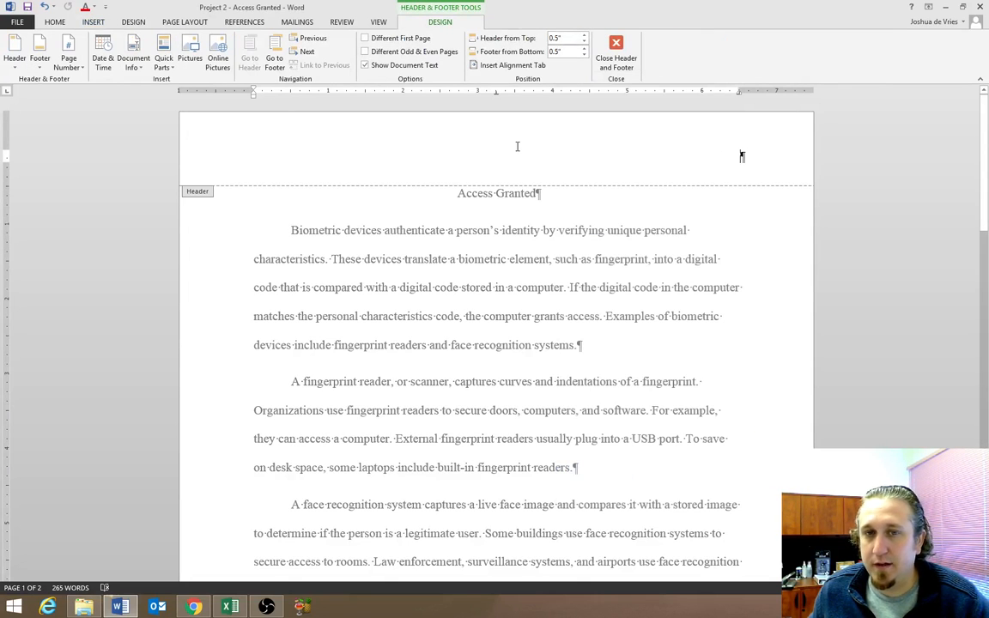
{"action": "double_click", "coordinate": [743, 324]}
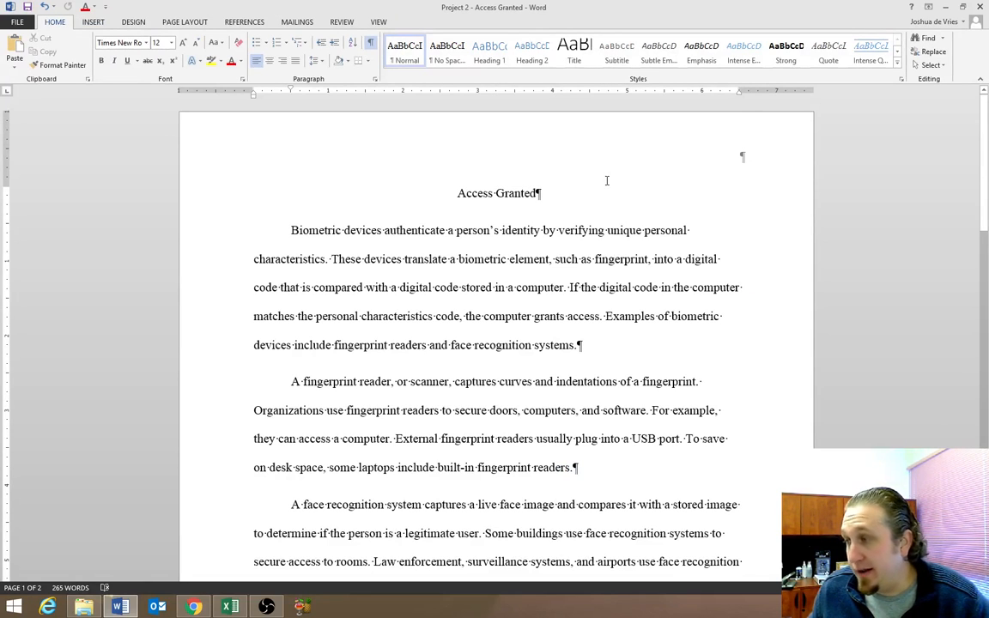
Open the page header for editing and insert a Plain Number 3 page number at the top of the page.
{"action": "left_click", "coordinate": [489, 138]}
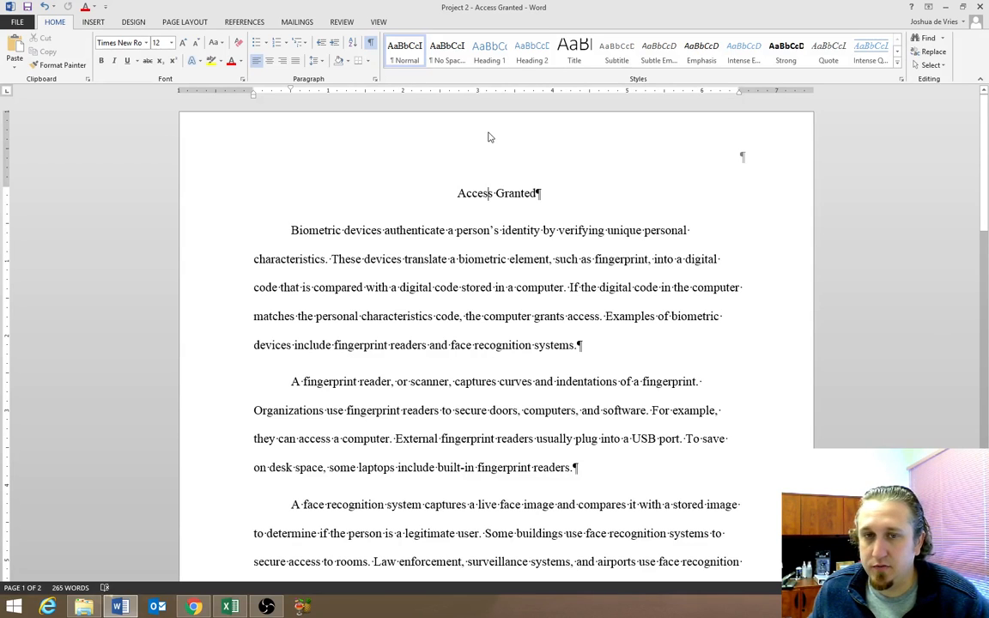
{"action": "double_click", "coordinate": [489, 135]}
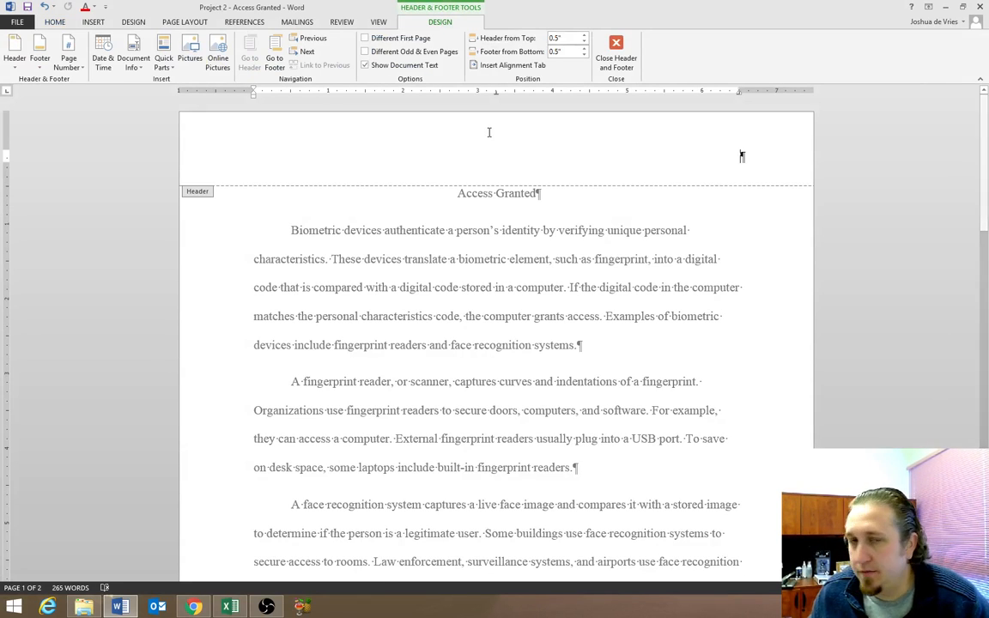
{"action": "left_click", "coordinate": [56, 23]}
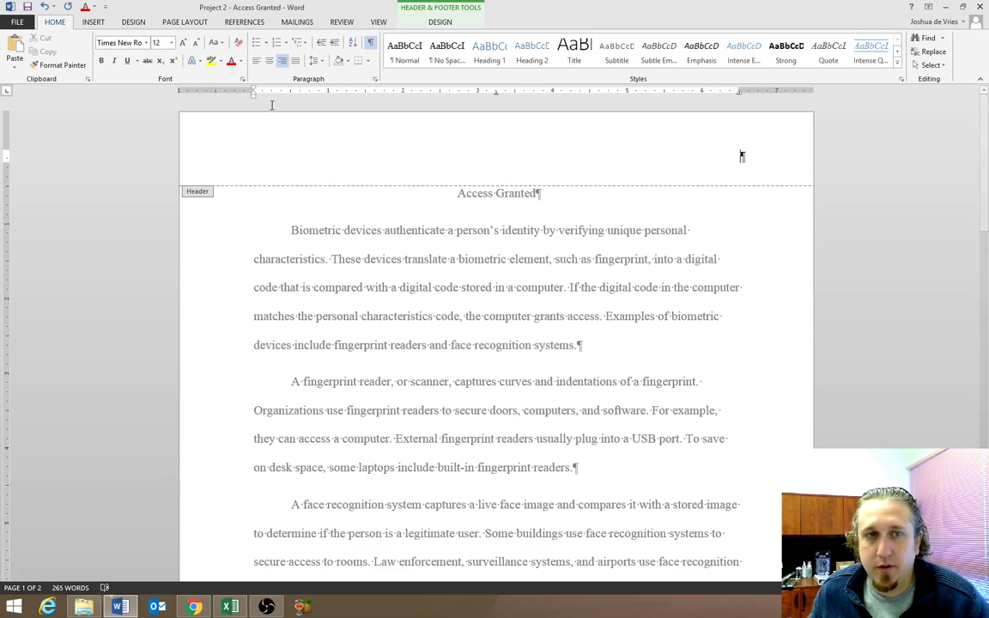
{"action": "left_click", "coordinate": [92, 24]}
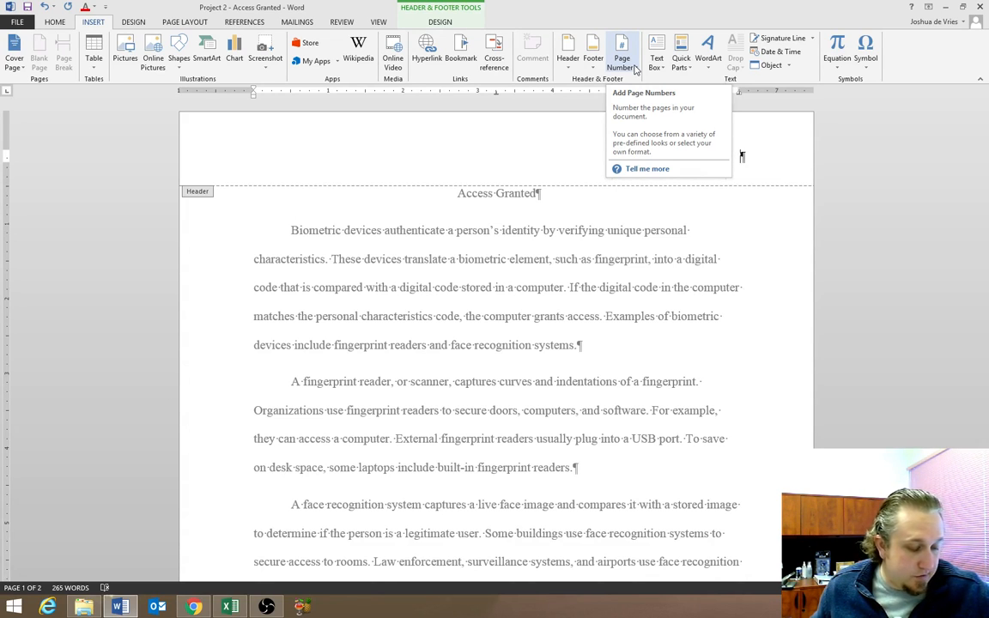
{"action": "left_click", "coordinate": [635, 69]}
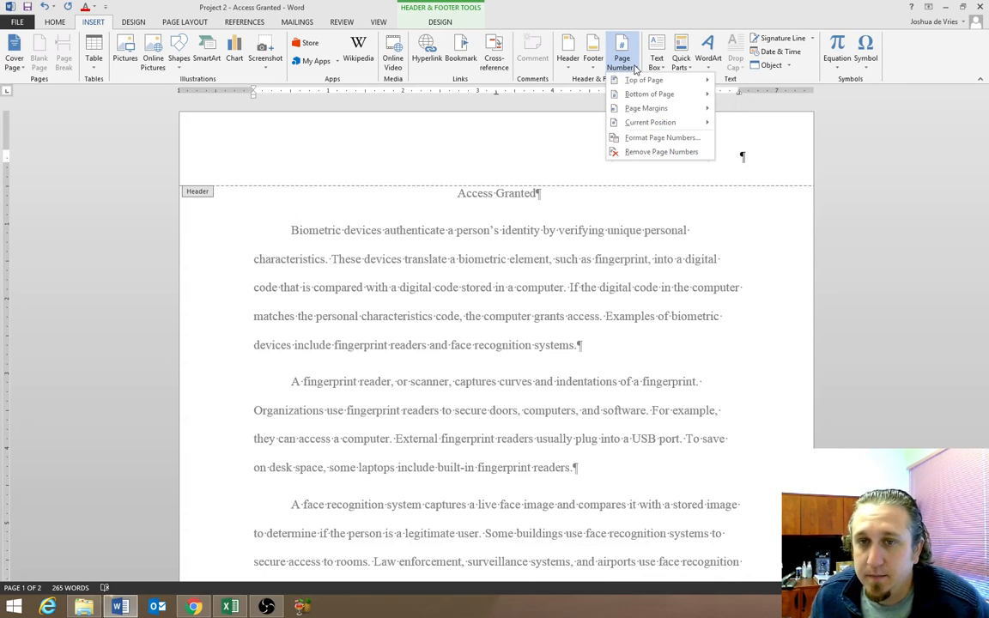
{"action": "mouse_move", "coordinate": [644, 80]}
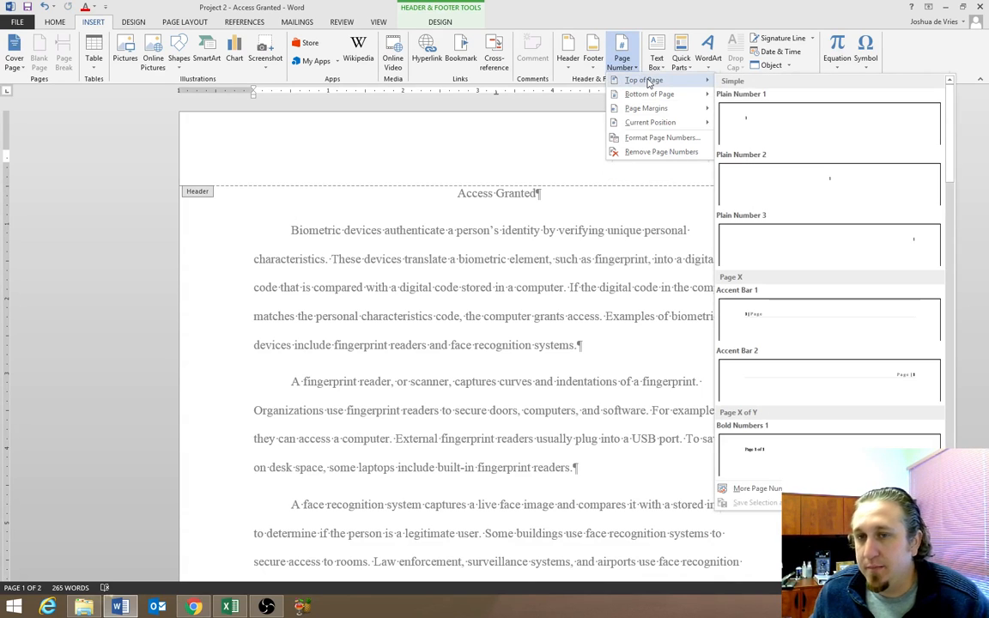
{"action": "left_click", "coordinate": [828, 248]}
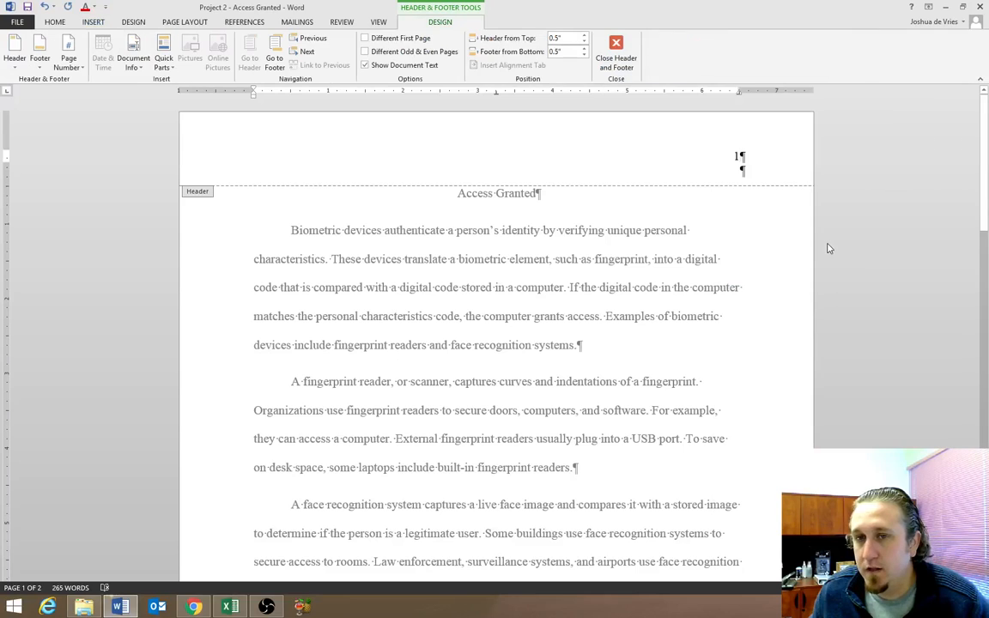
Enter the author's last name and a space before the header page number, delete the hyphen, and return to the body text.
{"action": "left_click", "coordinate": [734, 155]}
{"action": "type", "text": "B"}
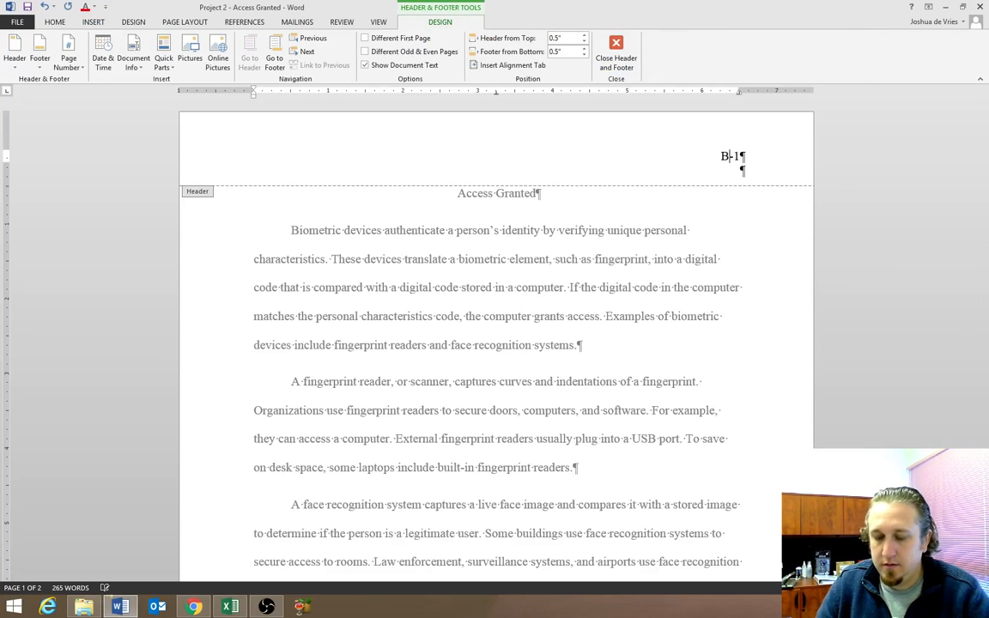
{"action": "type", "text": "ailey"}
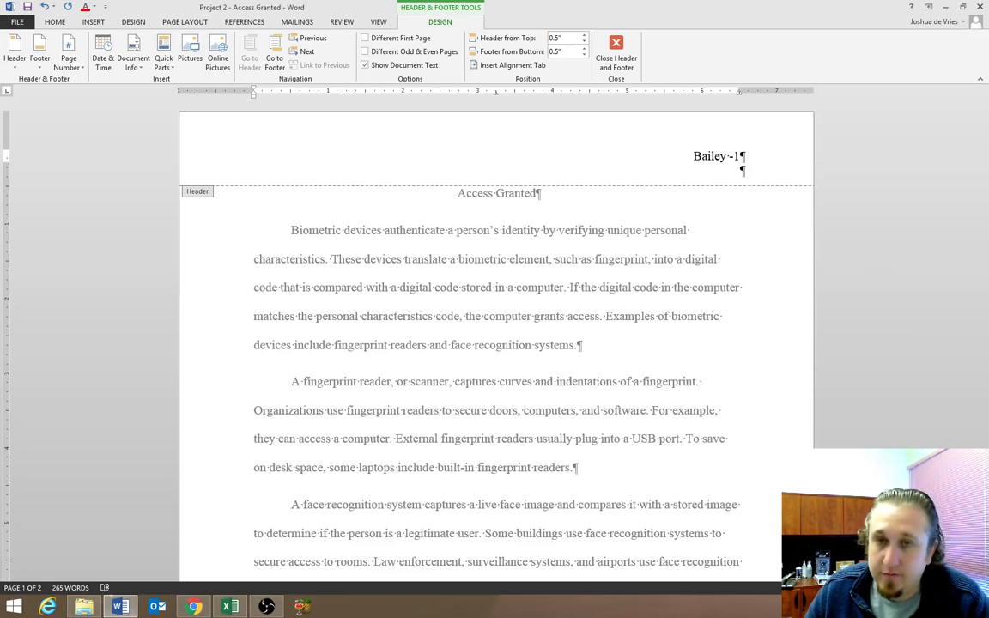
{"action": "key", "text": "Delete"}
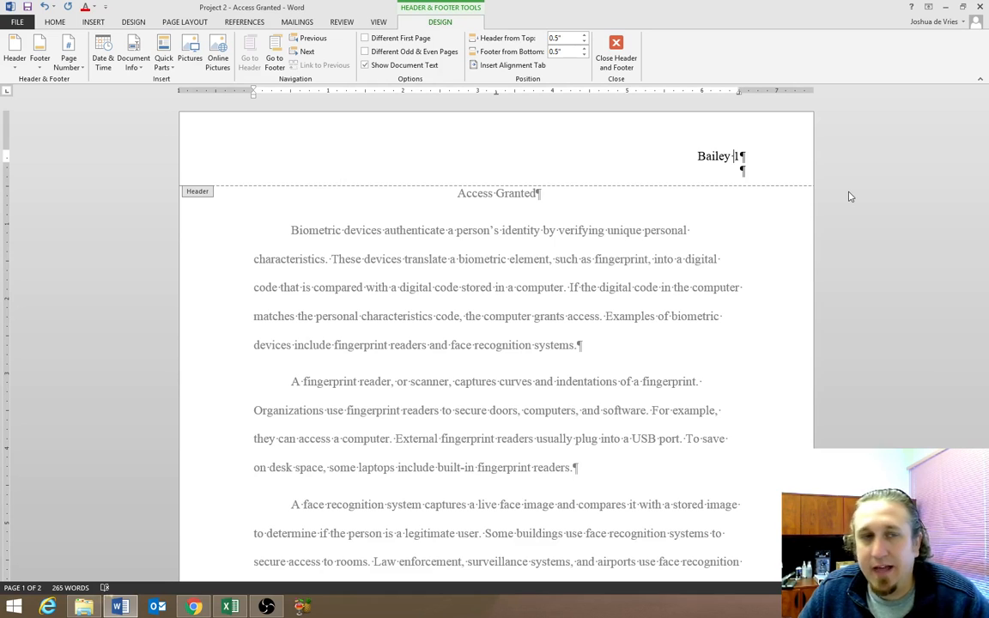
{"action": "double_click", "coordinate": [750, 213]}
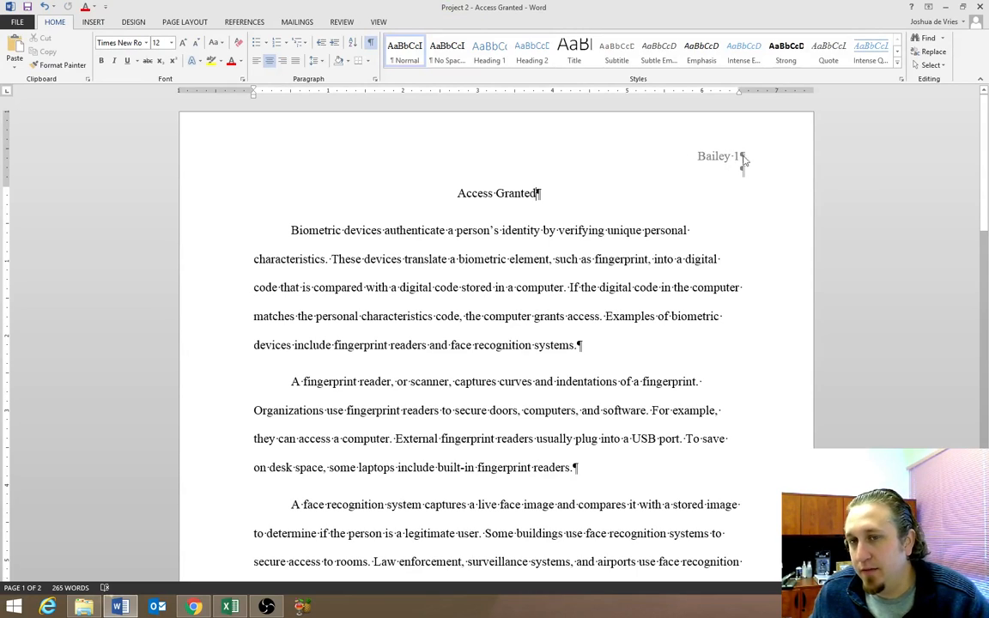
Insert an empty paragraph above the title "Access Granted" and align it left.
{"action": "left_click_drag", "start_coordinate": [985, 120], "coordinate": [984, 343]}
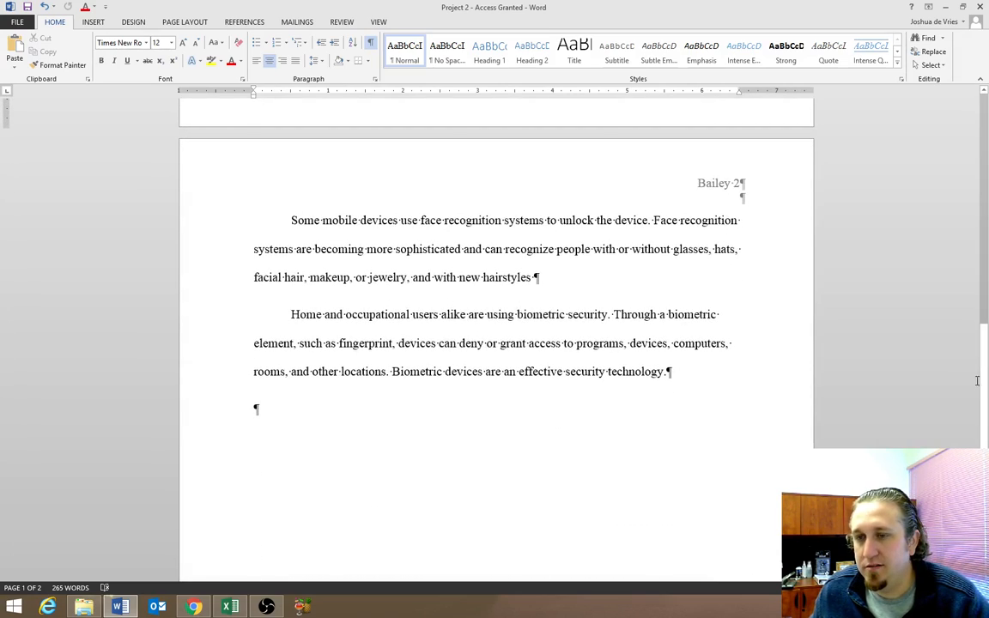
{"action": "left_click_drag", "start_coordinate": [985, 392], "coordinate": [985, 152]}
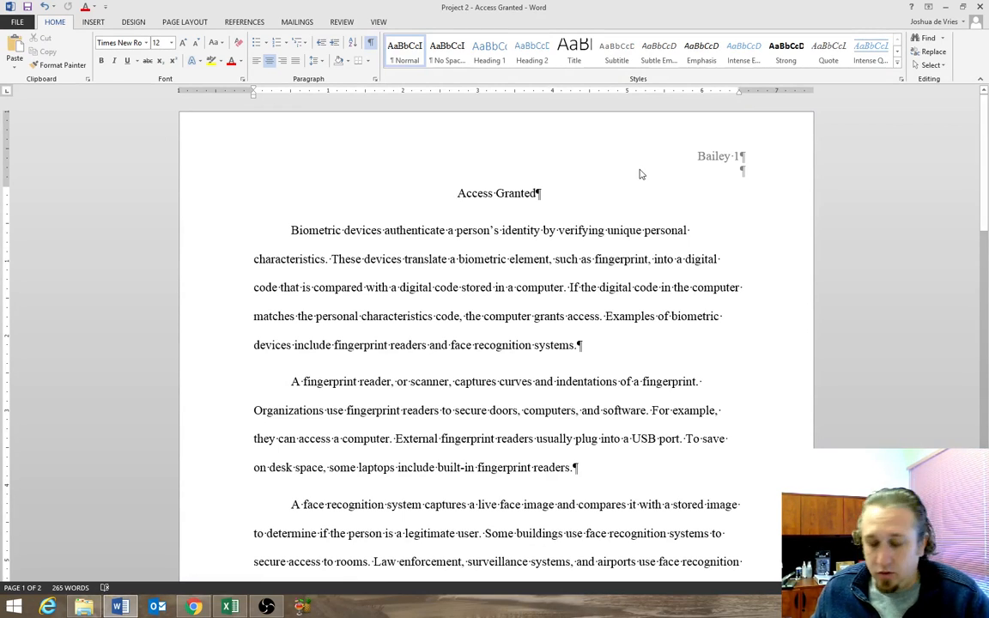
{"action": "key", "text": "Return"}
{"action": "left_click", "coordinate": [497, 194]}
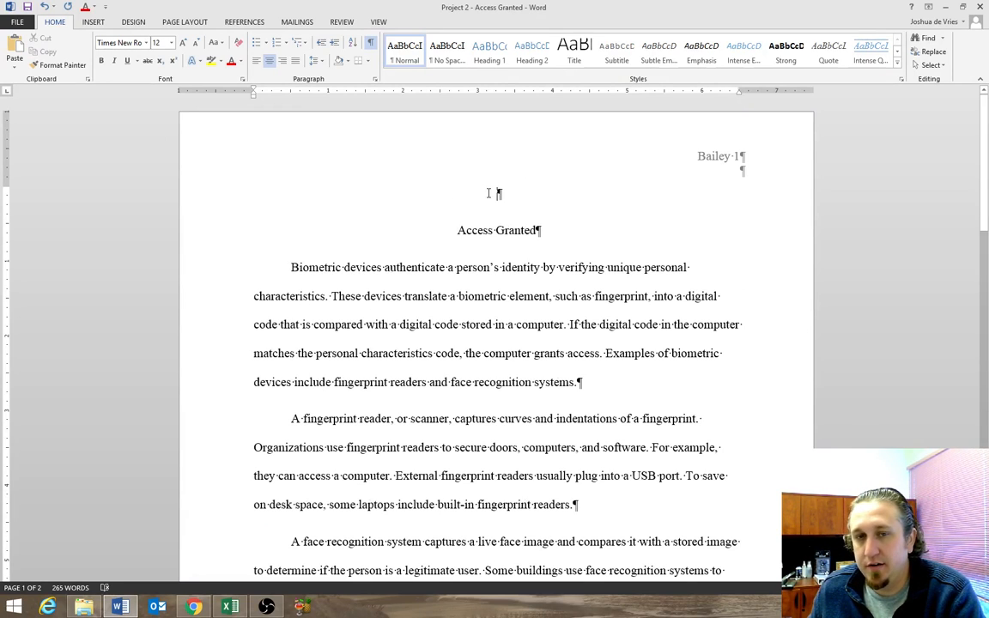
{"action": "left_click", "coordinate": [256, 62]}
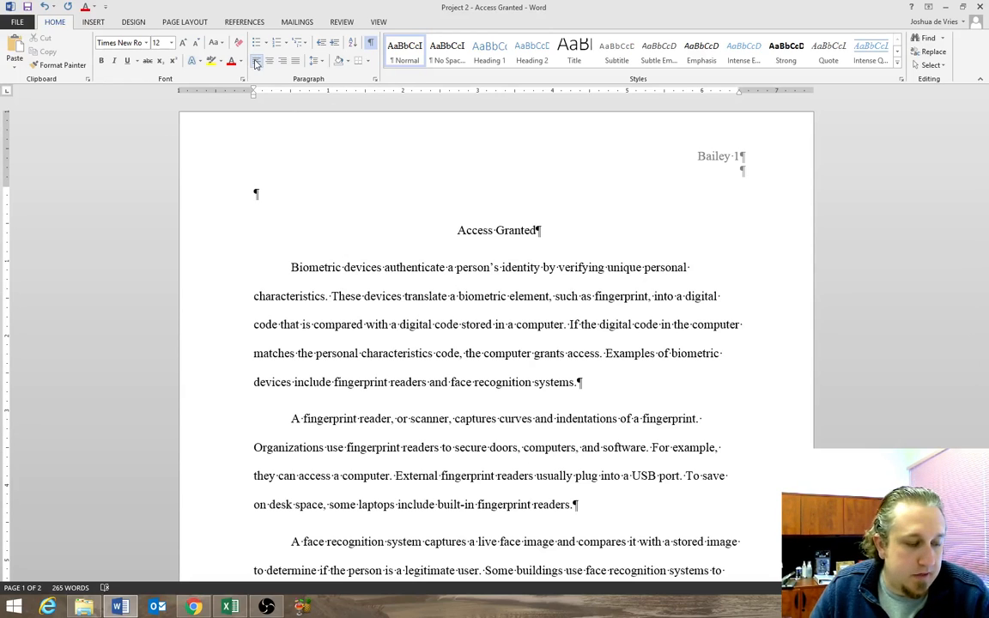
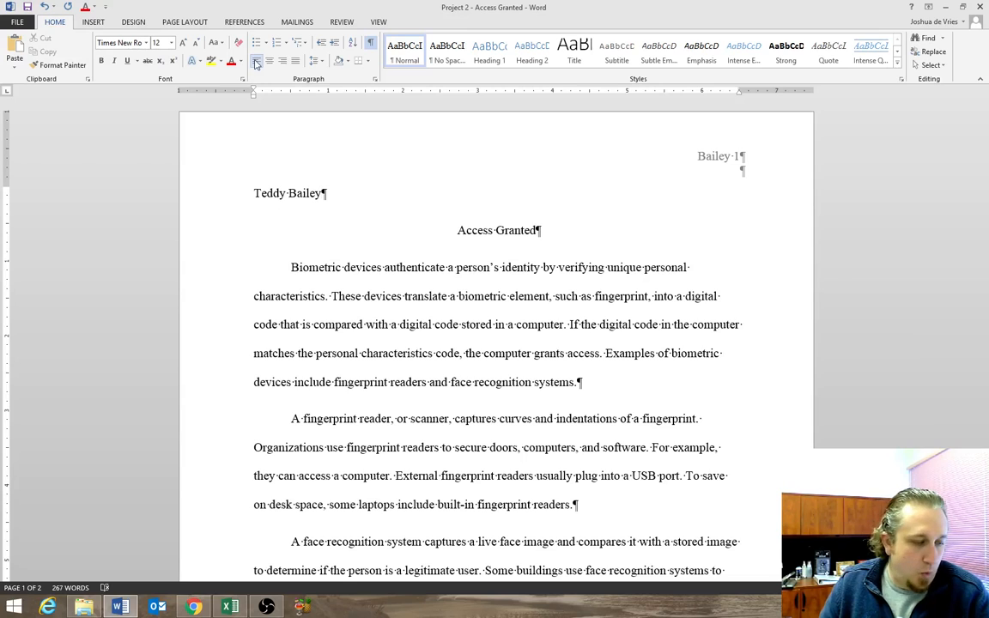
Enter the student's full name, the instructor's title and name, and the course "English 101" on separate lines above the title.
{"action": "key", "text": "Return"}
{"action": "type", "text": "Ms. "}
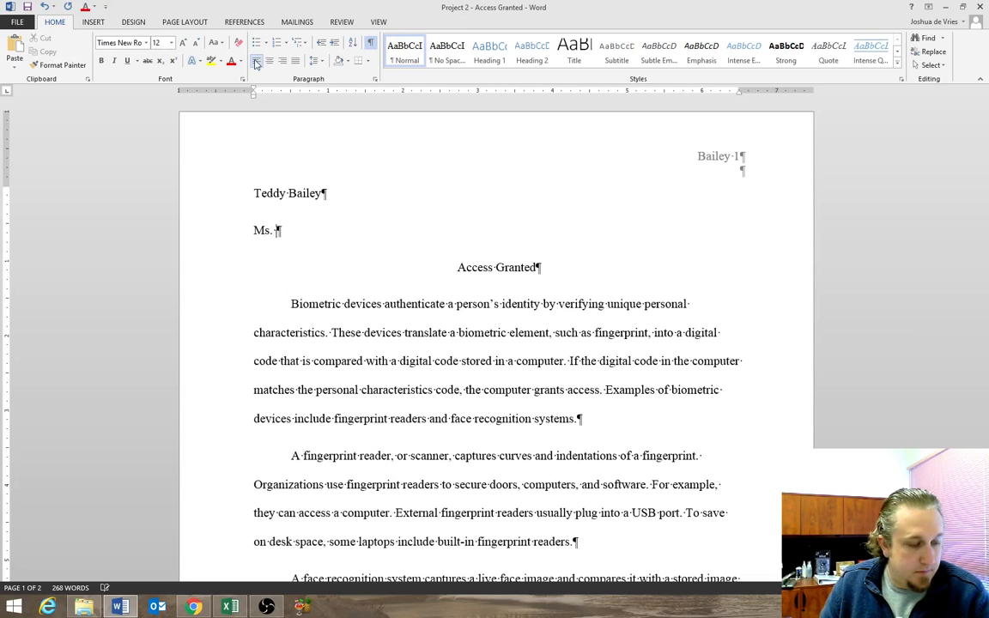
{"action": "type", "text": "Pedro"}
{"action": "key", "text": "Return"}
{"action": "type", "text": "English 101"}
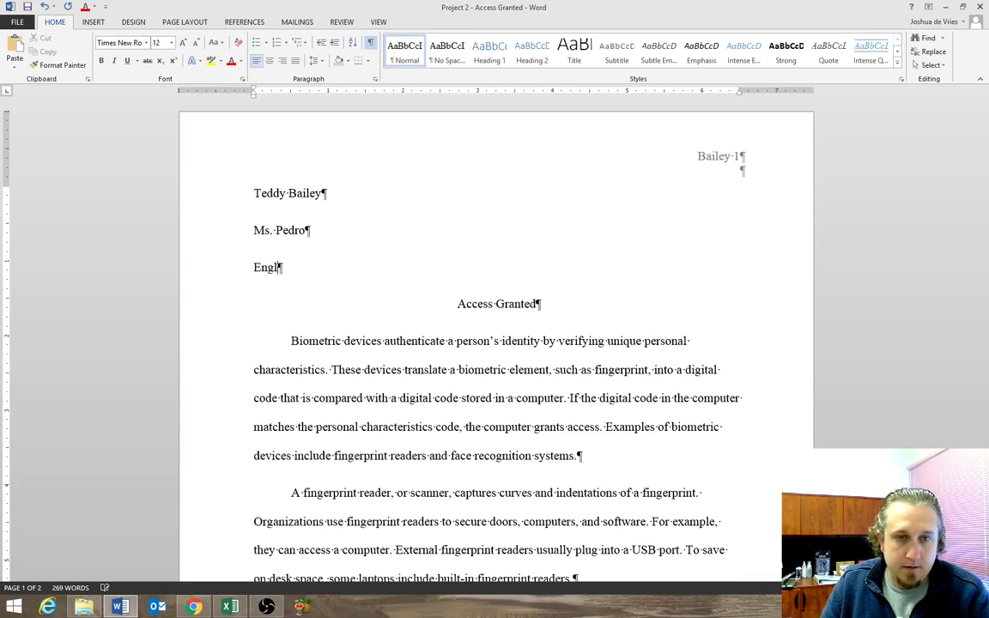
{"action": "key", "text": "Return"}
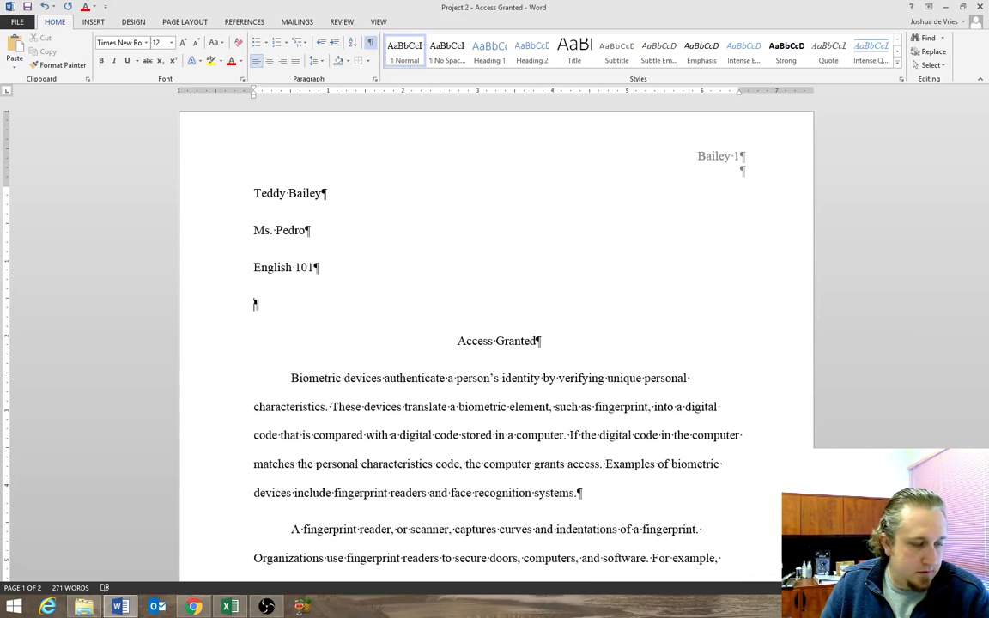
Enter the date "October 15, 2014" on the line below the course name.
{"action": "type", "text": "Octoner 1"}
{"action": "key", "text": "BackSpace"}
{"action": "key", "text": "BackSpace"}
{"action": "key", "text": "BackSpace"}
{"action": "key", "text": "BackSpace"}
{"action": "key", "text": "BackSpace"}
{"action": "key", "text": "BackSpace"}
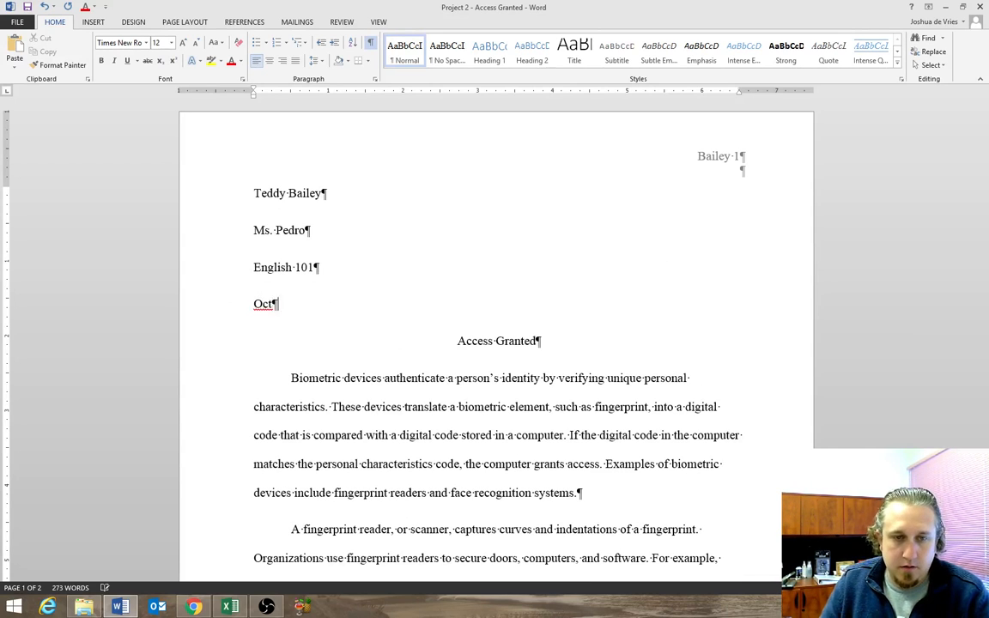
{"action": "type", "text": "o"}
{"action": "key", "text": "Return"}
{"action": "type", "text": "15, 2014"}
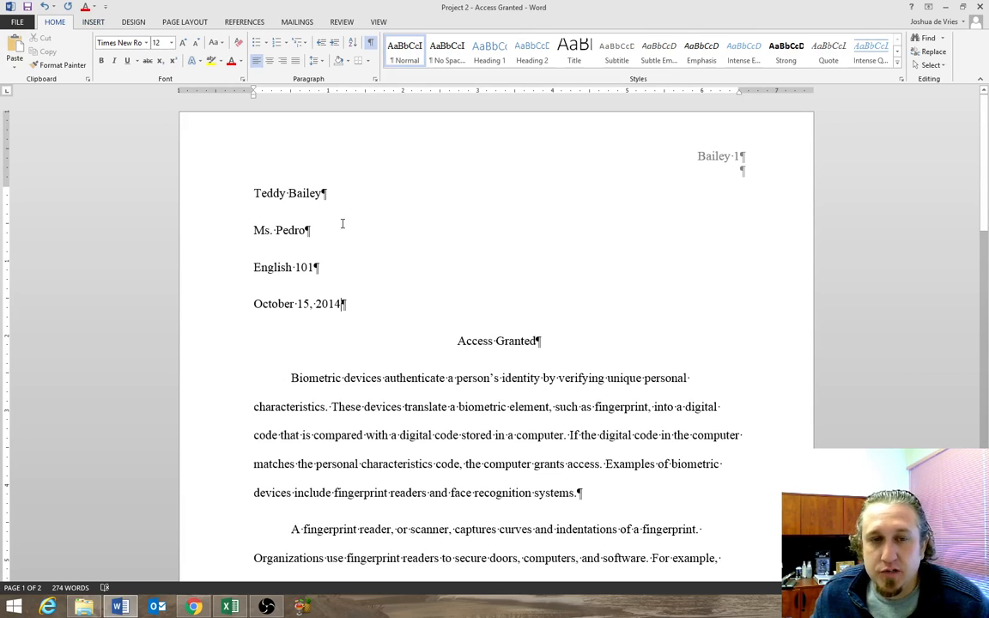
Remove the space after the paragraphs of the four heading lines and set their line spacing to 2.0.
{"action": "left_click_drag", "start_coordinate": [311, 279], "coordinate": [242, 195]}
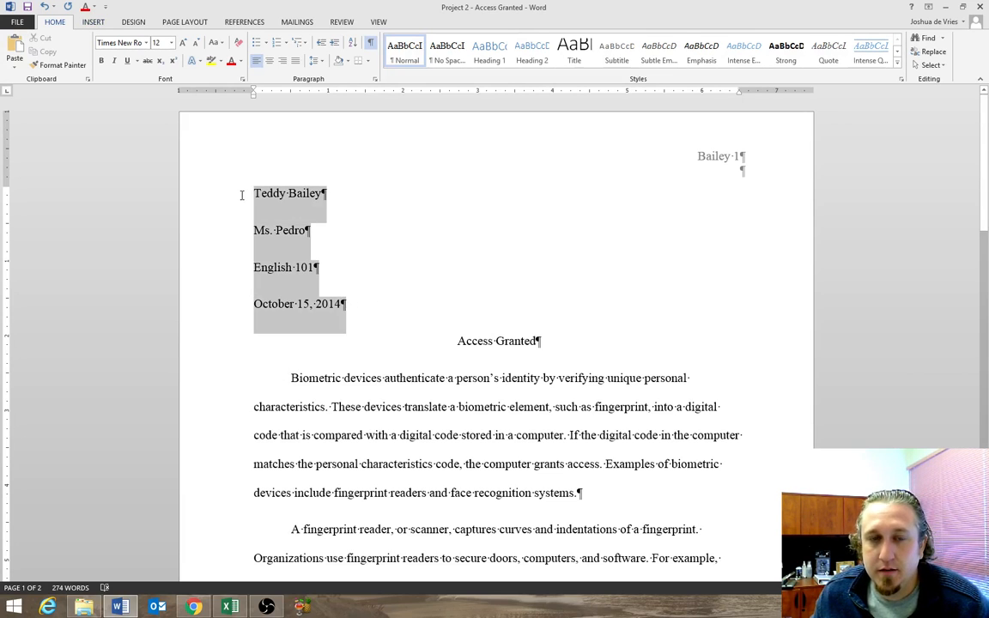
{"action": "left_click", "coordinate": [315, 60]}
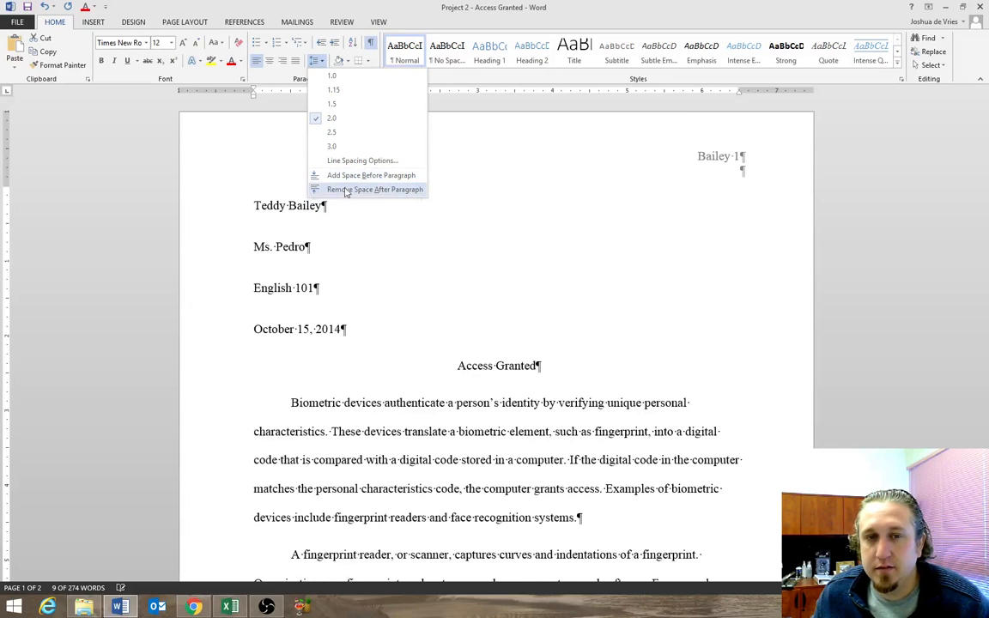
{"action": "left_click", "coordinate": [345, 190]}
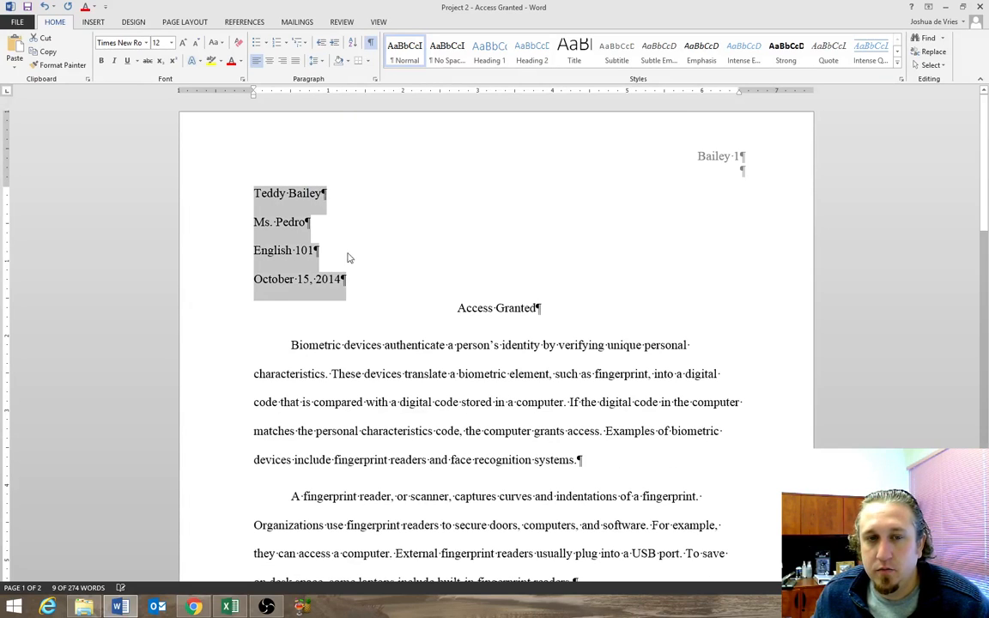
{"action": "left_click", "coordinate": [316, 60]}
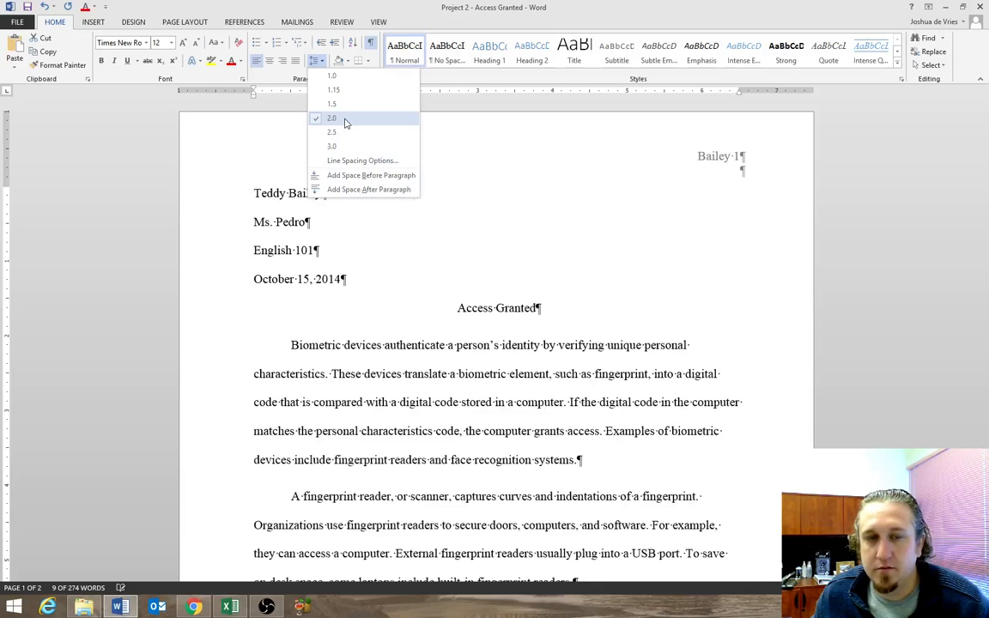
{"action": "left_click", "coordinate": [345, 123]}
{"action": "left_click", "coordinate": [377, 280]}
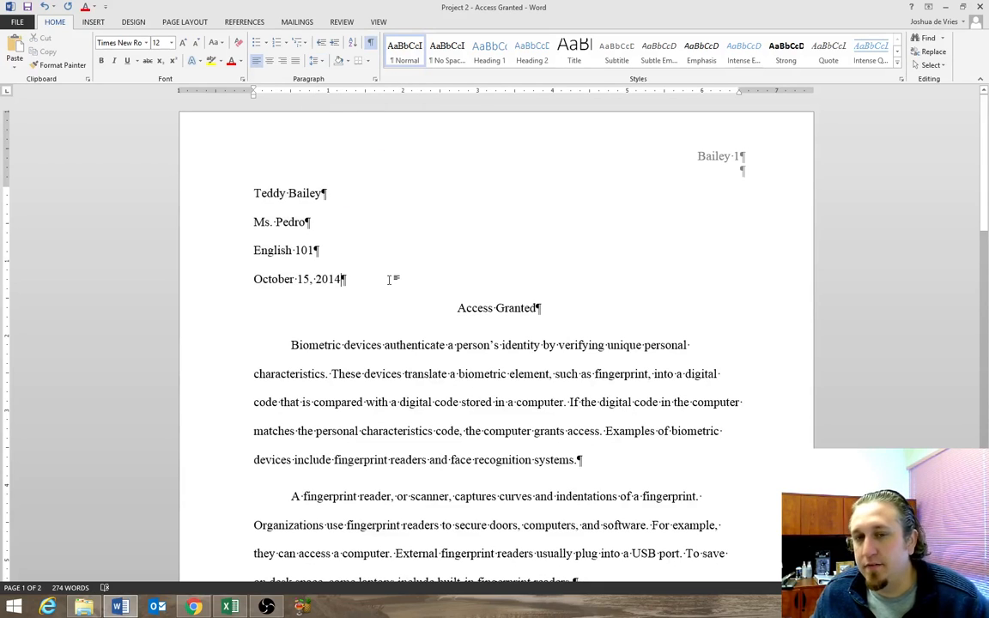
Save the document as "Project 2 - Access Granted" in the Demonstration Projects folder.
{"action": "key", "text": "ctrl+s"}
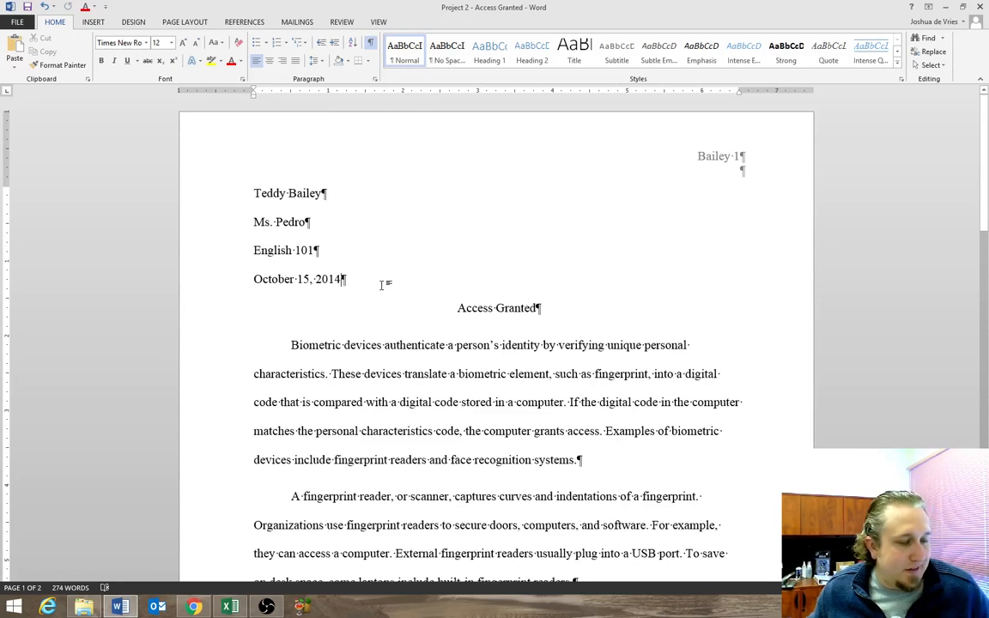
{"action": "left_click", "coordinate": [25, 24]}
{"action": "left_click", "coordinate": [29, 139]}
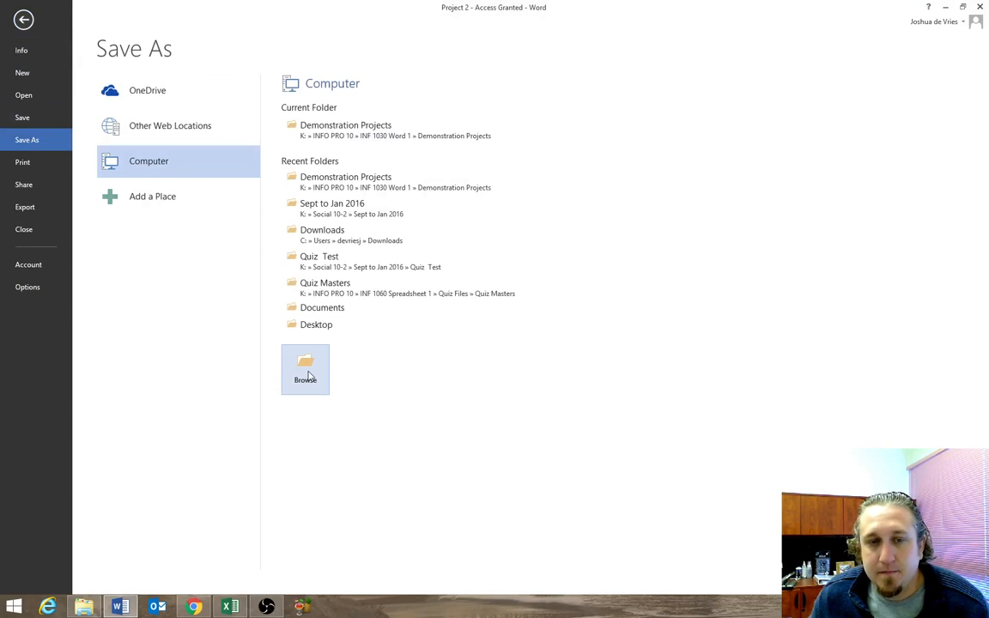
{"action": "left_click", "coordinate": [306, 374]}
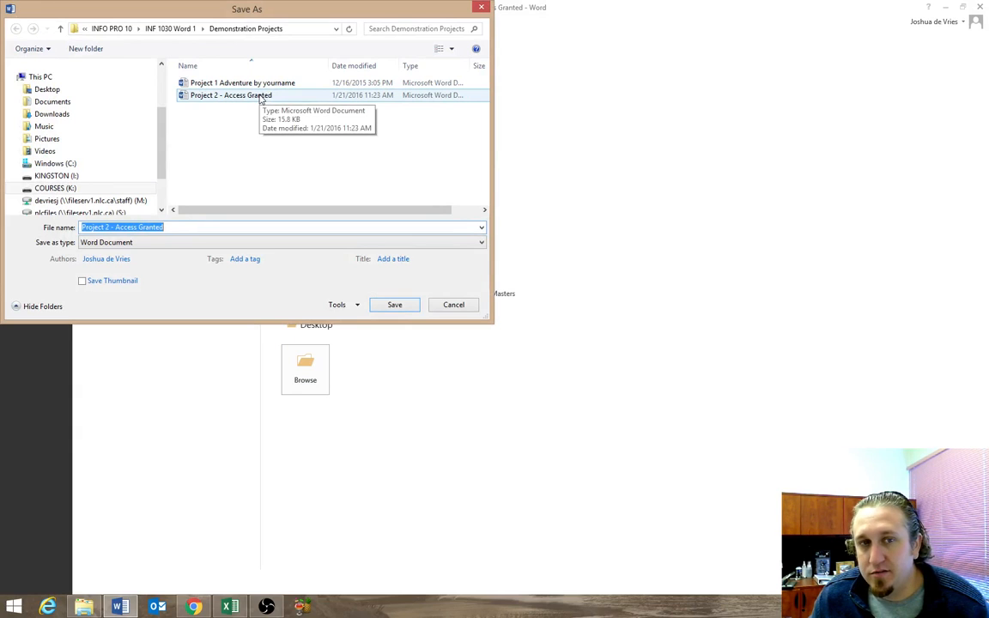
{"action": "left_click", "coordinate": [402, 308]}
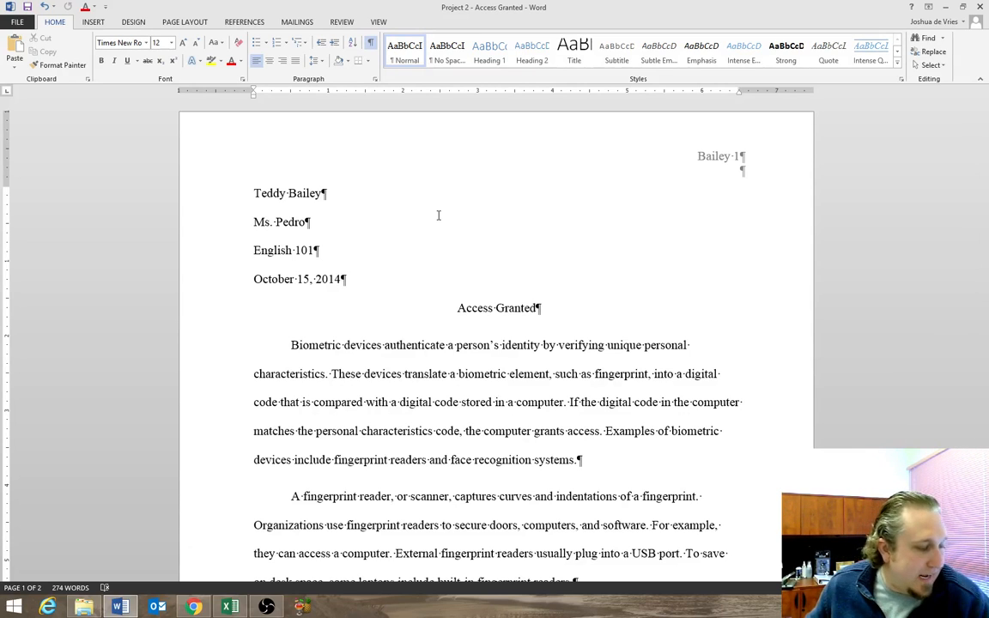
{"action": "left_click", "coordinate": [456, 308]}
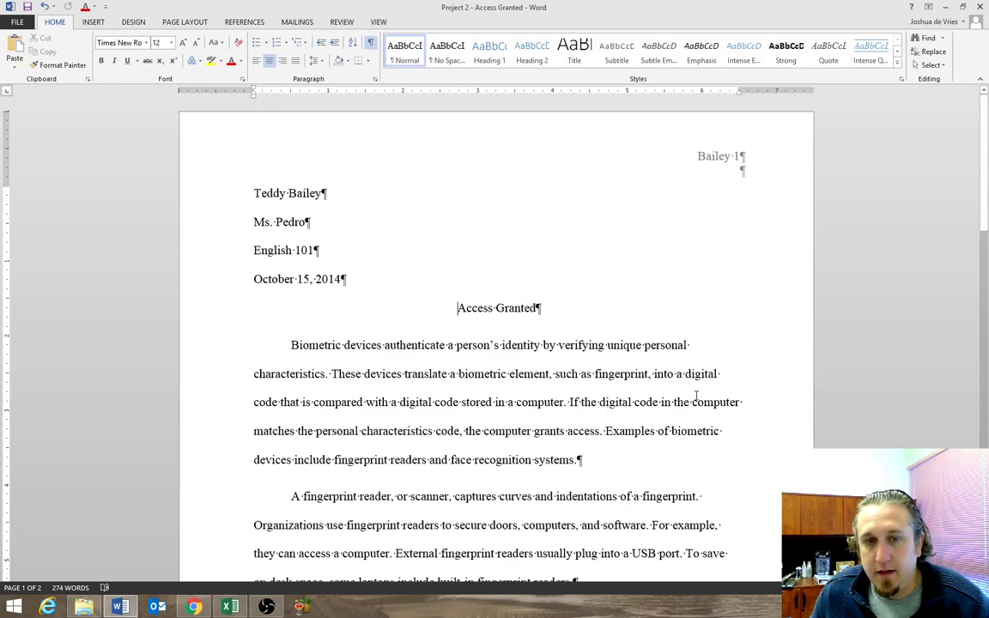
{"action": "left_click", "coordinate": [290, 345]}
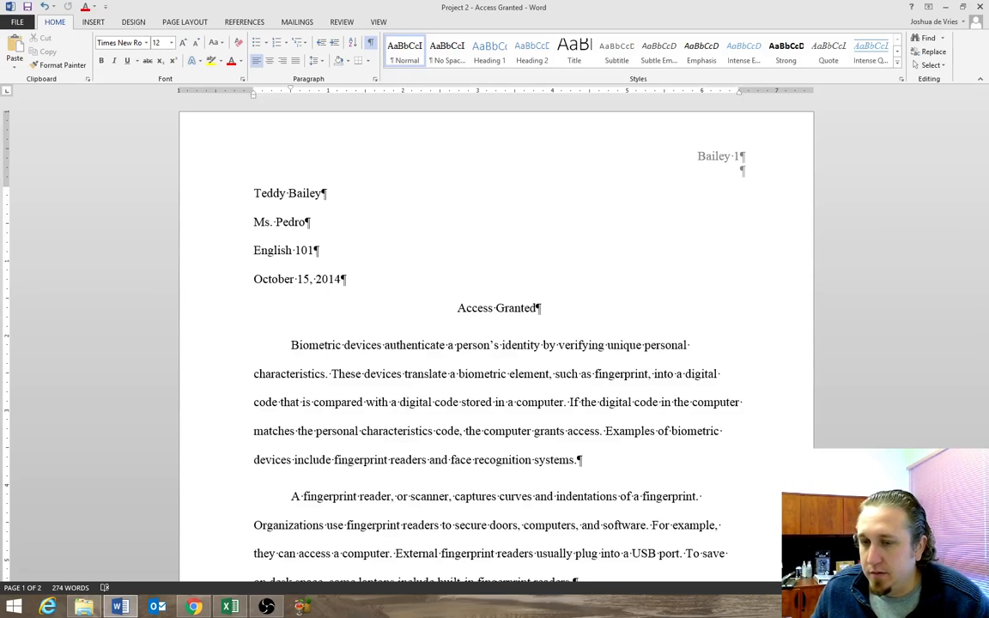
{"action": "scroll", "coordinate": [387, 320], "scroll_direction": "down", "scroll_amount": 2}
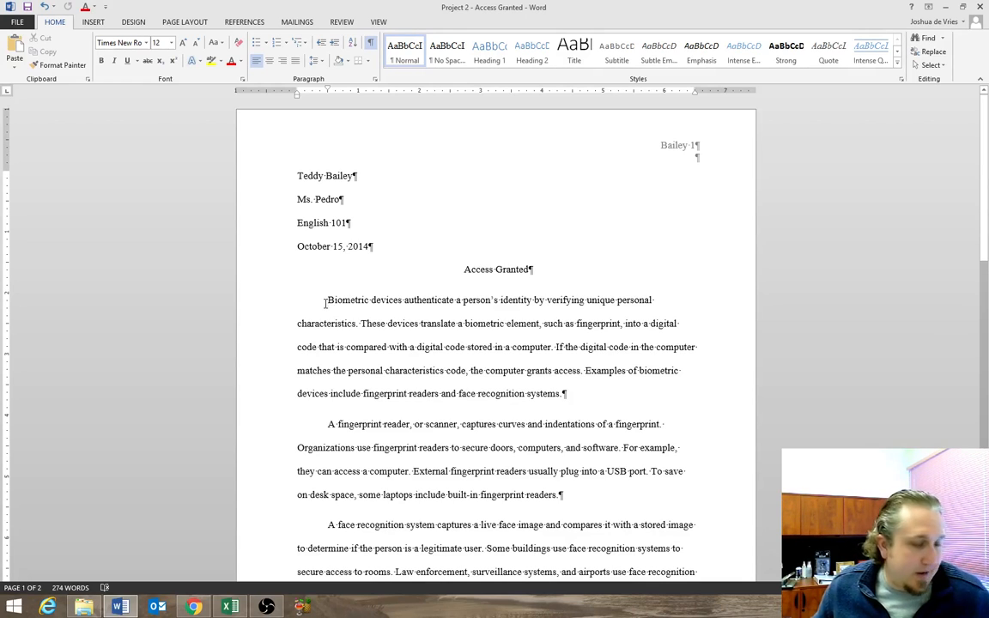
{"action": "mouse_move", "coordinate": [326, 301]}
{"action": "left_mouse_down"}
{"action": "mouse_move", "coordinate": [300, 339]}
{"action": "mouse_move", "coordinate": [531, 346]}
{"action": "mouse_move", "coordinate": [450, 335]}
{"action": "mouse_move", "coordinate": [583, 373]}
{"action": "mouse_move", "coordinate": [314, 271]}
{"action": "mouse_move", "coordinate": [333, 299]}
{"action": "left_mouse_up"}
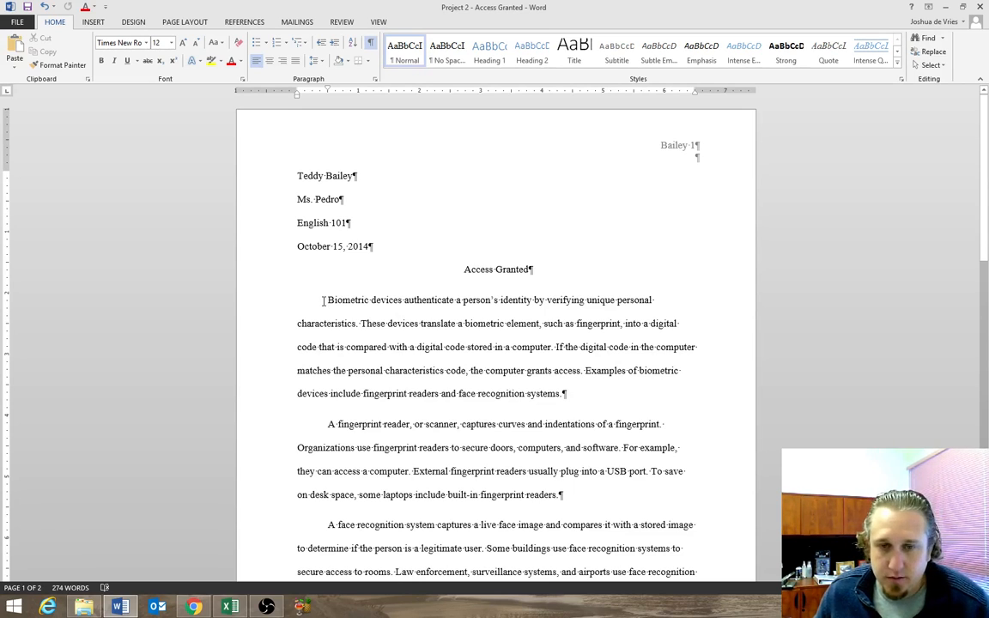
Add the misspelled word "Underlin" at the end of the first body paragraph and correct it to the suggested spelling "Underline".
{"action": "mouse_move", "coordinate": [563, 394]}
{"action": "left_mouse_down"}
{"action": "mouse_move", "coordinate": [350, 300]}
{"action": "mouse_move", "coordinate": [565, 394]}
{"action": "left_mouse_up"}
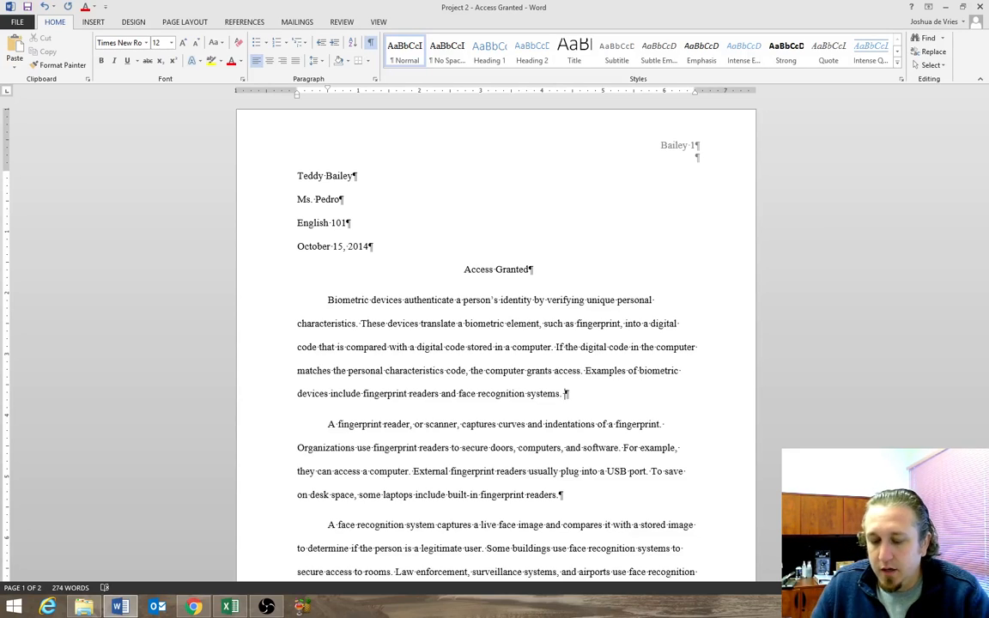
{"action": "type", "text": "Underlin"}
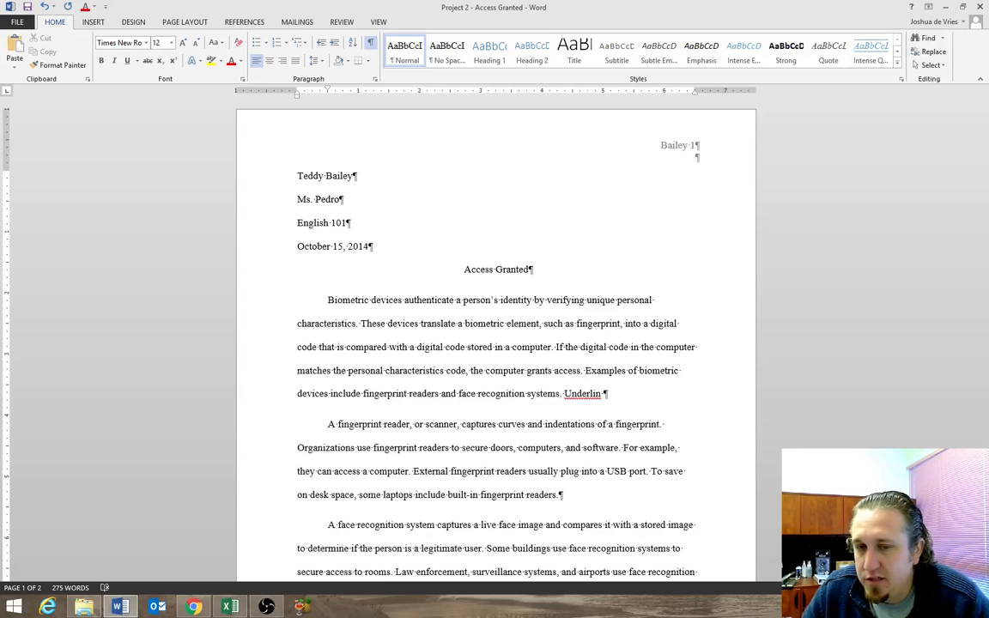
{"action": "right_click", "coordinate": [592, 395]}
{"action": "left_click", "coordinate": [658, 408]}
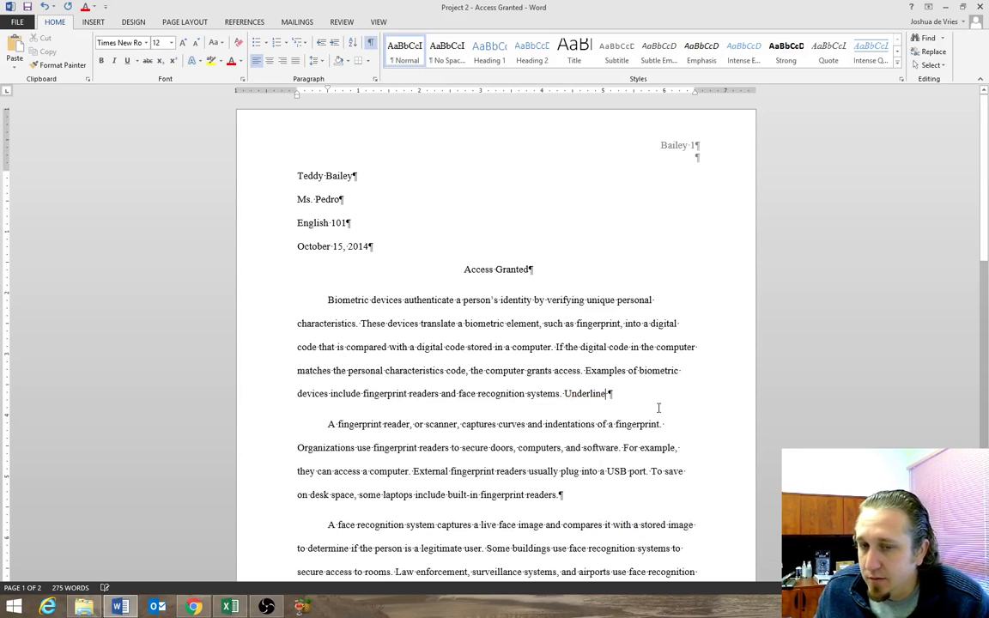
Delete the word "Underline" from the end of the first body paragraph.
{"action": "key", "text": "BackSpace"}
{"action": "key", "text": "BackSpace"}
{"action": "key", "text": "BackSpace"}
{"action": "key", "text": "BackSpace"}
{"action": "key", "text": "BackSpace"}
{"action": "key", "text": "BackSpace"}
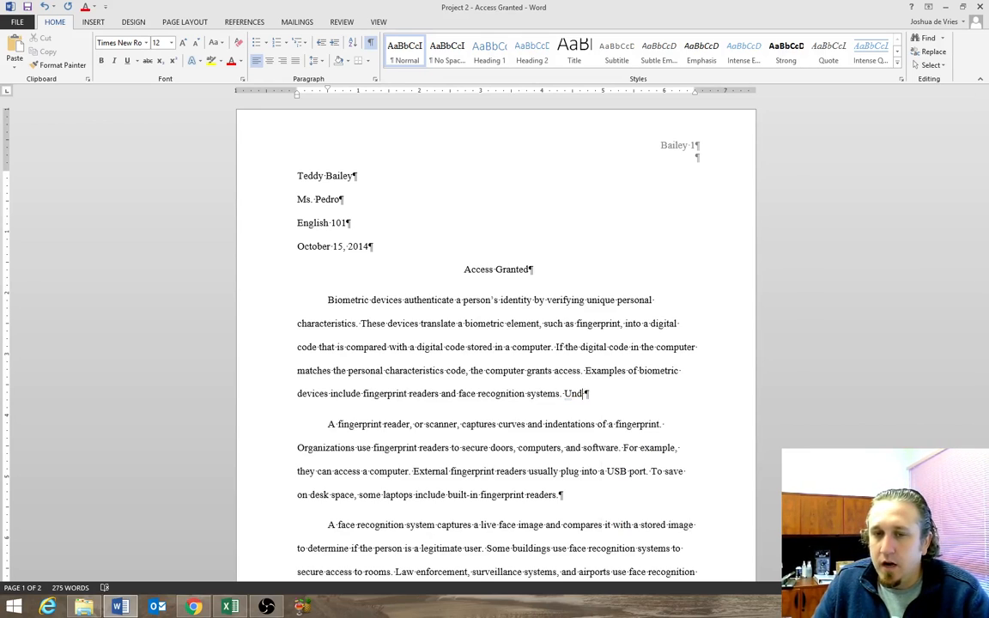
{"action": "key", "text": "BackSpace"}
{"action": "key", "text": "BackSpace"}
{"action": "key", "text": "BackSpace"}
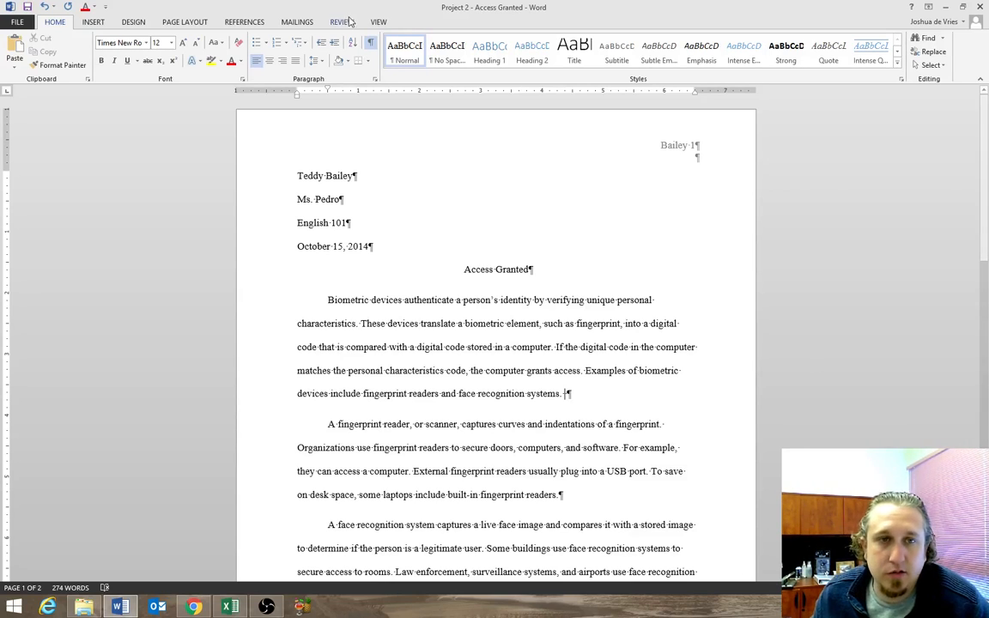
Set the document's citation and bibliography style to MLA Seventh Edition.
{"action": "left_click", "coordinate": [242, 23]}
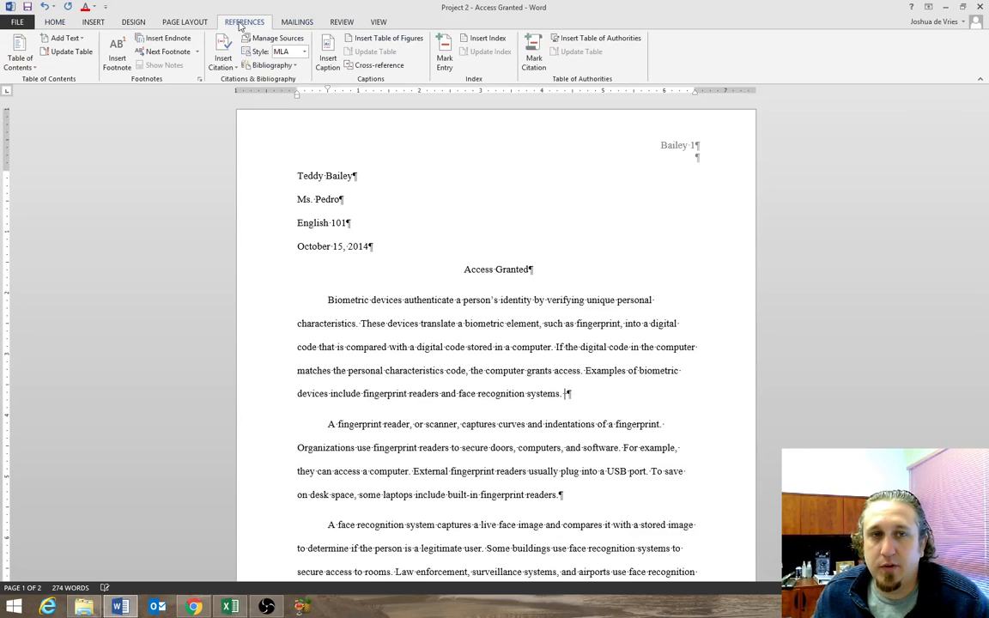
{"action": "left_click", "coordinate": [303, 51]}
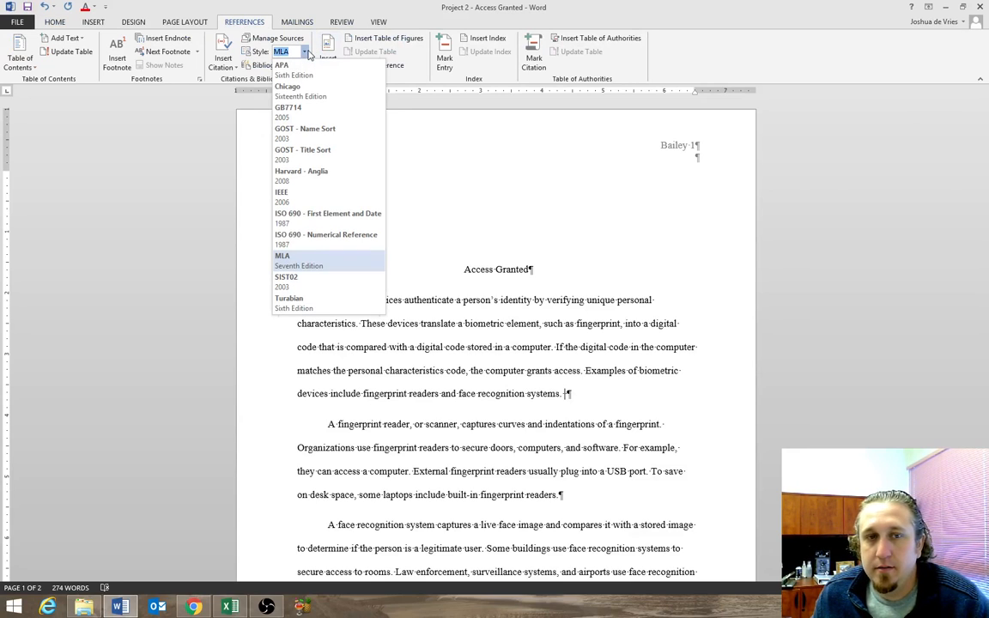
{"action": "left_click", "coordinate": [335, 264]}
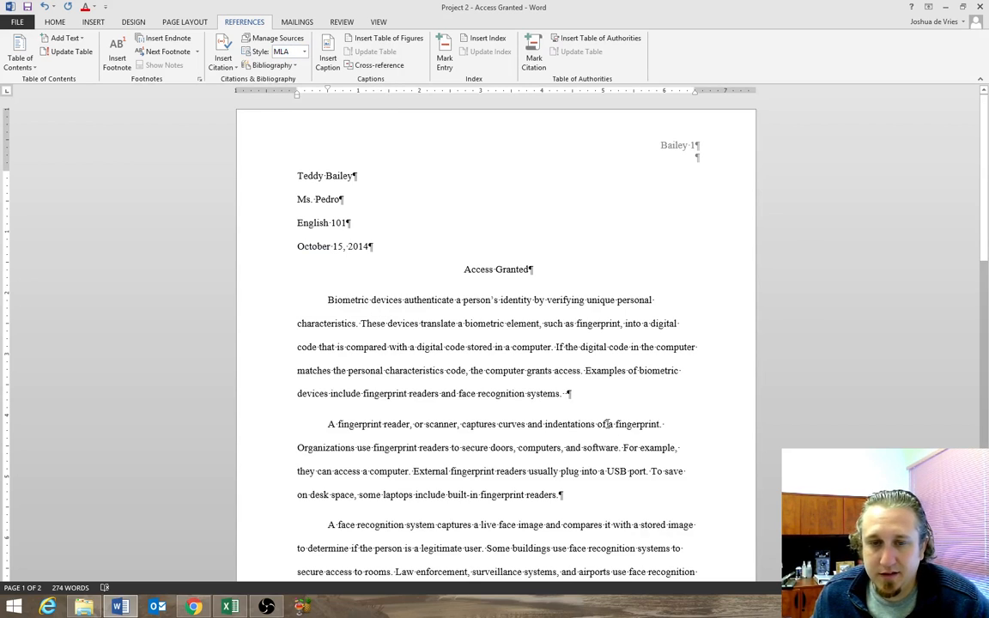
Start a new citation source of type Article in a Periodical after "they can access a computer." in the second body paragraph.
{"action": "left_click_drag", "start_coordinate": [563, 496], "coordinate": [327, 300]}
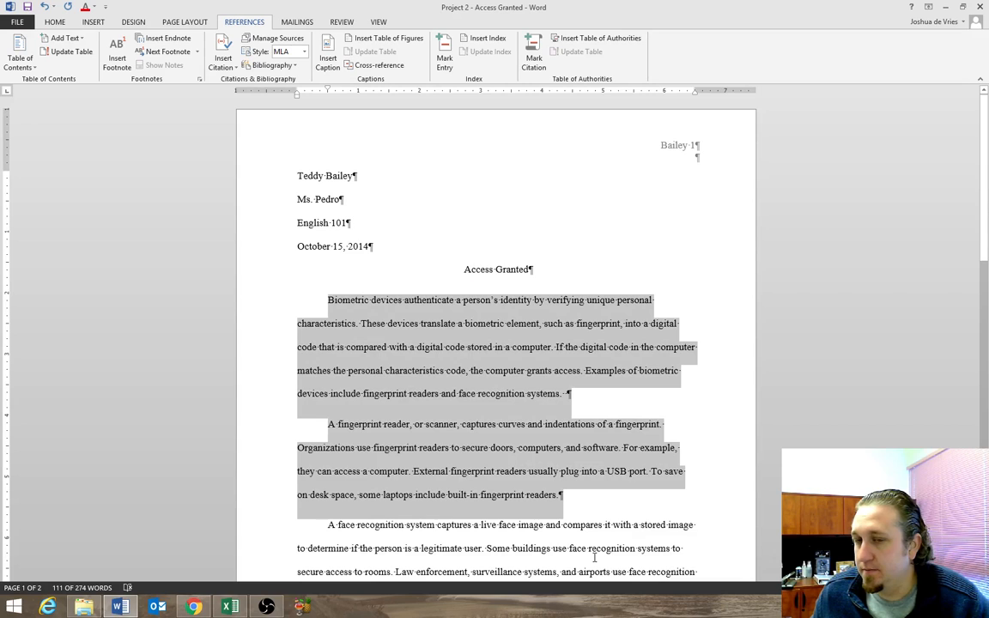
{"action": "left_click", "coordinate": [565, 497]}
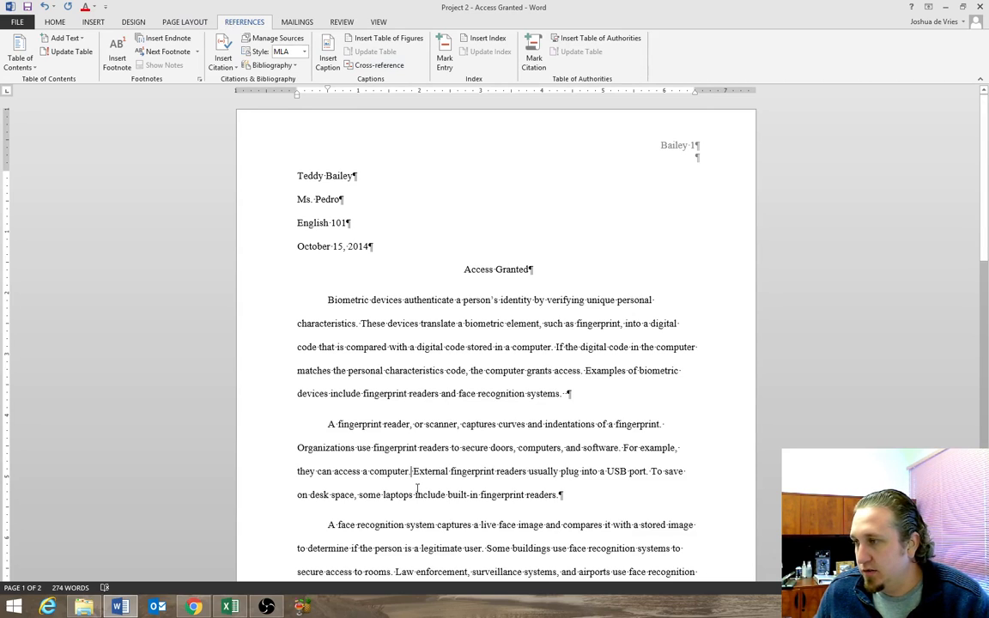
{"action": "left_click", "coordinate": [225, 63]}
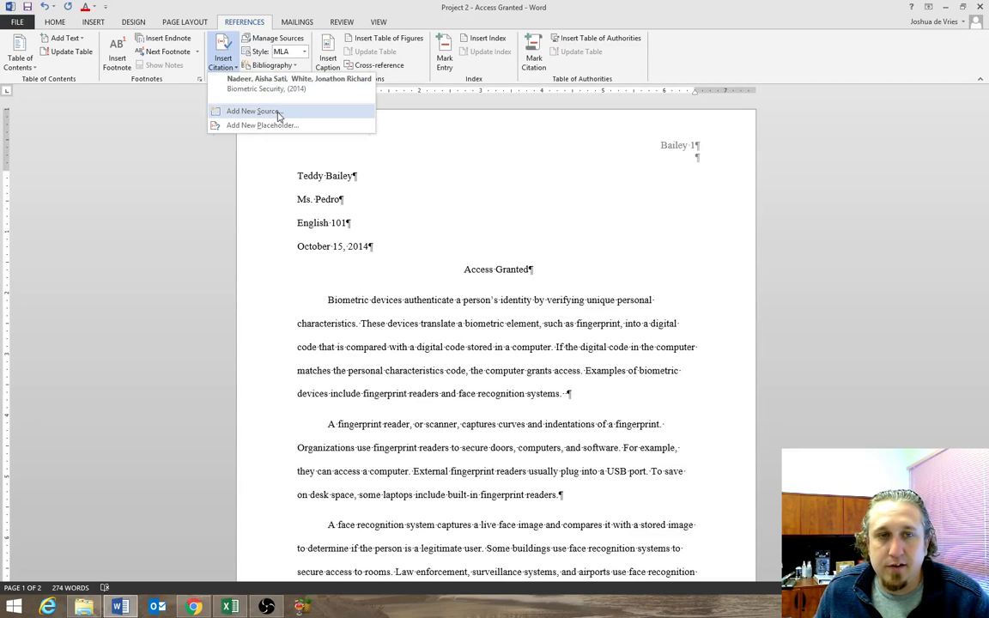
{"action": "left_click", "coordinate": [252, 111]}
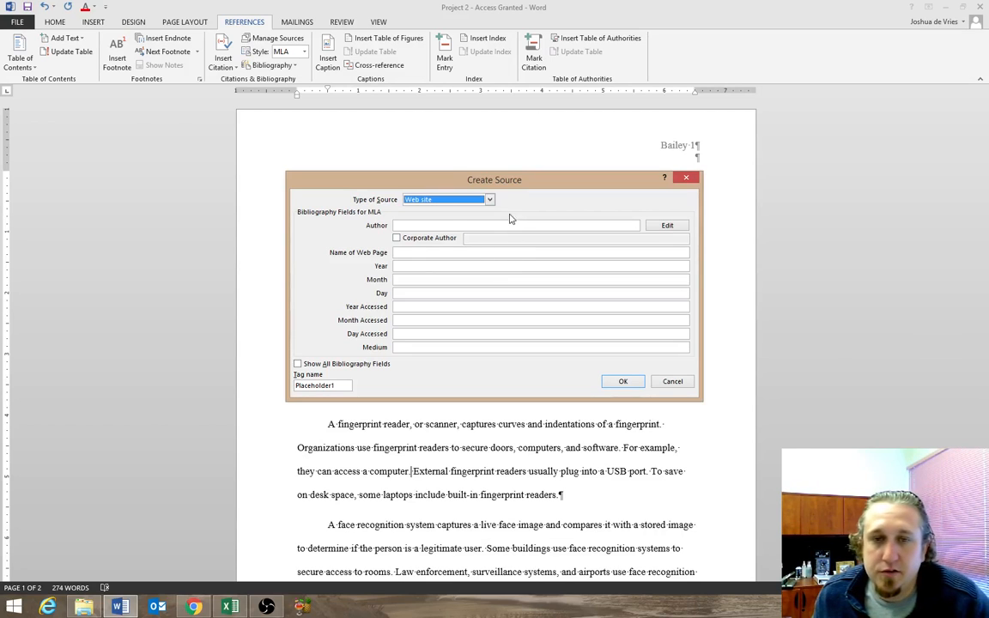
{"action": "left_click", "coordinate": [489, 199]}
{"action": "left_click", "coordinate": [436, 225]}
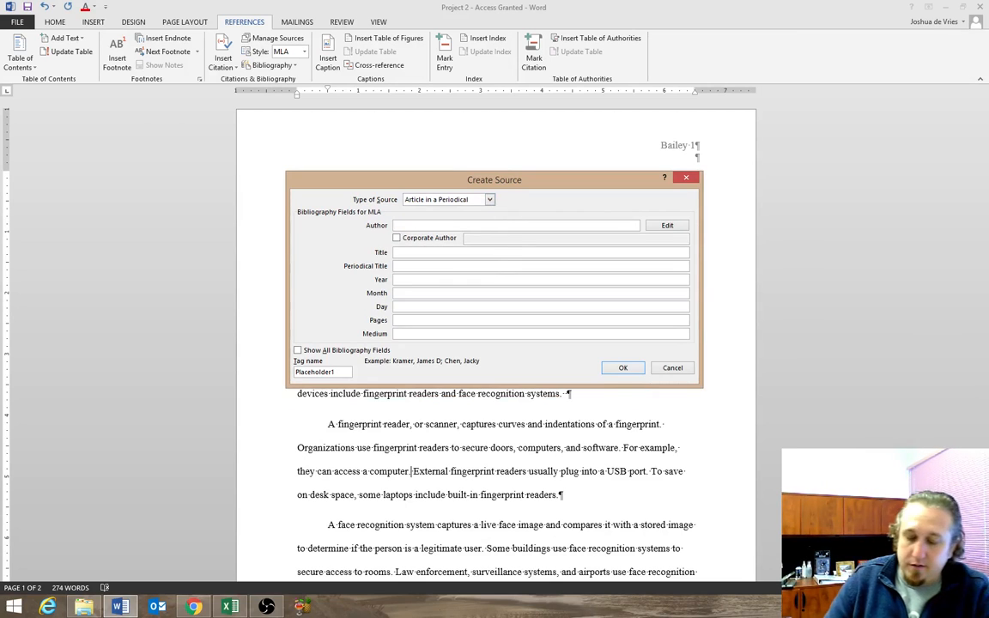
Enter the article author's full name, surname first, in the new source.
{"action": "type", "text": "Rossi, "}
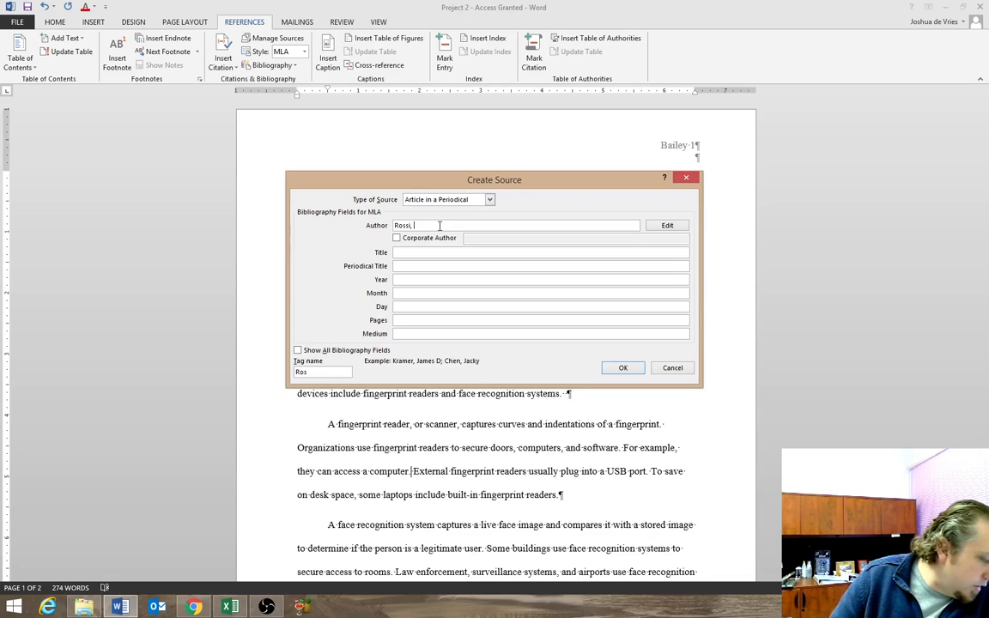
{"action": "type", "text": "Marcell Enrico"}
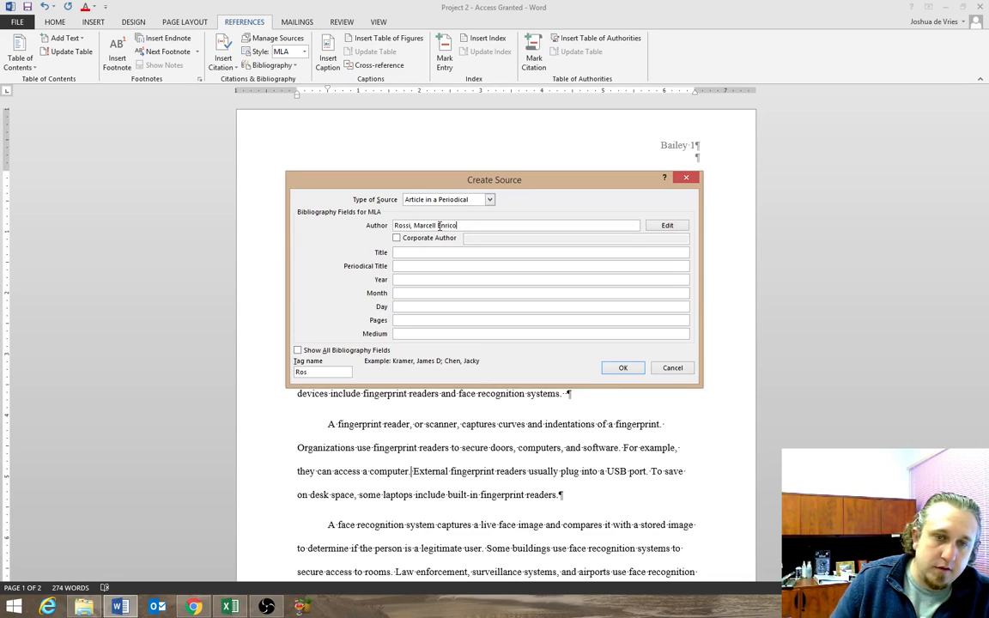
{"action": "key", "text": "Tab"}
{"action": "key", "text": "Tab"}
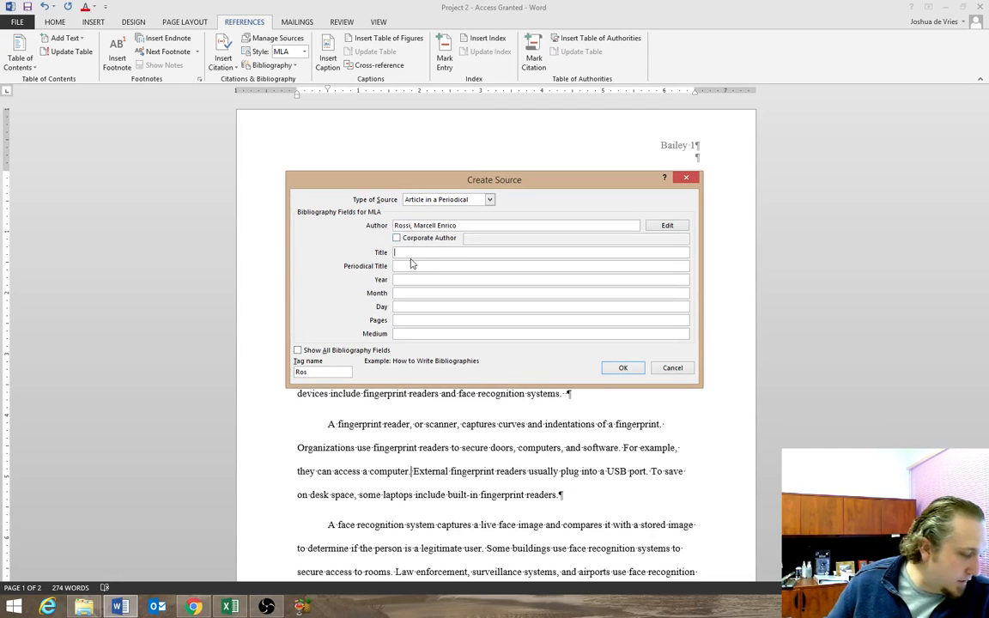
Give the source the title "Understanding How to Use Fingerprint Readers" and the periodical title "Digital Security Review".
{"action": "type", "text": "Understanding "}
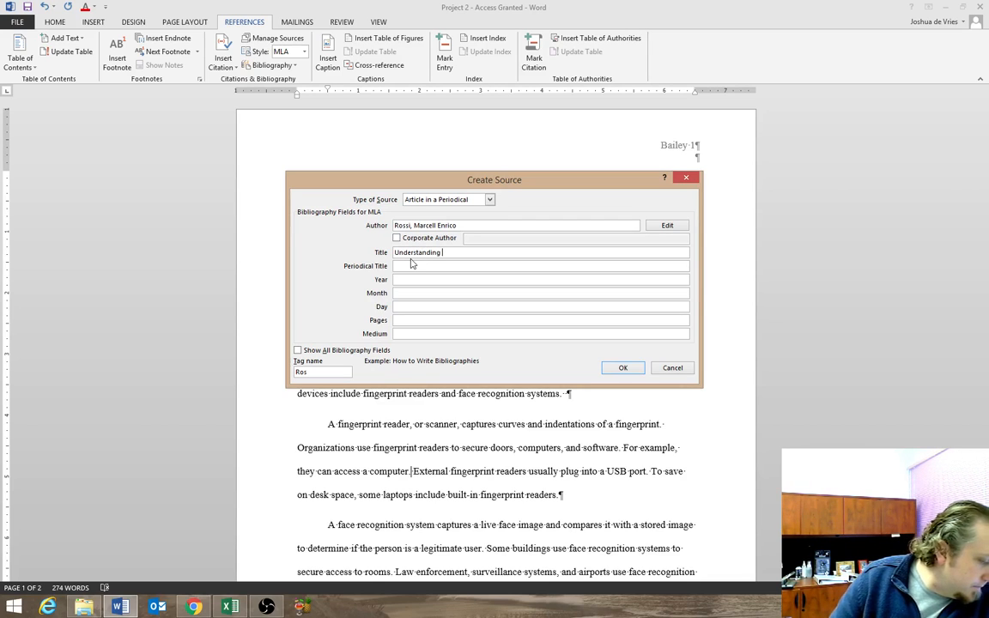
{"action": "type", "text": "How to Us"}
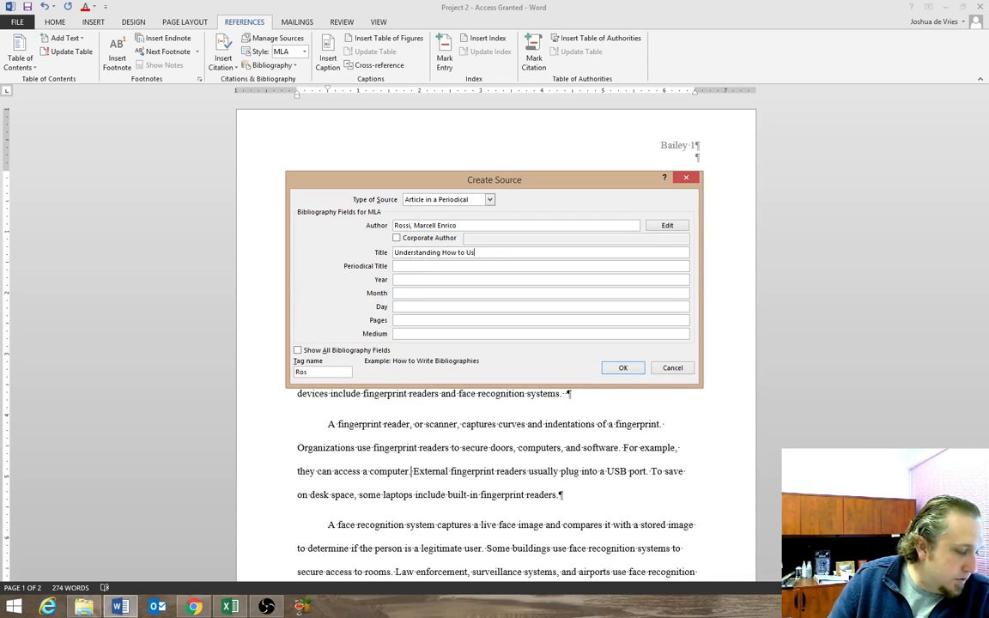
{"action": "type", "text": "e Fingerpr"}
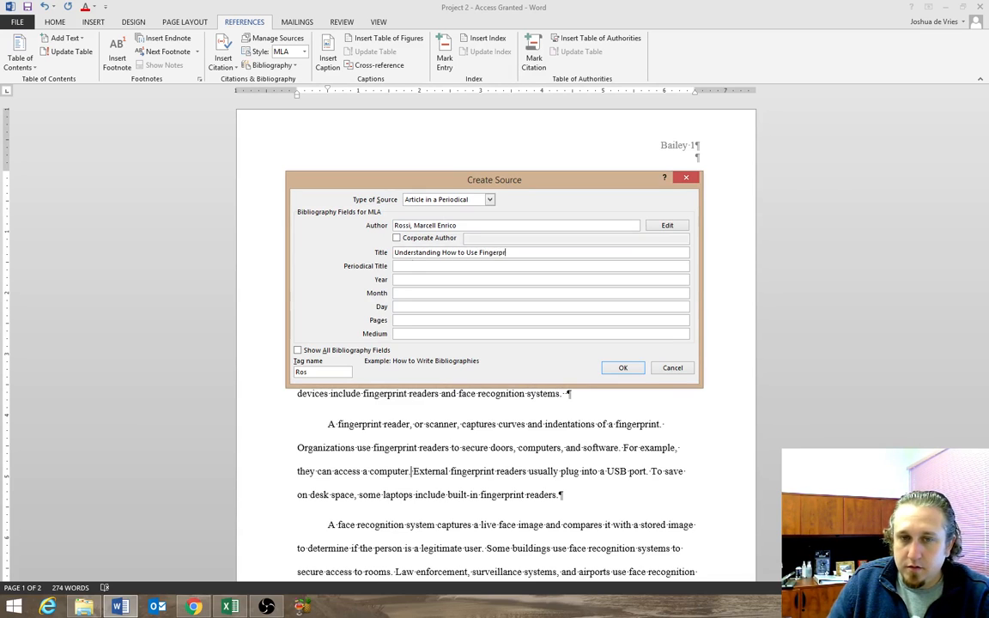
{"action": "type", "text": "int Readers"}
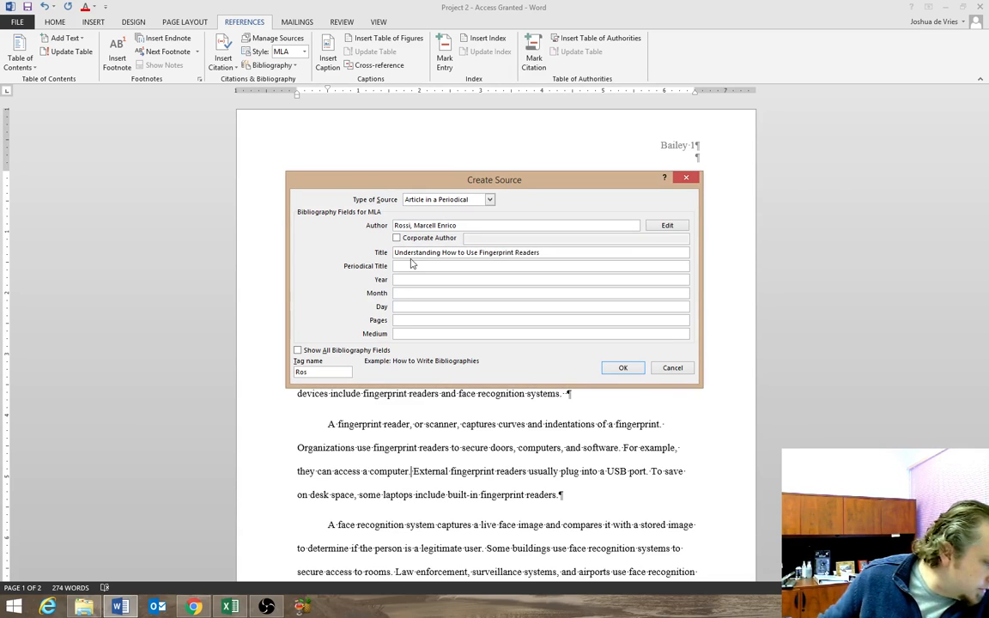
{"action": "left_click", "coordinate": [409, 265]}
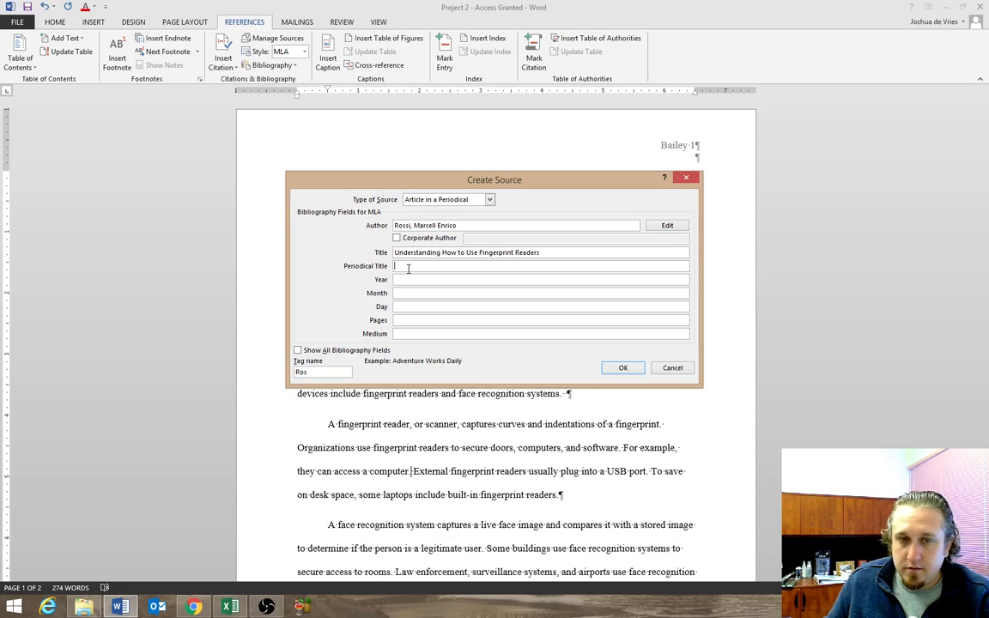
{"action": "type", "text": "Digital Sec"}
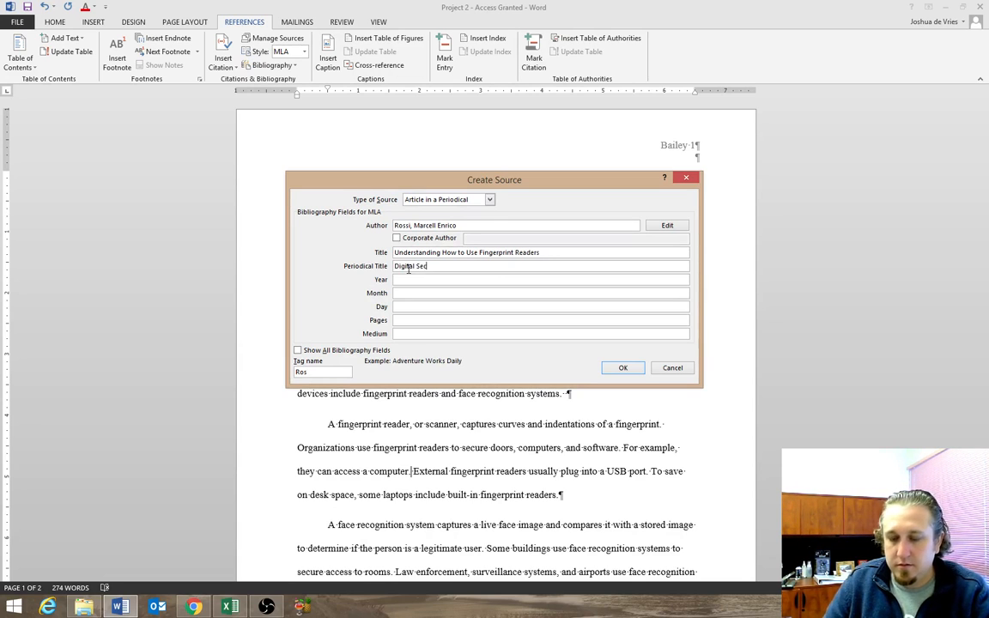
{"action": "type", "text": "urity Review"}
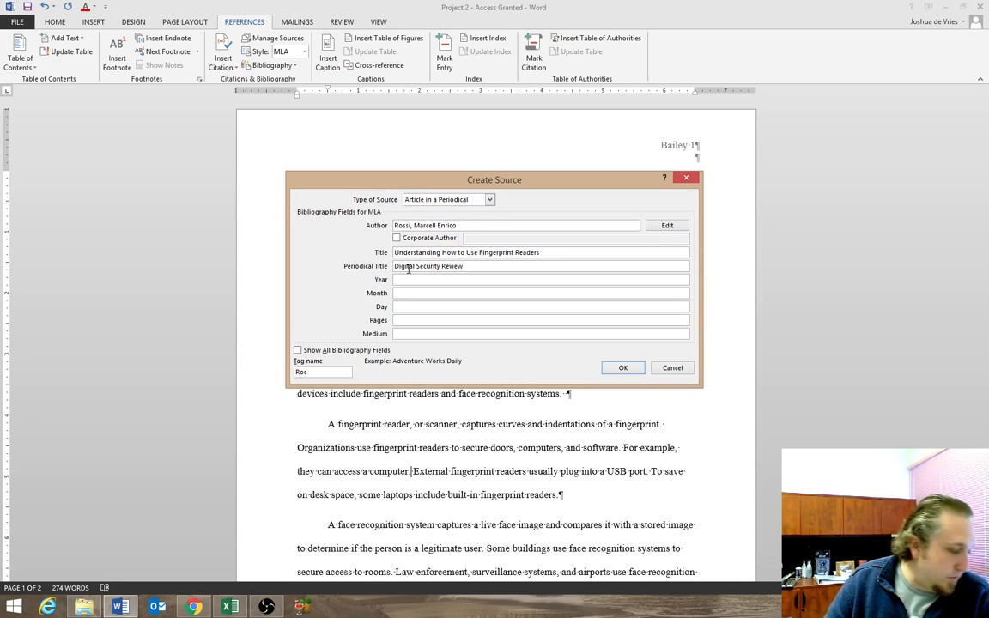
Set the source's publication year to 2014 and its month to "Aug.".
{"action": "key", "text": "Tab"}
{"action": "type", "text": "2014"}
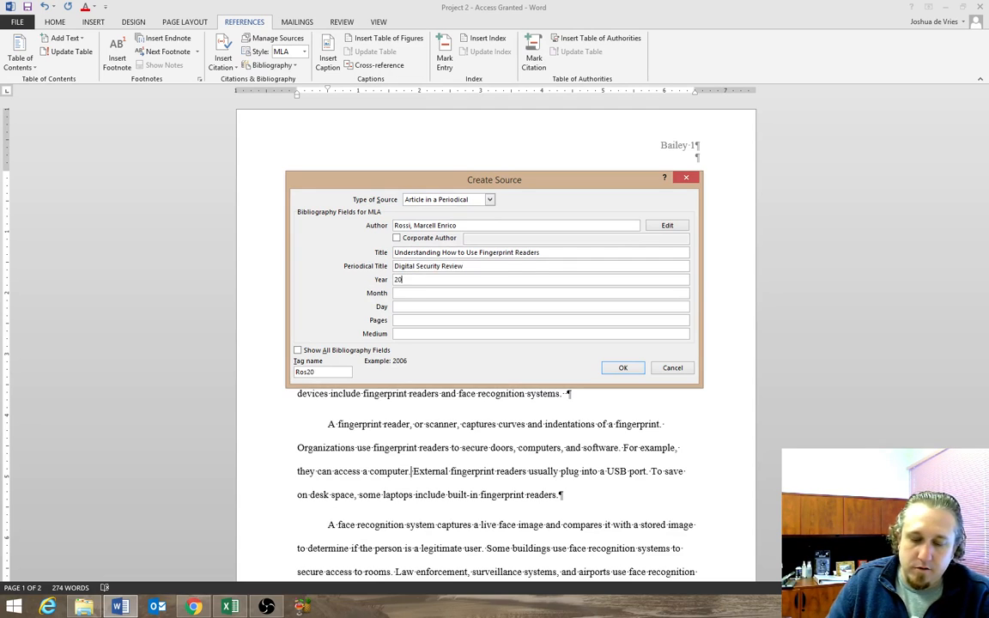
{"action": "key", "text": "Tab"}
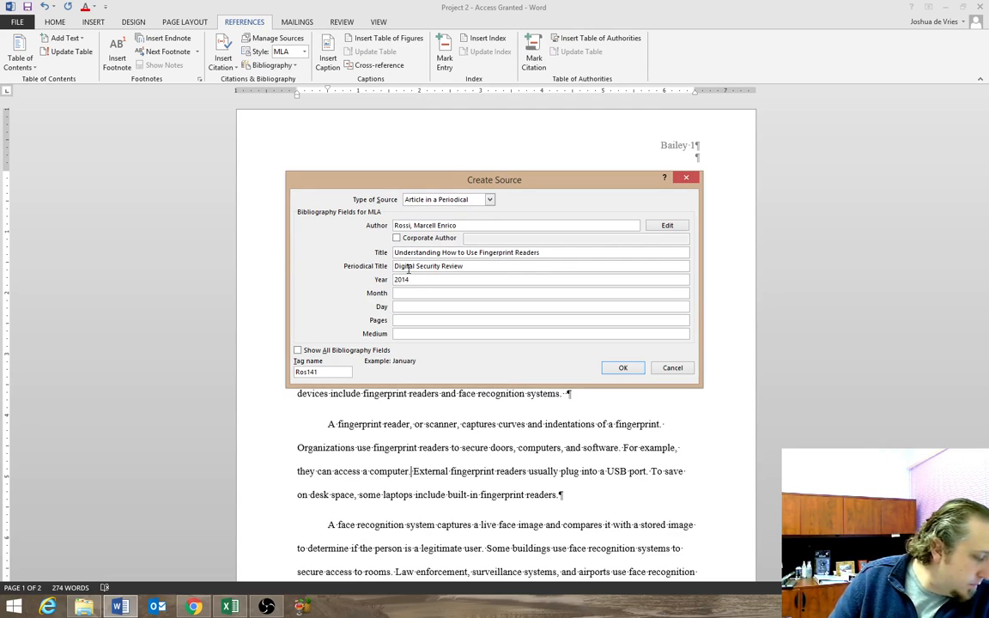
{"action": "type", "text": "Aug."}
{"action": "key", "text": "Tab"}
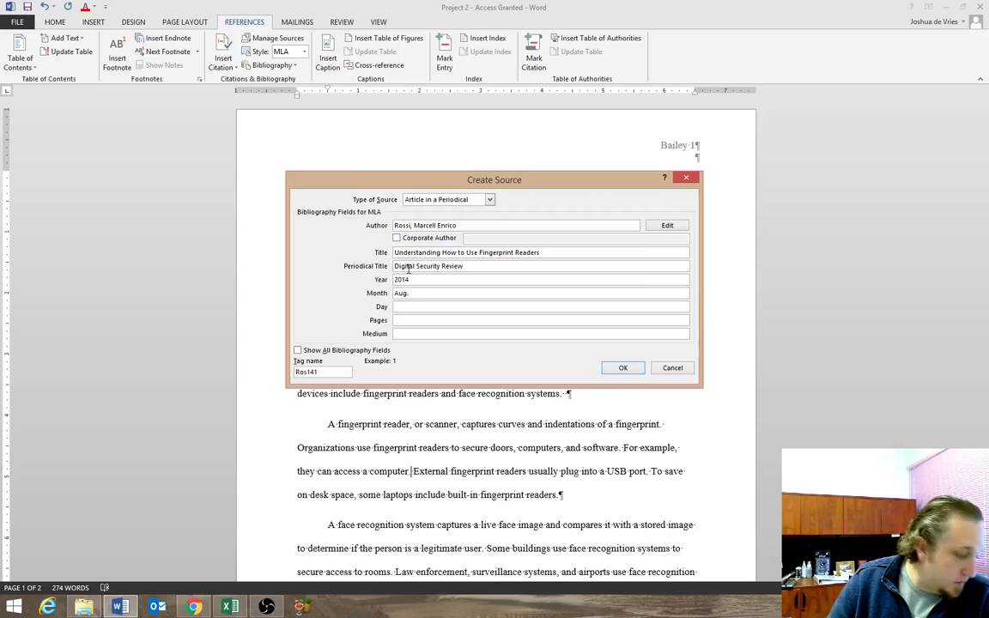
Leave the day blank and enter "n. pag." as the source's pages and "Web" as its medium.
{"action": "key", "text": "Tab"}
{"action": "type", "text": "n. Pag"}
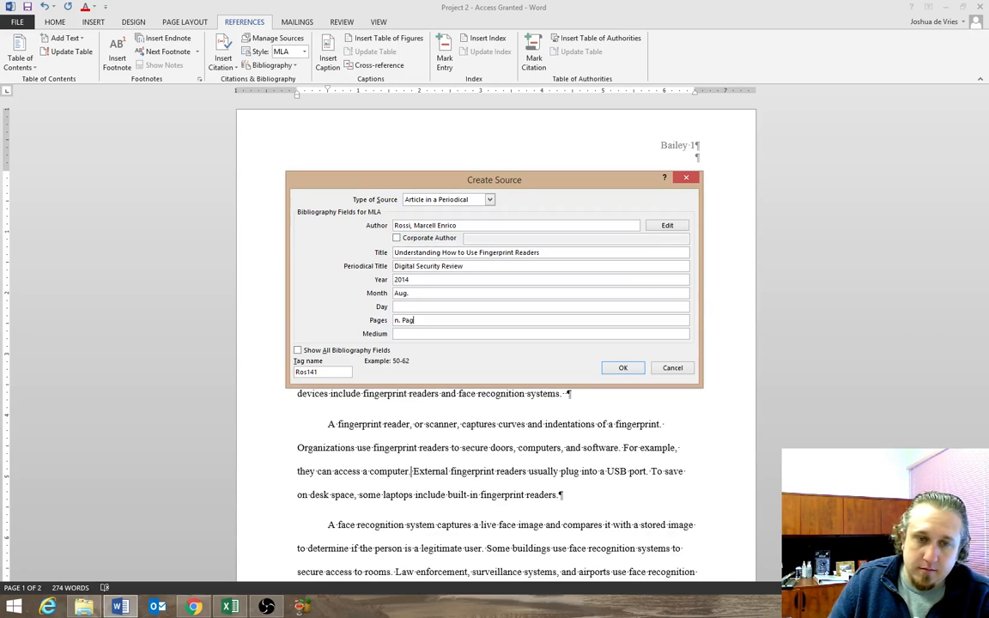
{"action": "key", "text": "BackSpace"}
{"action": "key", "text": "BackSpace"}
{"action": "key", "text": "BackSpace"}
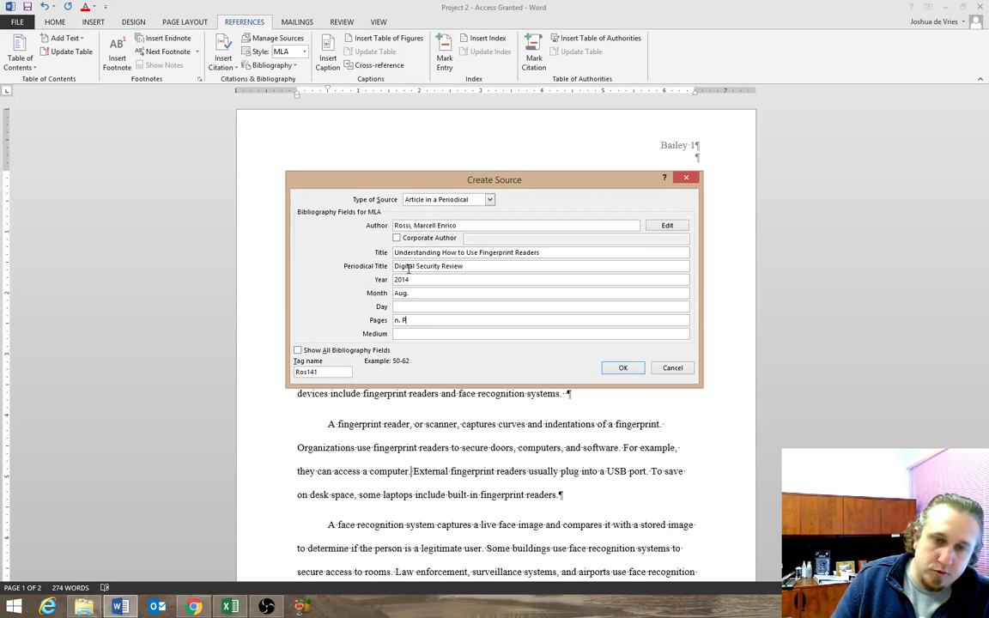
{"action": "type", "text": "pag."}
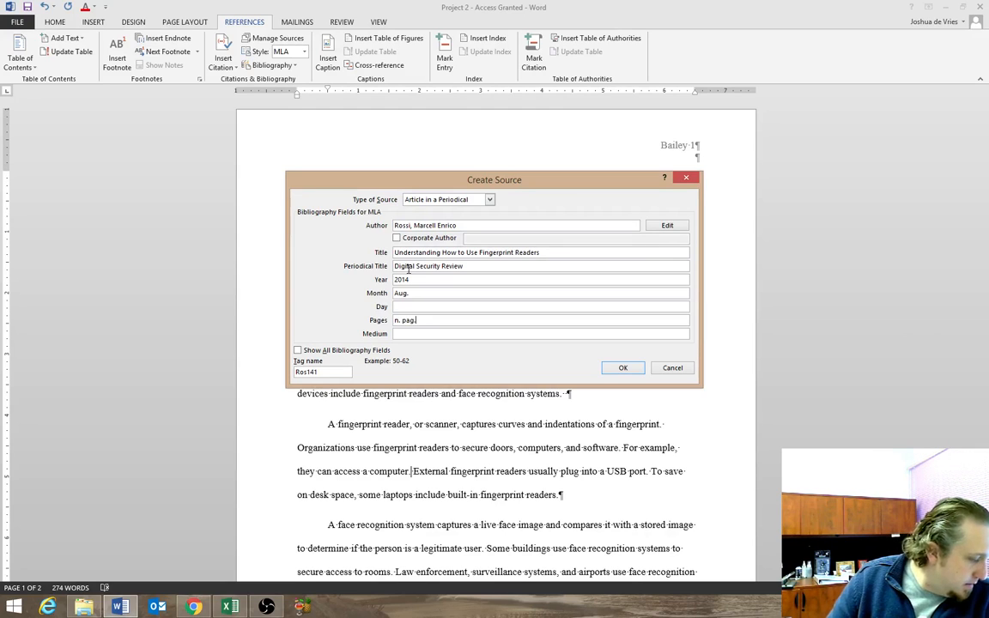
{"action": "key", "text": "Tab"}
{"action": "type", "text": "We"}
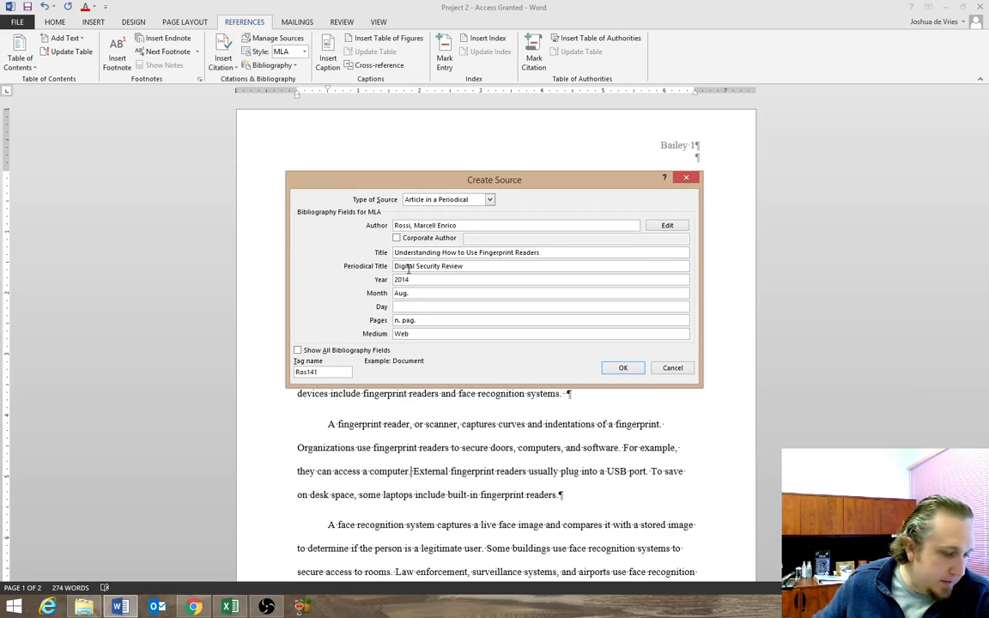
{"action": "type", "text": "b"}
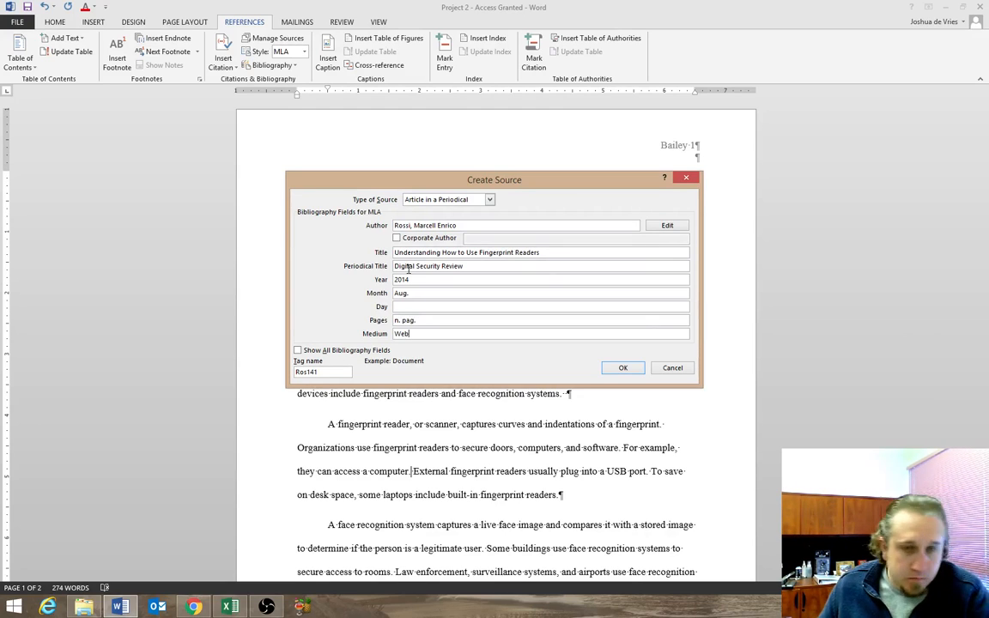
Show all bibliography fields, set the source's access date to year 2014, month "Oct" and day 3, and confirm the source.
{"action": "left_click", "coordinate": [298, 351]}
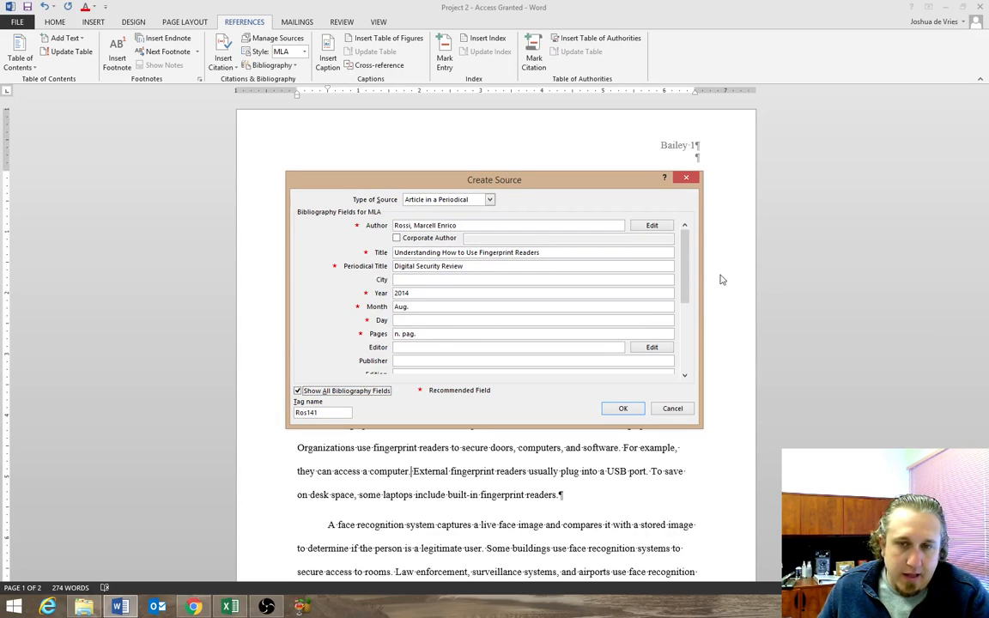
{"action": "scroll", "coordinate": [616, 283], "scroll_direction": "down", "scroll_amount": 3}
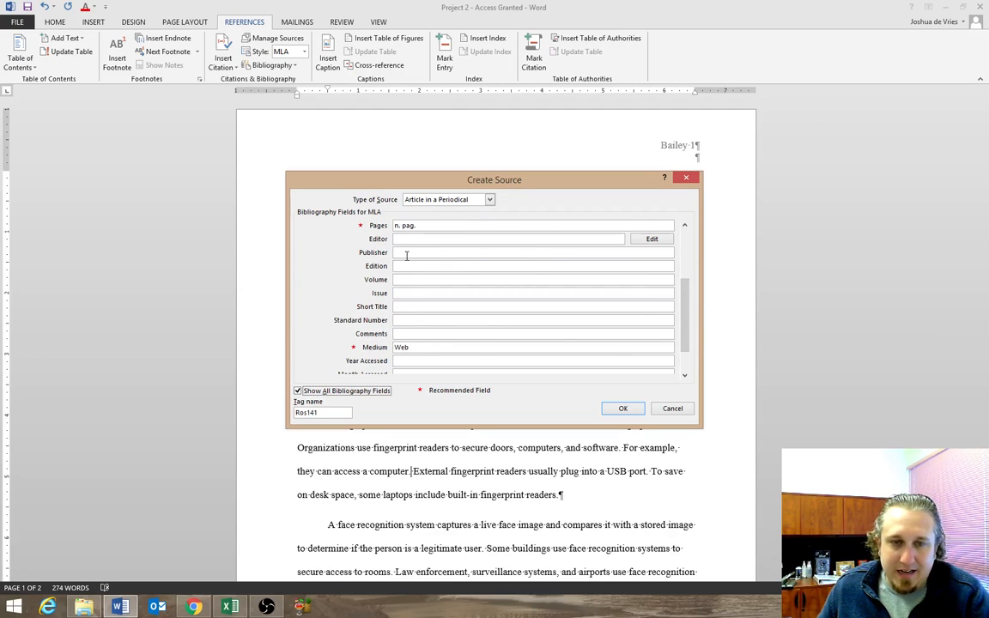
{"action": "left_click", "coordinate": [434, 361]}
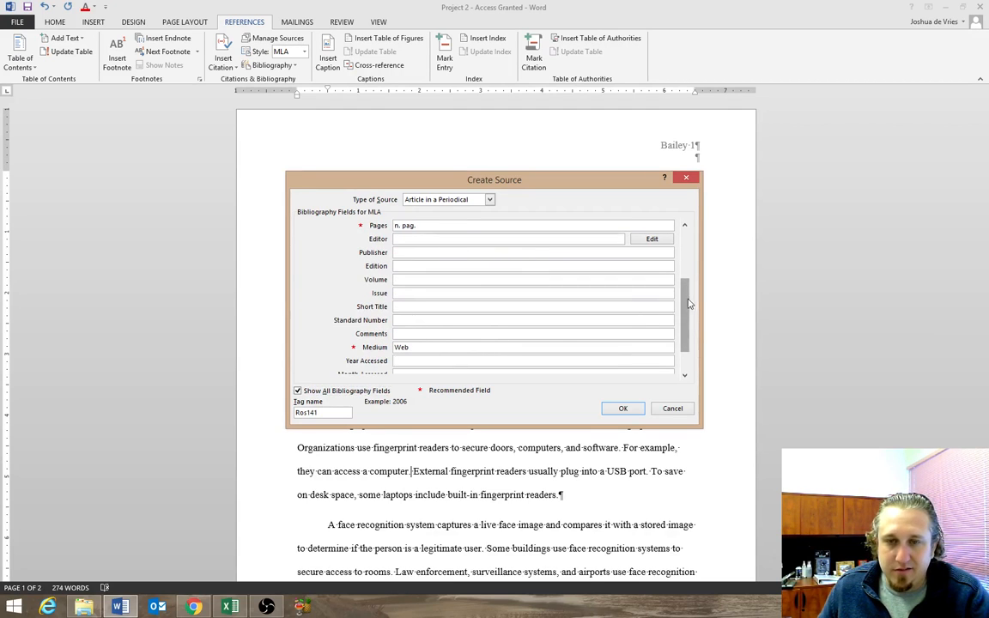
{"action": "scroll", "coordinate": [688, 303], "scroll_direction": "down", "scroll_amount": 1}
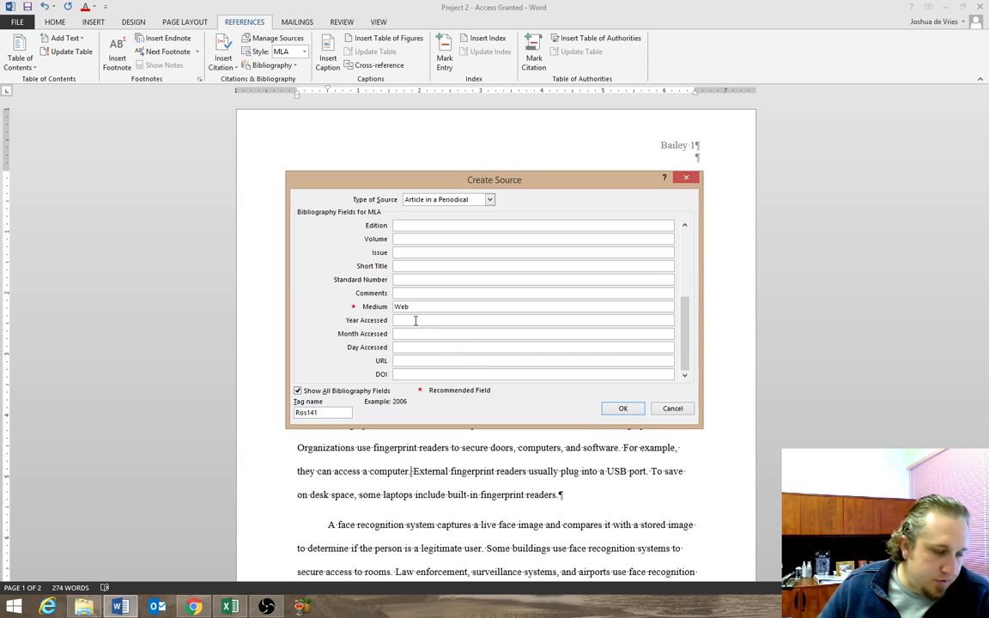
{"action": "type", "text": "2014"}
{"action": "key", "text": "Tab"}
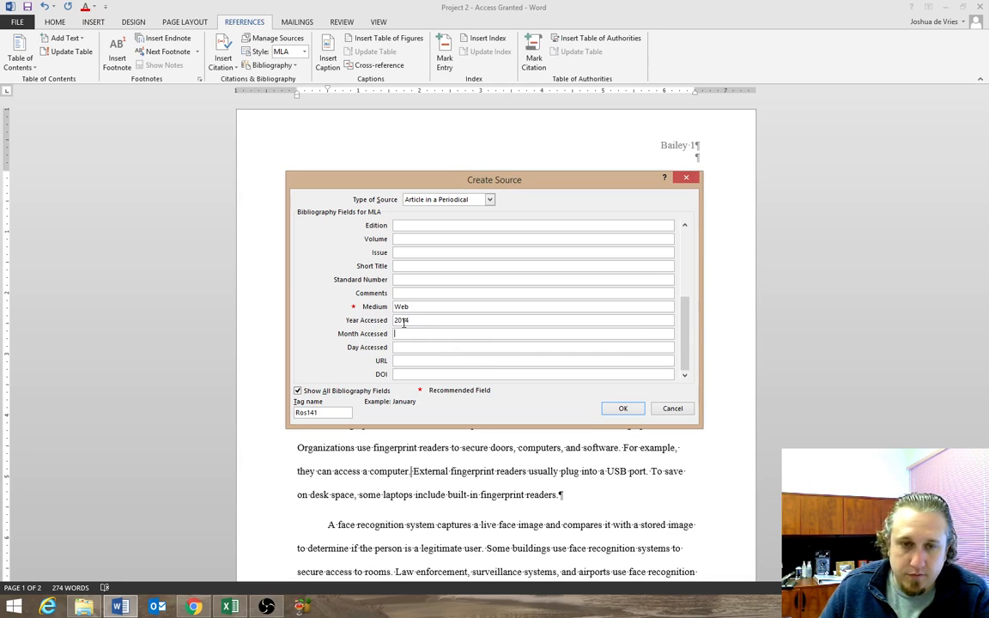
{"action": "type", "text": "Oct"}
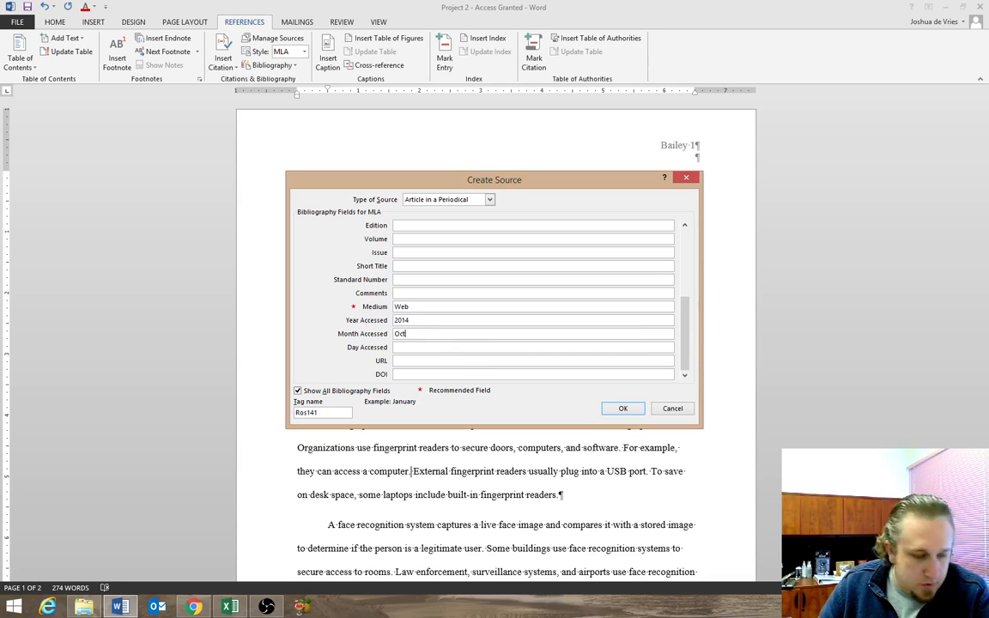
{"action": "key", "text": "Tab"}
{"action": "type", "text": "3"}
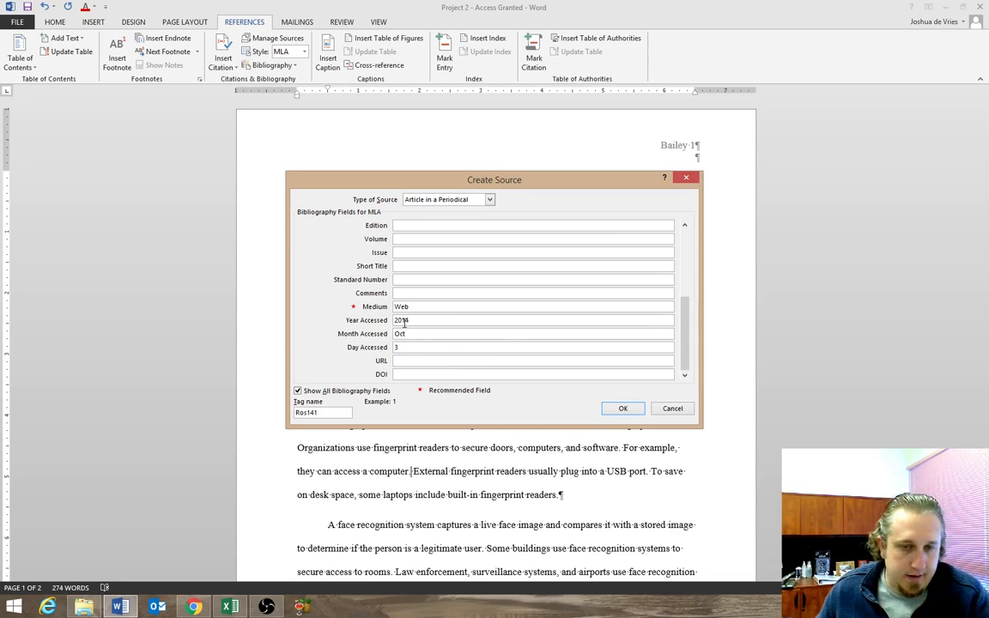
{"action": "left_click", "coordinate": [617, 410]}
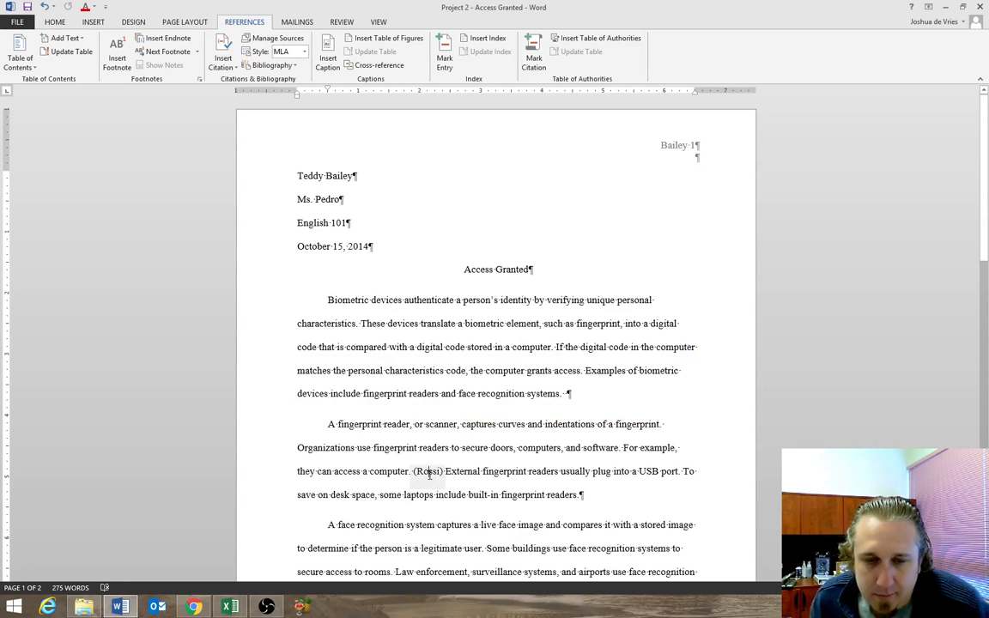
Move the period after "they can access a computer" so that it follows the in-text citation.
{"action": "left_click", "coordinate": [437, 475]}
{"action": "left_click", "coordinate": [470, 479]}
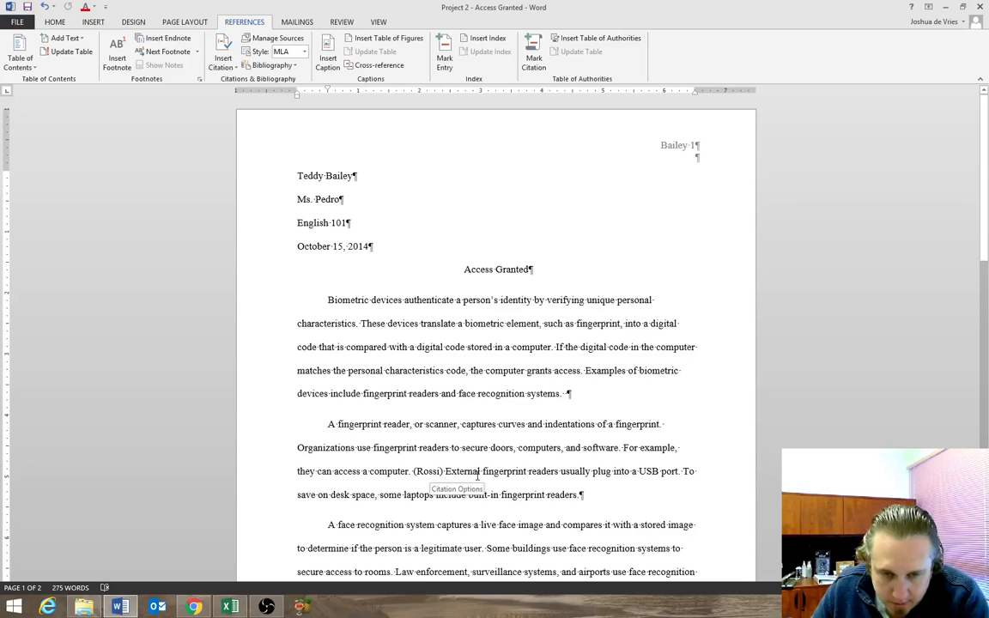
{"action": "type", "text": "."}
{"action": "key", "text": "Left"}
{"action": "key", "text": "Left"}
{"action": "key", "text": "Left"}
{"action": "key", "text": "Left"}
{"action": "key", "text": "Left"}
{"action": "key", "text": "Left"}
{"action": "key", "text": "Left"}
{"action": "key", "text": "Left"}
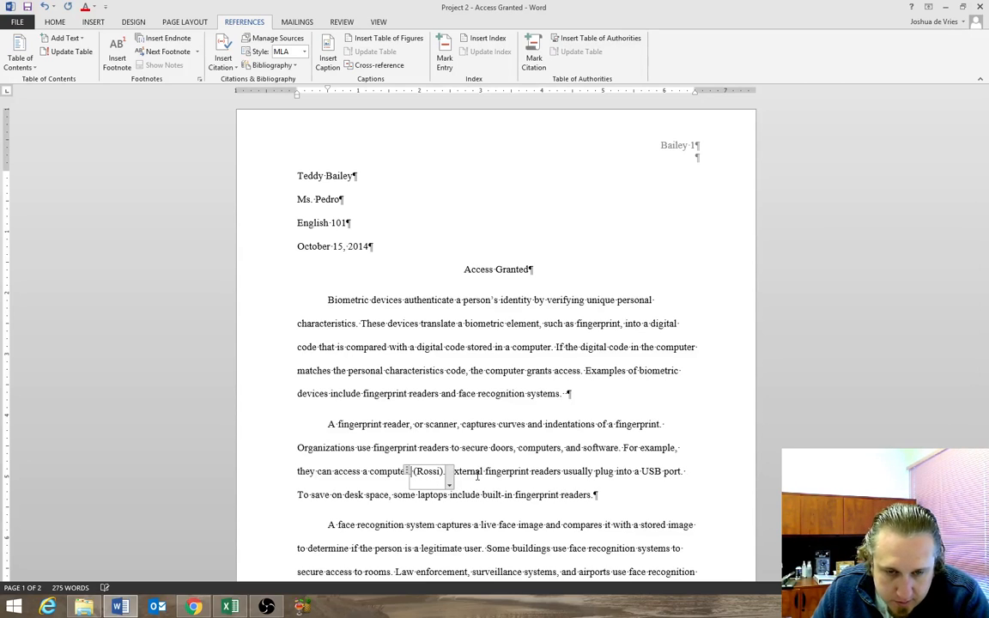
{"action": "key", "text": "Left"}
{"action": "key", "text": "BackSpace"}
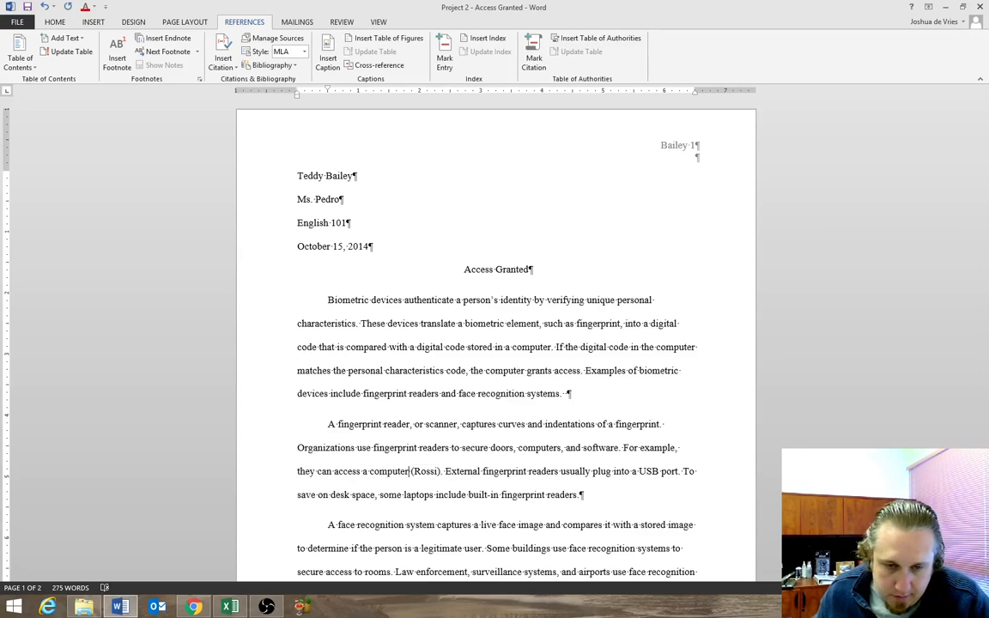
Save the document and insert a footnote at the end of the fingerprint reader paragraph.
{"action": "left_click_drag", "start_coordinate": [448, 471], "coordinate": [580, 497]}
{"action": "left_click", "coordinate": [588, 498]}
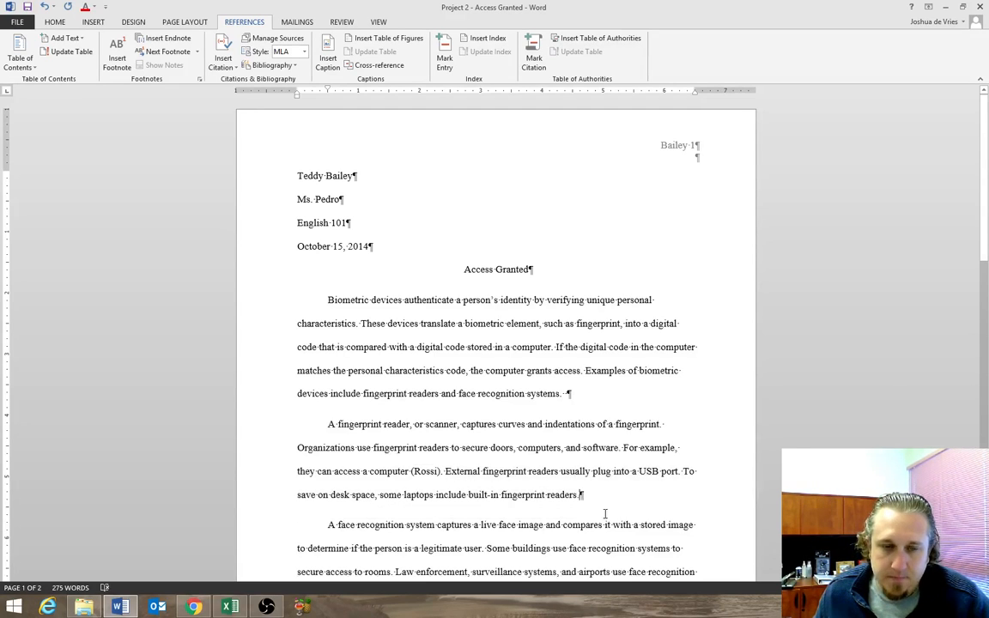
{"action": "scroll", "coordinate": [604, 506], "scroll_direction": "down", "scroll_amount": 2}
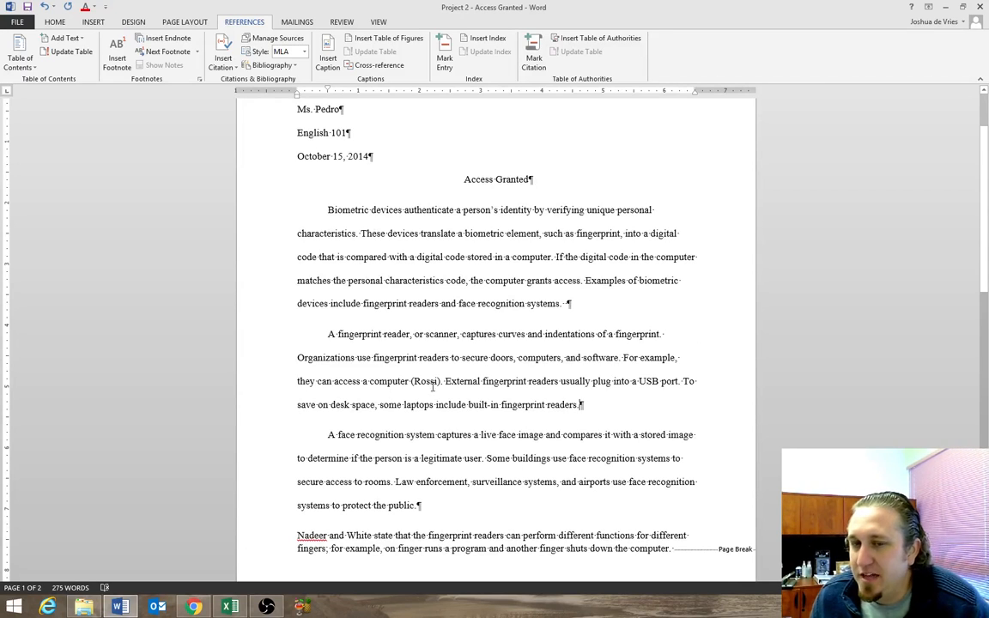
{"action": "left_click", "coordinate": [17, 21]}
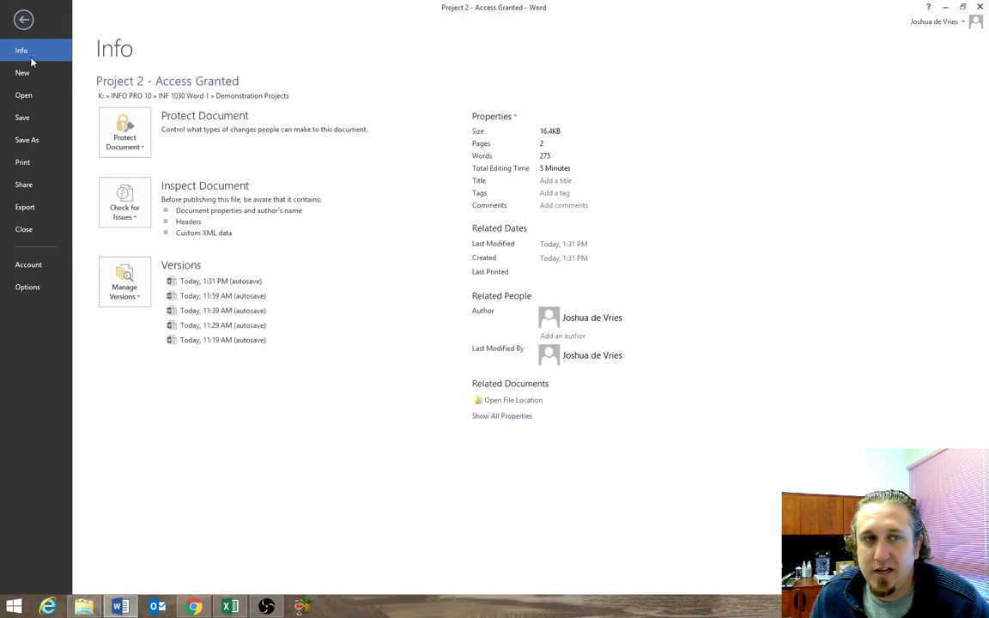
{"action": "left_click", "coordinate": [26, 117]}
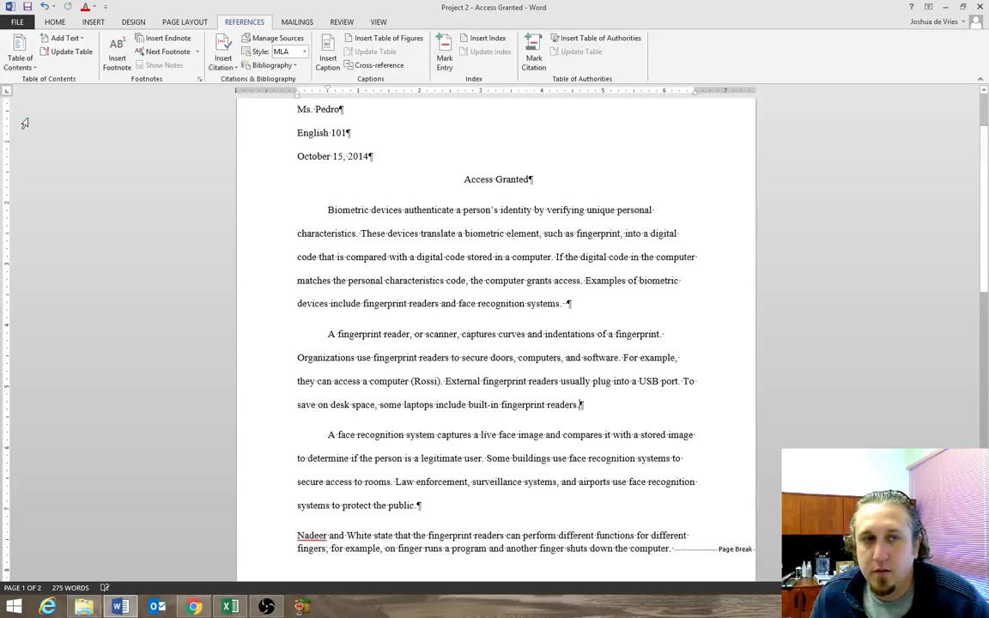
{"action": "left_click", "coordinate": [28, 9]}
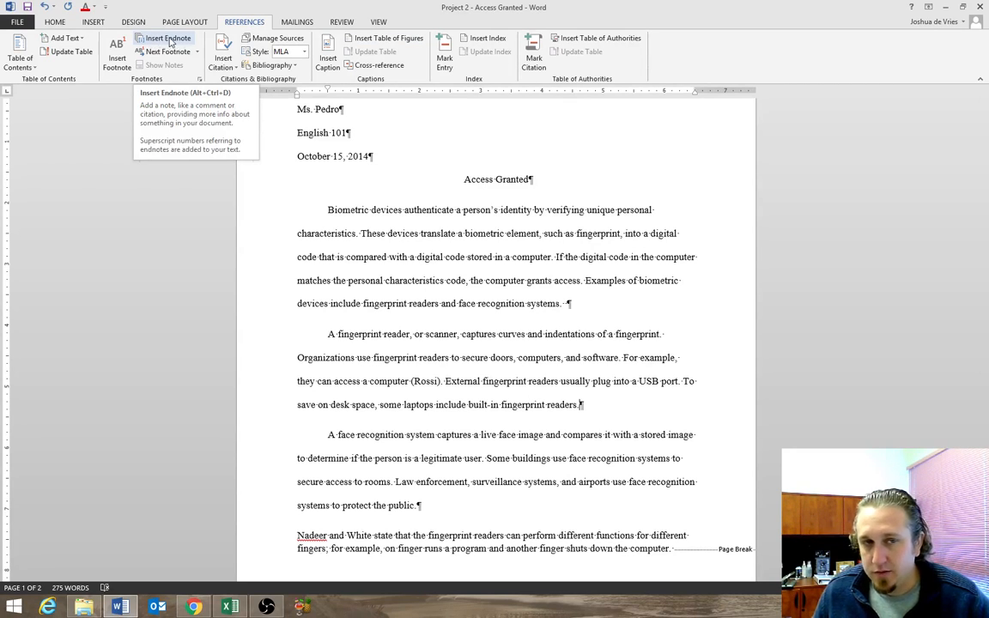
{"action": "left_click", "coordinate": [115, 62]}
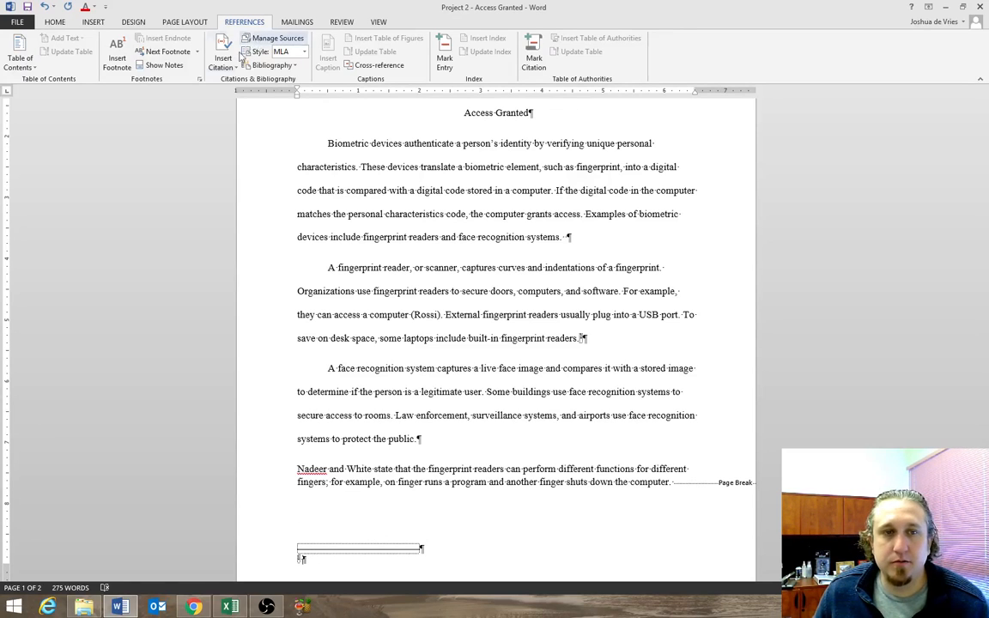
{"action": "left_click", "coordinate": [222, 62]}
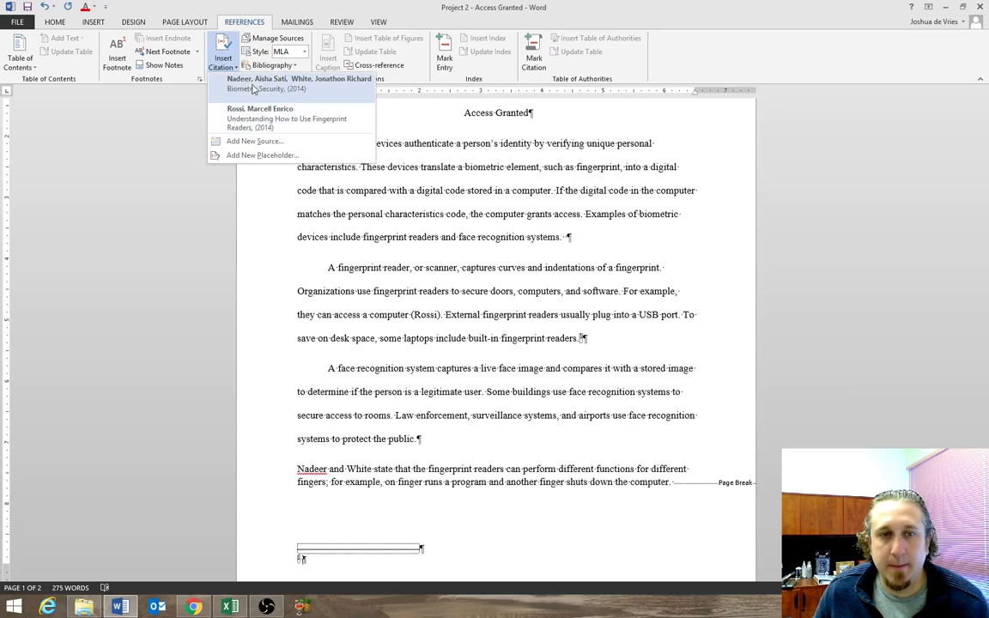
{"action": "left_click", "coordinate": [245, 155]}
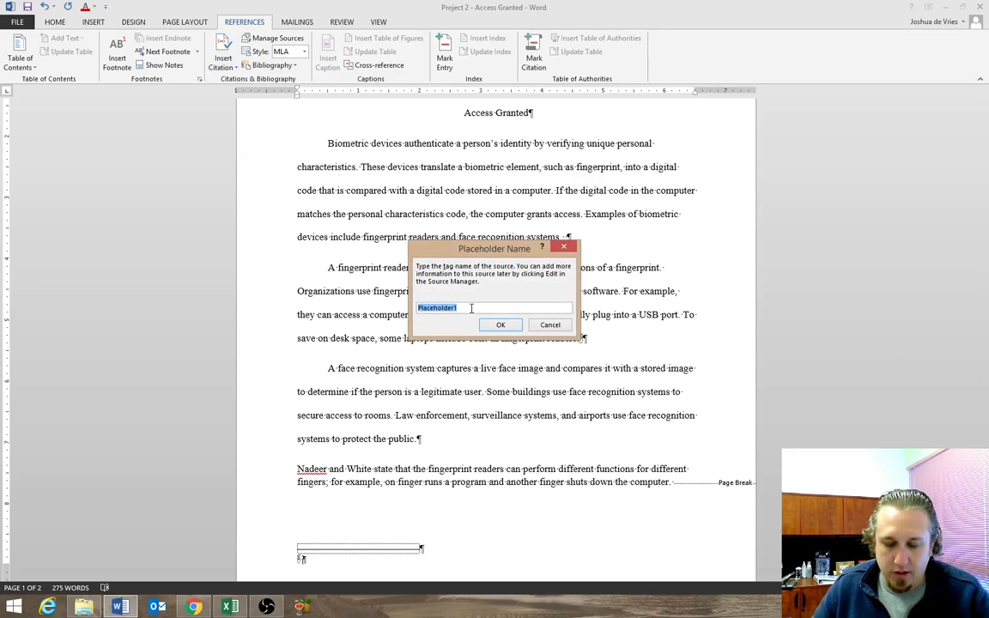
{"action": "type", "text": "Nadeer"}
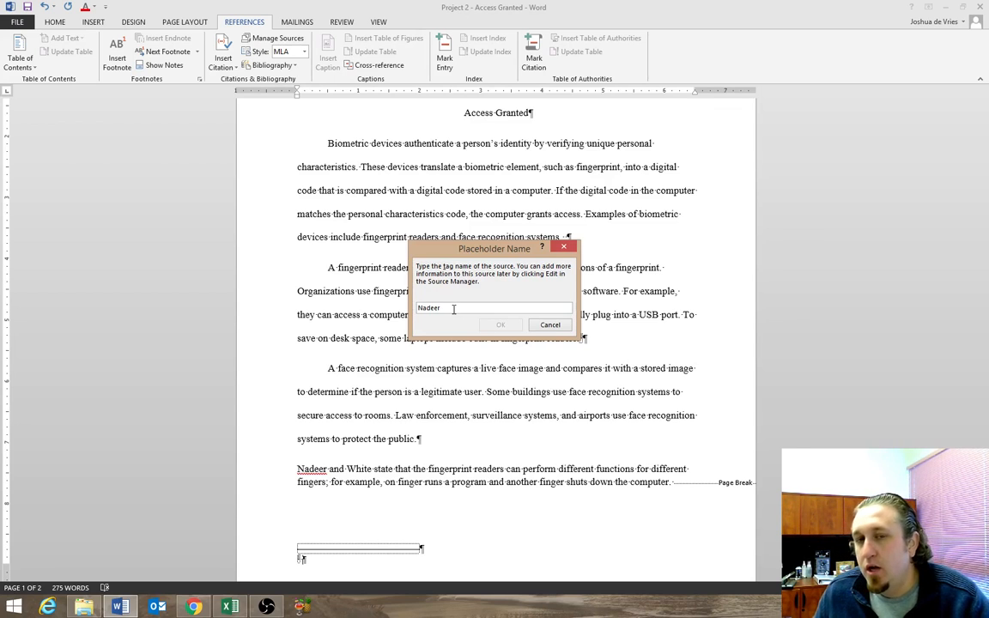
{"action": "left_click", "coordinate": [549, 327]}
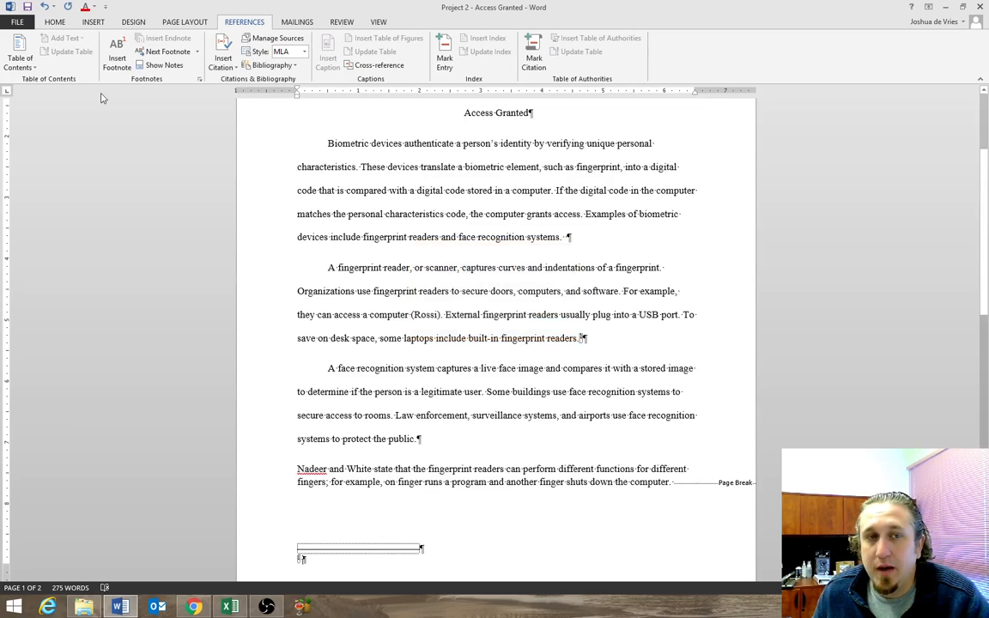
Cite the "Biometric Security" source in the footnote and paste a copy of the sentence about different finger functions after the citation.
{"action": "left_click", "coordinate": [223, 62]}
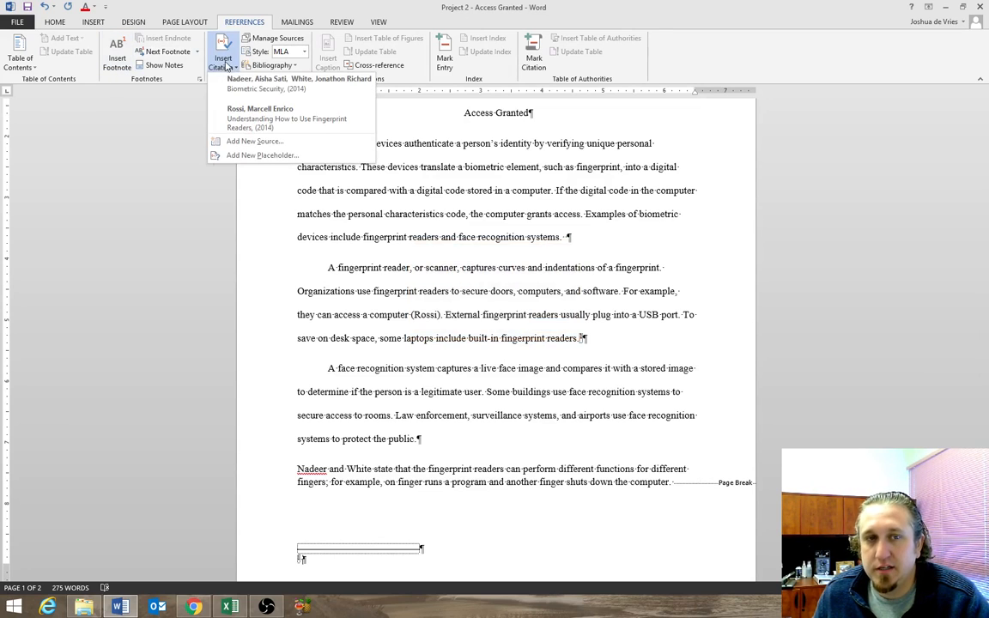
{"action": "left_click", "coordinate": [268, 86]}
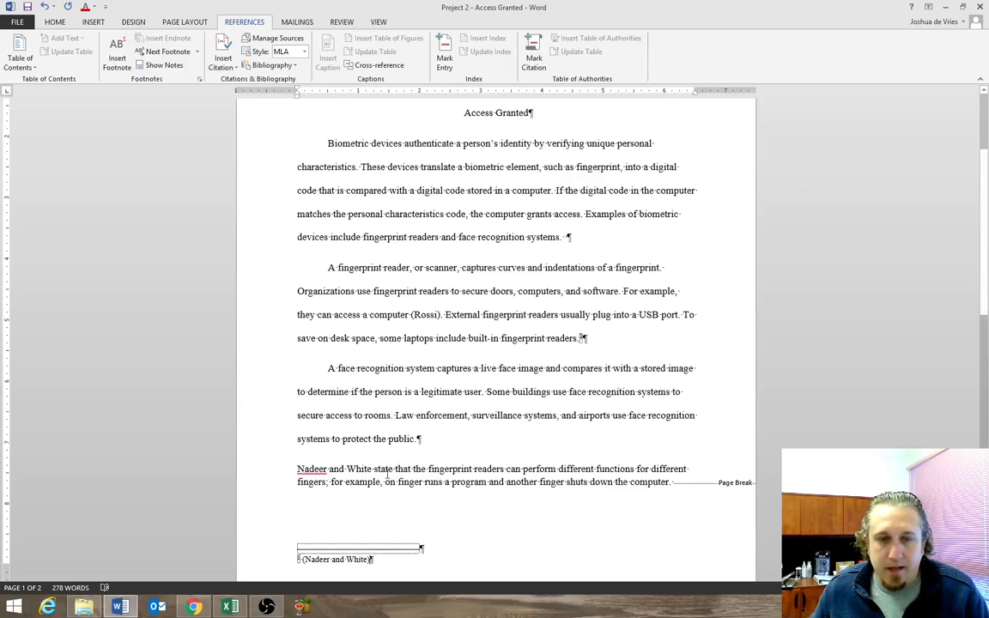
{"action": "left_click_drag", "start_coordinate": [673, 483], "coordinate": [297, 468]}
{"action": "key", "text": "ctrl+c"}
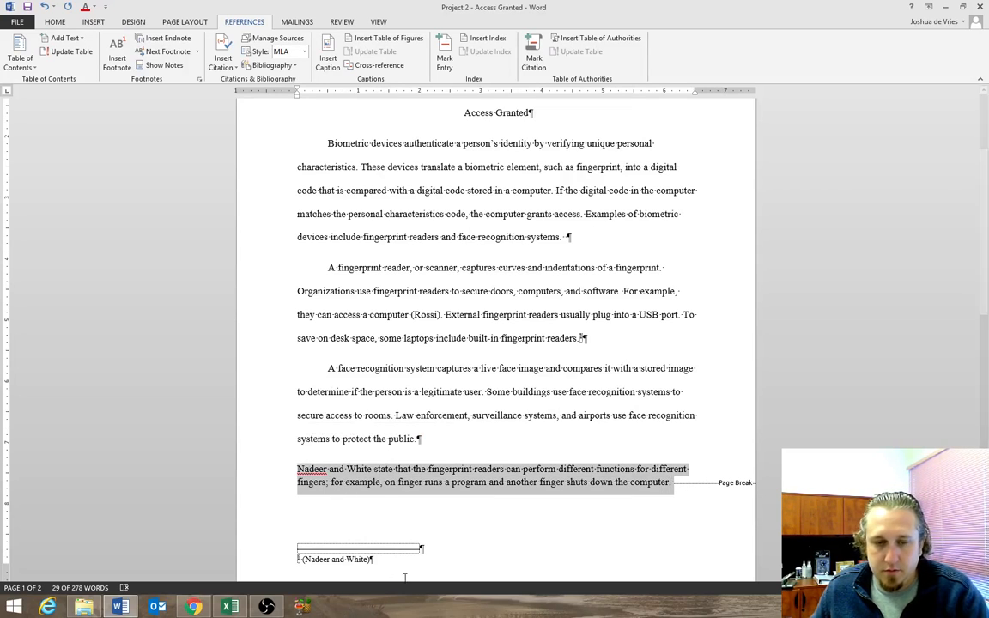
{"action": "left_click", "coordinate": [377, 559]}
{"action": "key", "text": "ctrl+v"}
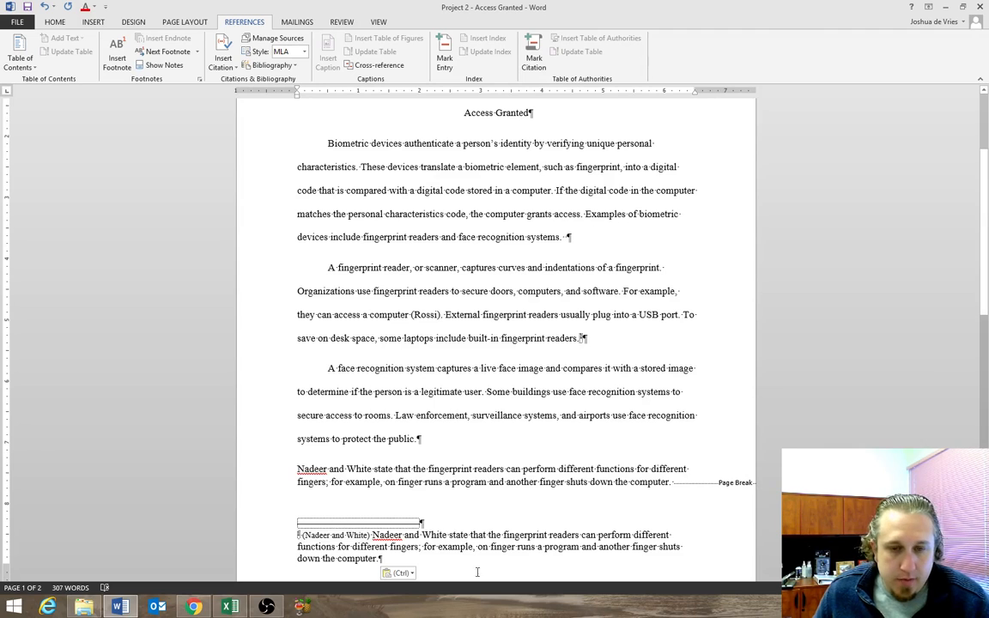
Set the footnote text to 2.0 line spacing and font size 12.
{"action": "left_click_drag", "start_coordinate": [470, 562], "coordinate": [307, 536]}
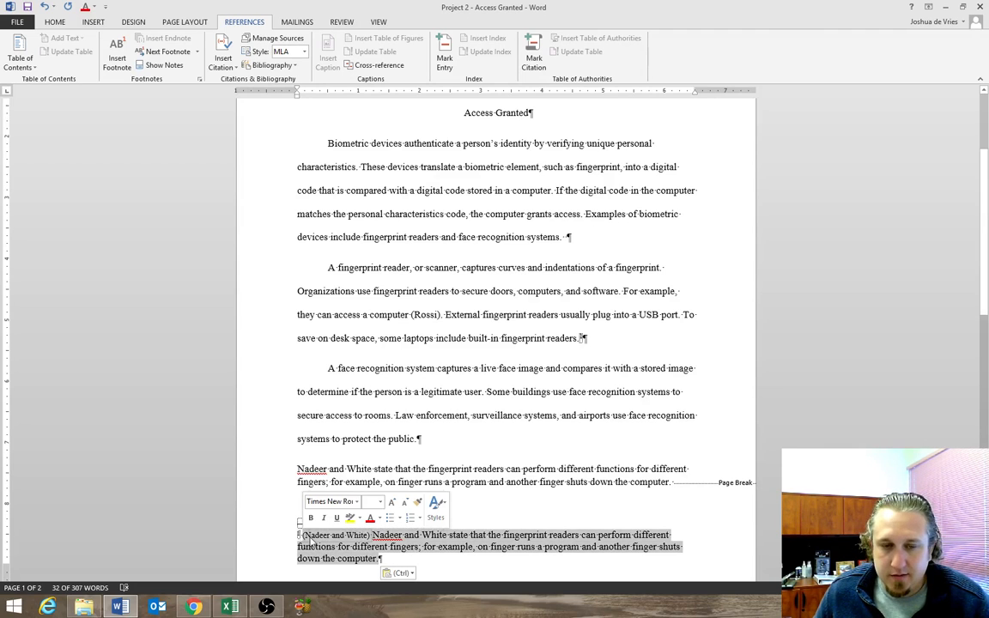
{"action": "left_click", "coordinate": [54, 22]}
{"action": "left_click", "coordinate": [314, 61]}
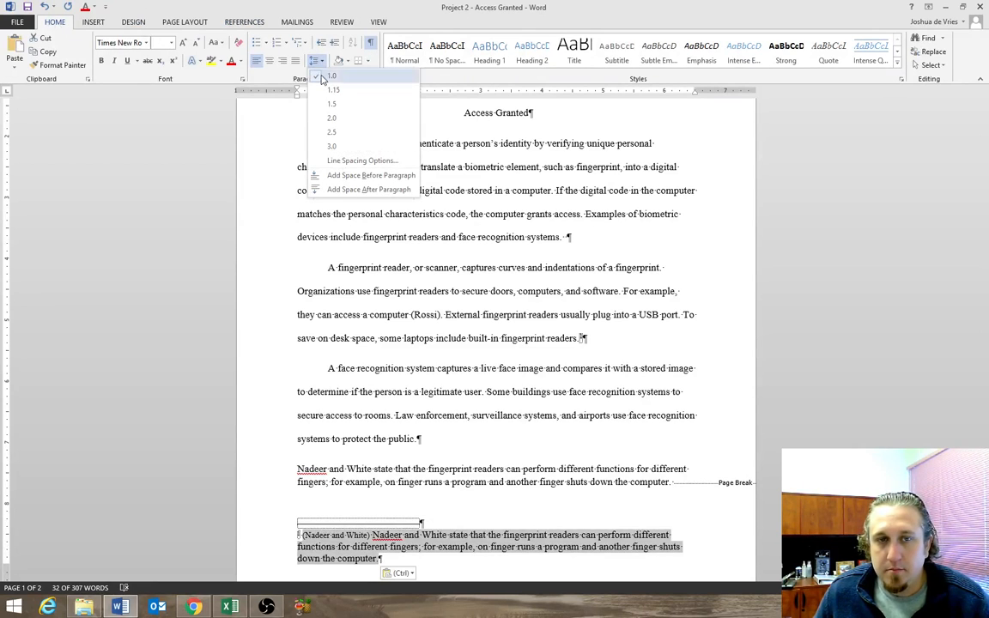
{"action": "left_click", "coordinate": [331, 119]}
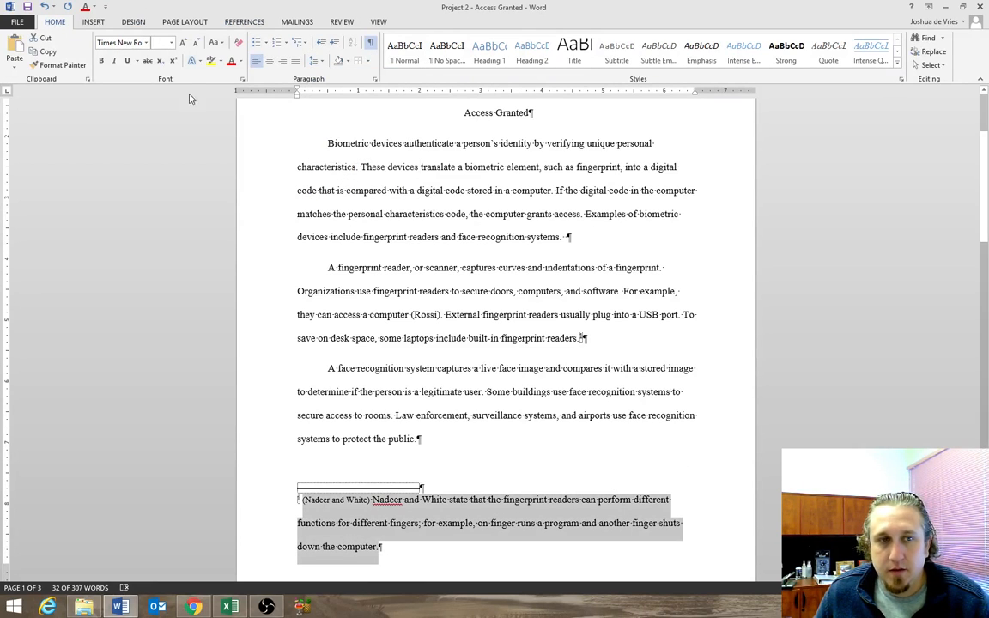
{"action": "left_click", "coordinate": [171, 43]}
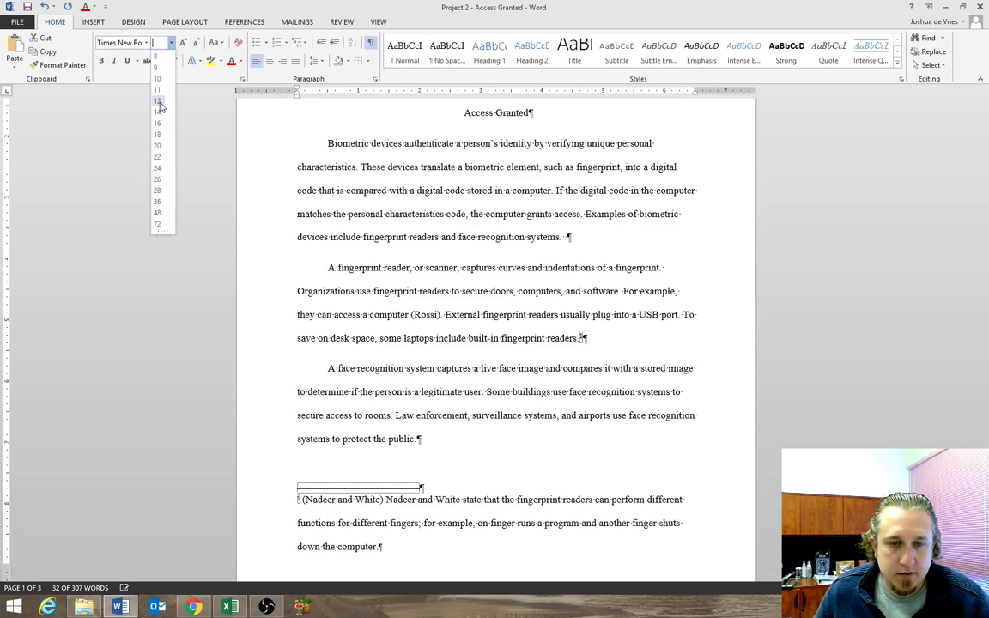
{"action": "left_click", "coordinate": [156, 106]}
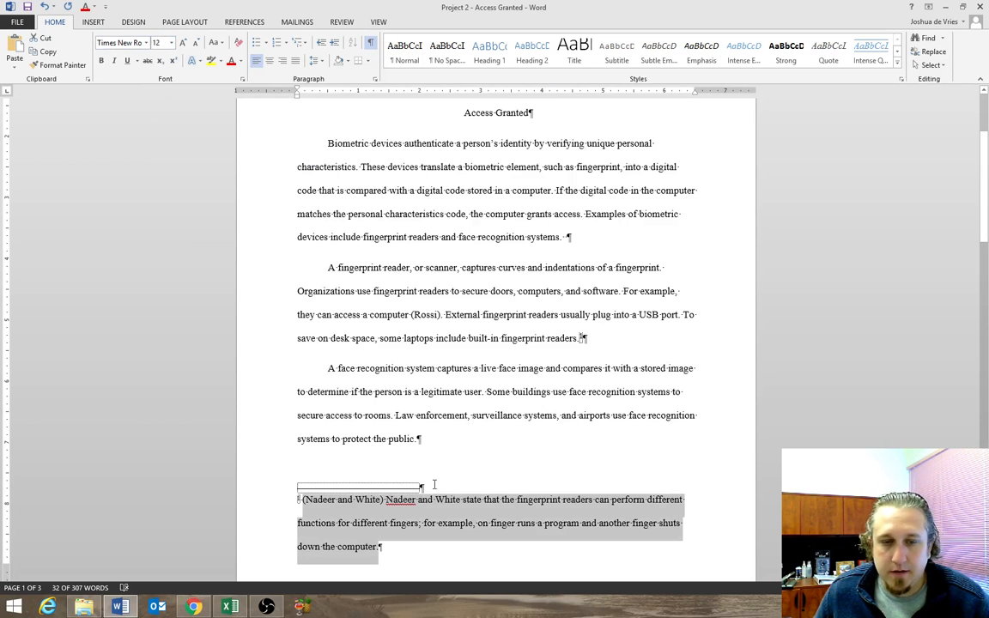
{"action": "left_click", "coordinate": [412, 550]}
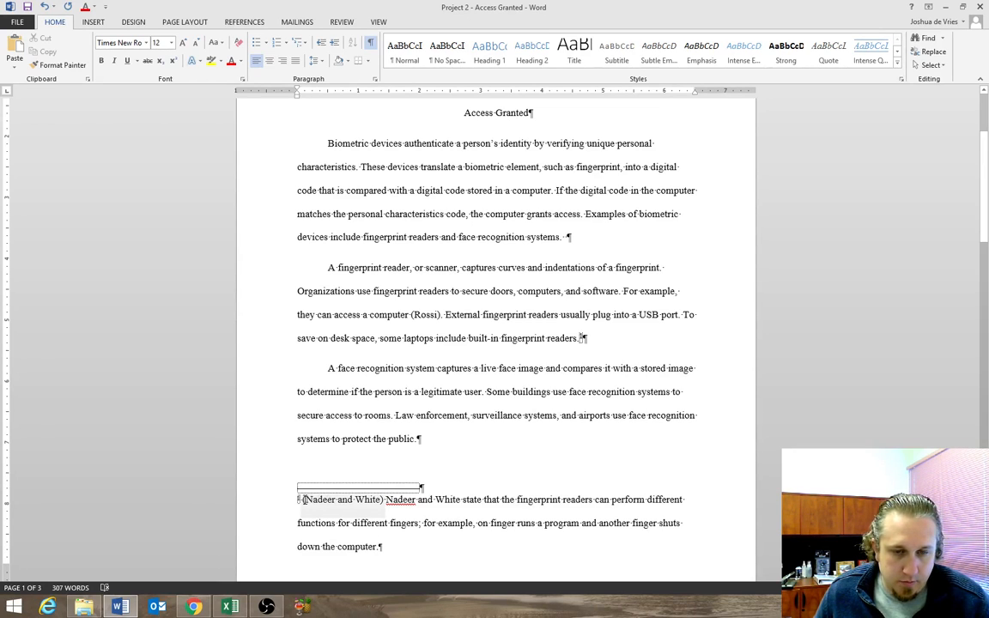
Indent the first line of the footnote before its citation.
{"action": "left_click_drag", "start_coordinate": [302, 499], "coordinate": [350, 511]}
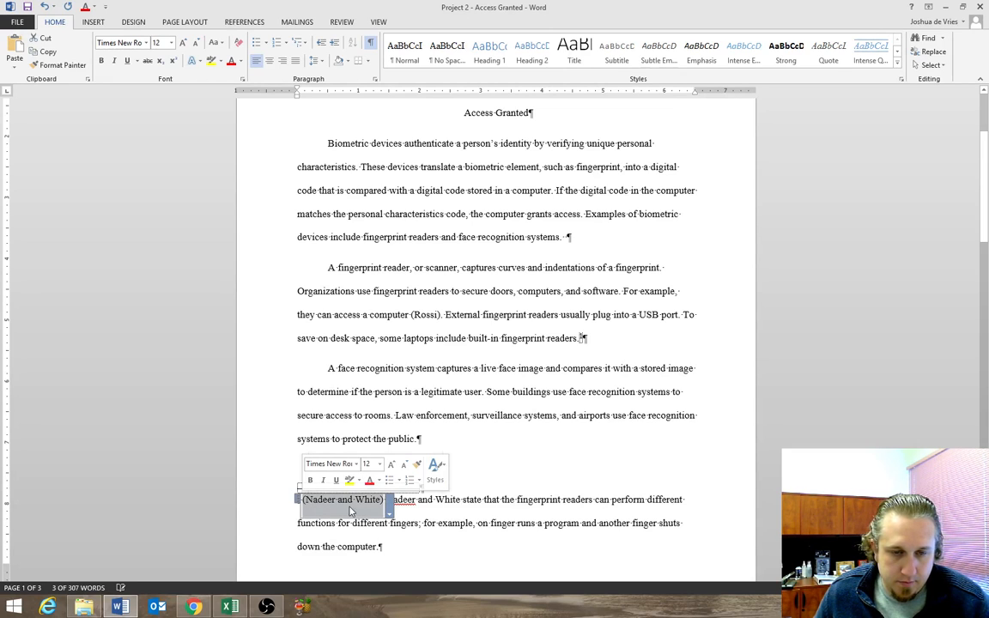
{"action": "left_click", "coordinate": [300, 502]}
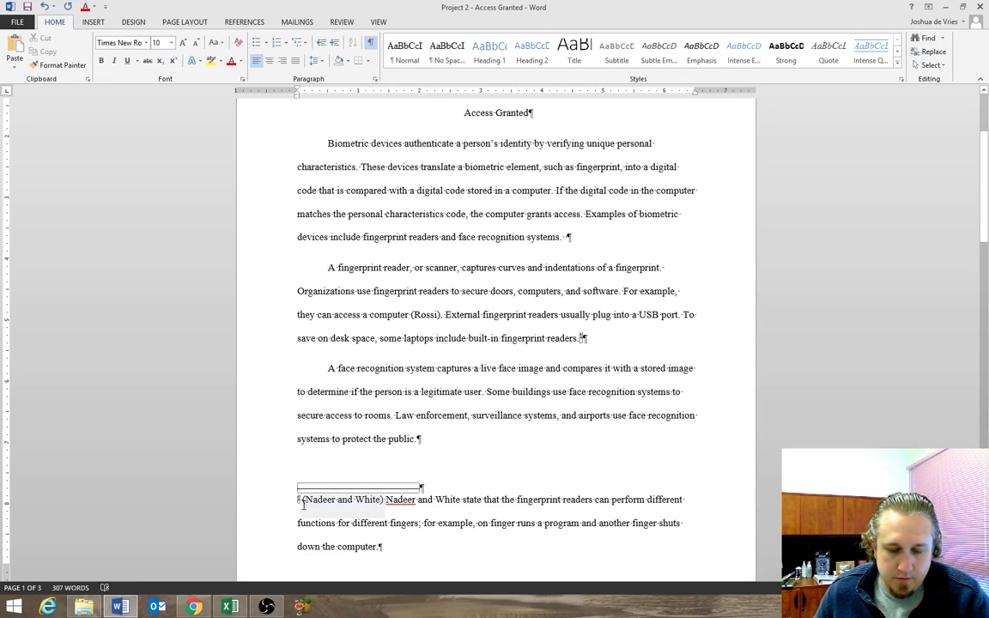
{"action": "key", "text": "Tab"}
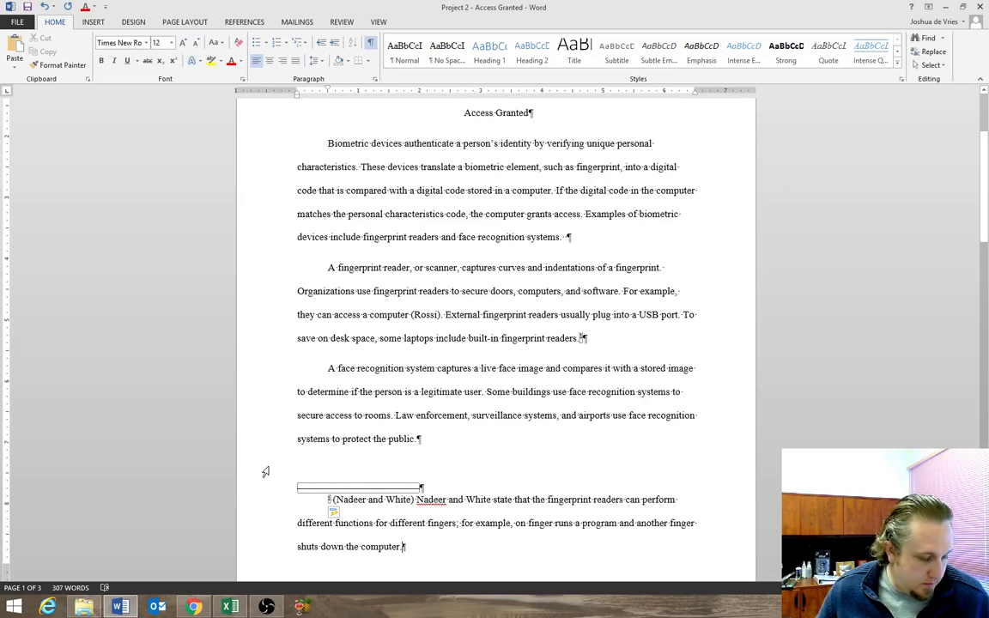
Review the source details behind the footnote's citation.
{"action": "left_click", "coordinate": [413, 504]}
{"action": "left_click", "coordinate": [418, 512]}
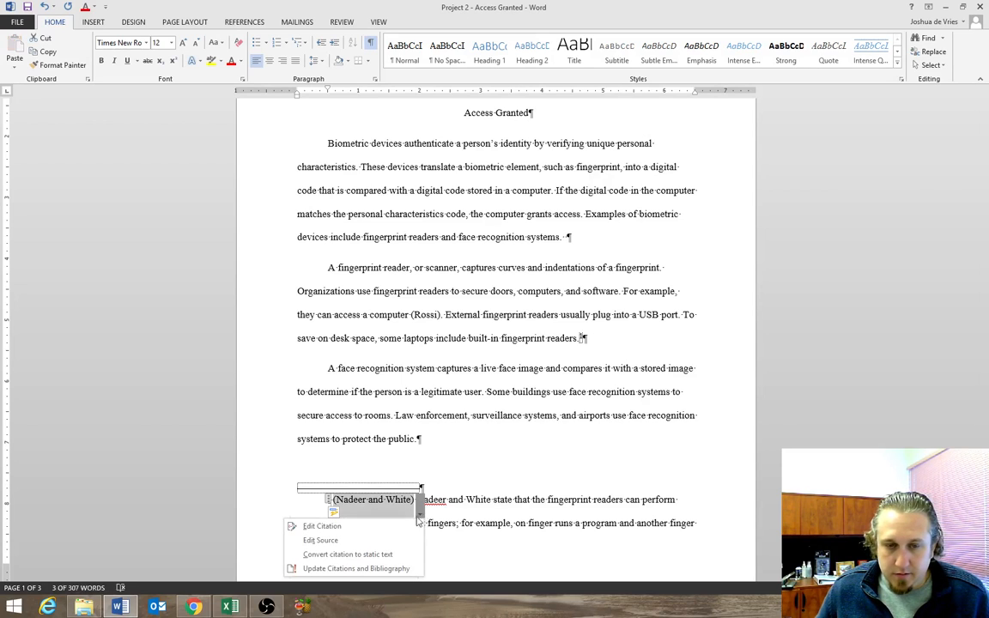
{"action": "left_click", "coordinate": [353, 540]}
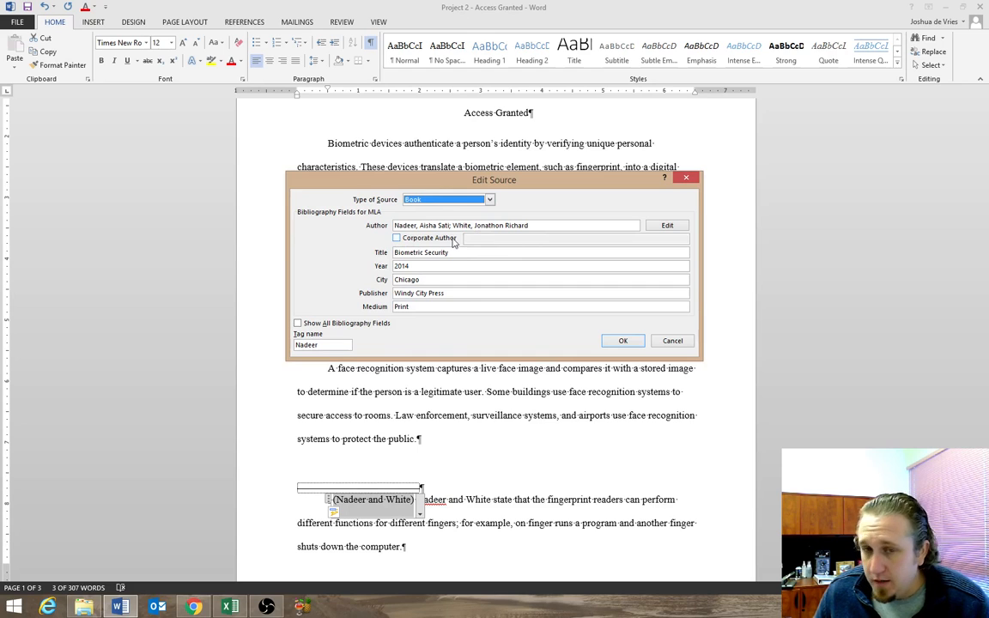
{"action": "left_click", "coordinate": [619, 342]}
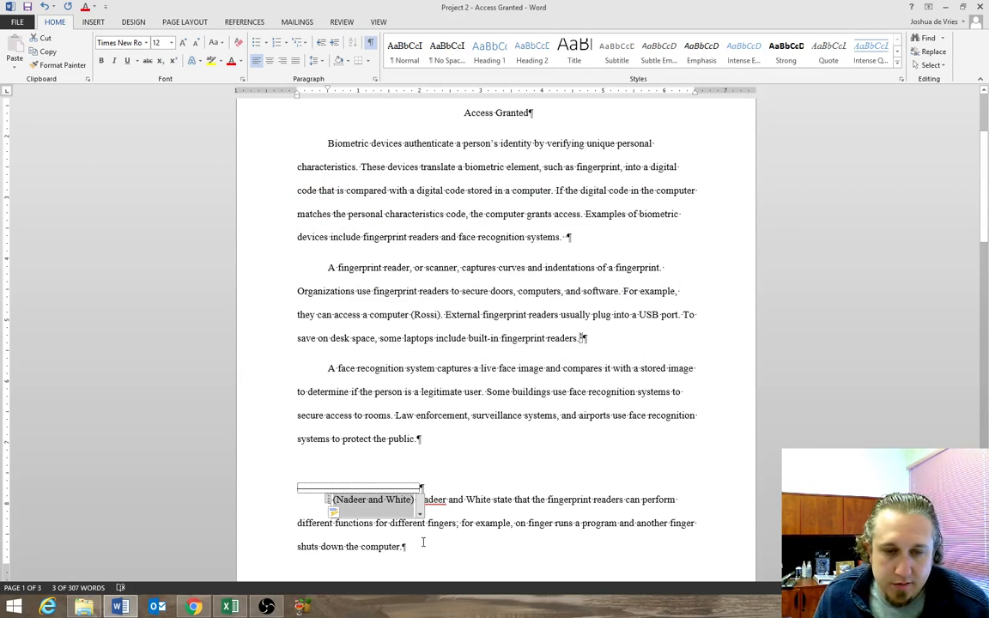
Edit the footnote's citation to add pages 62-63 and suppress the author and title.
{"action": "left_click", "coordinate": [419, 510]}
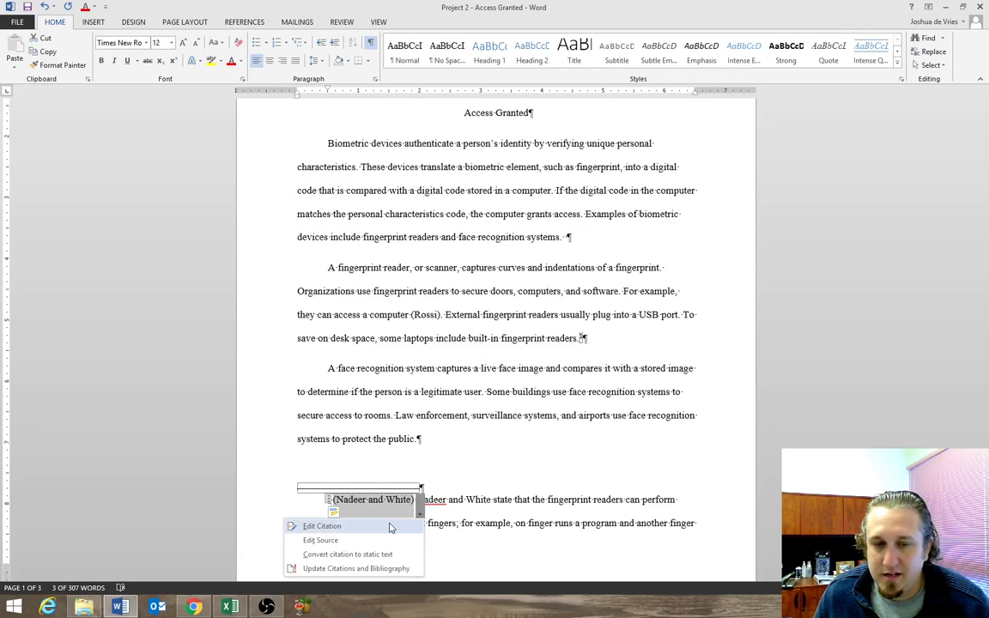
{"action": "left_click", "coordinate": [390, 526]}
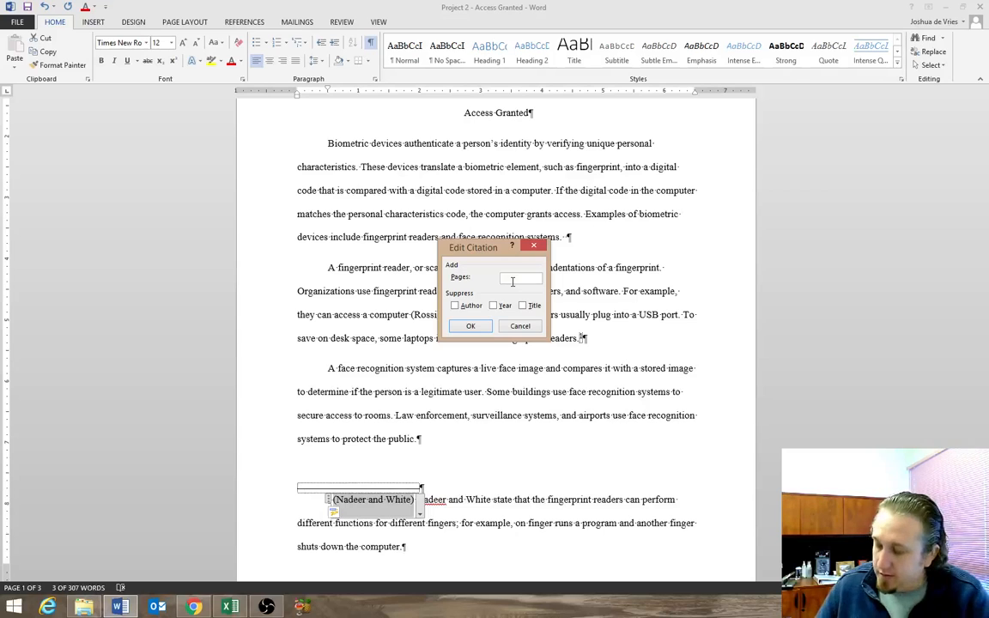
{"action": "type", "text": "62-7"}
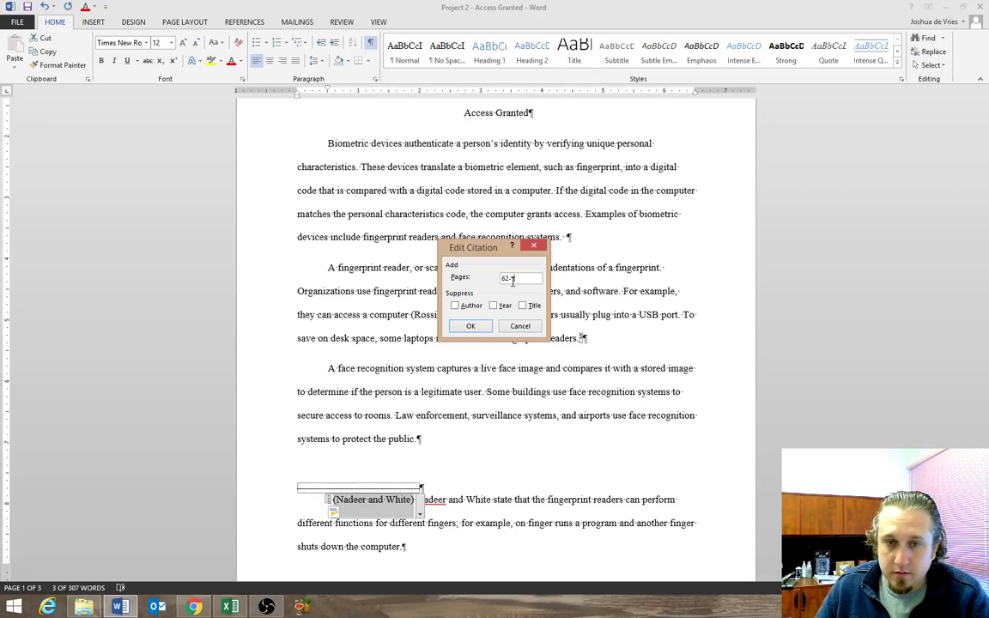
{"action": "key", "text": "BackSpace"}
{"action": "type", "text": "63"}
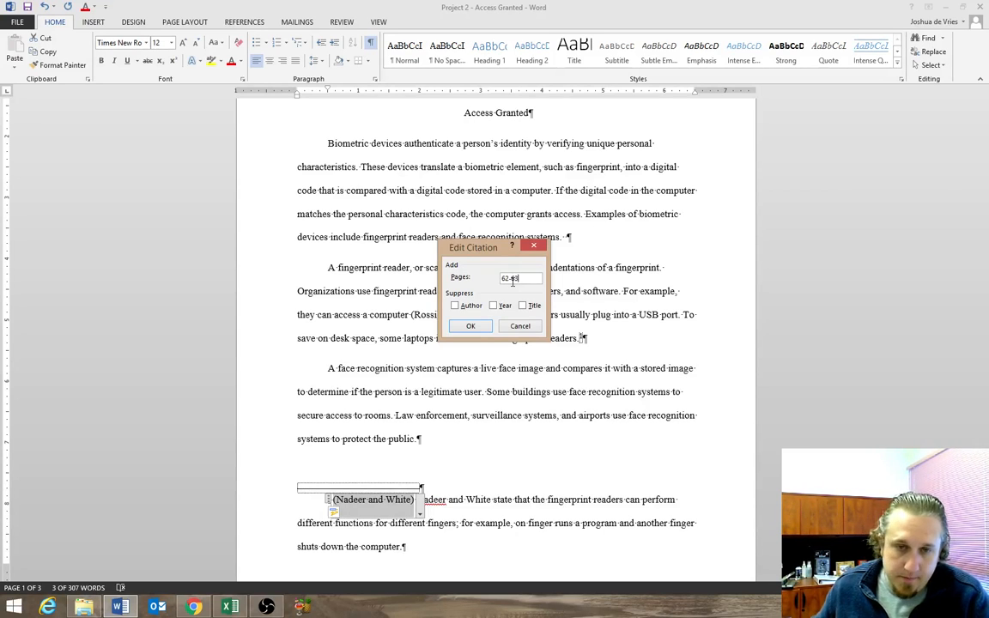
{"action": "left_click", "coordinate": [455, 306]}
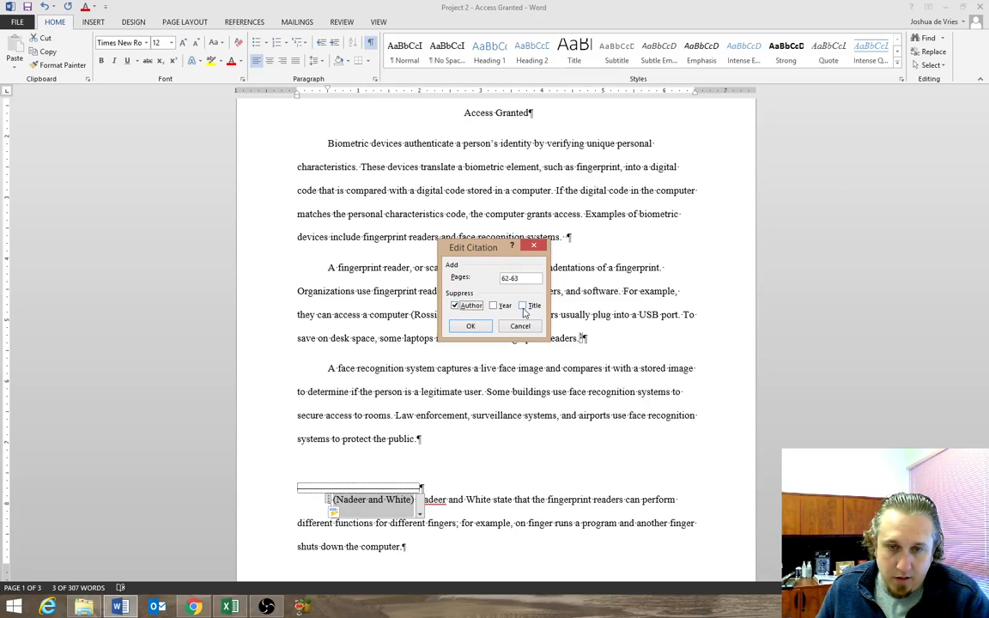
{"action": "left_click", "coordinate": [470, 326]}
Move the page citation to the end of the footnote sentence before its period, and remove the extra space at the footnote's start.
{"action": "left_click", "coordinate": [404, 550]}
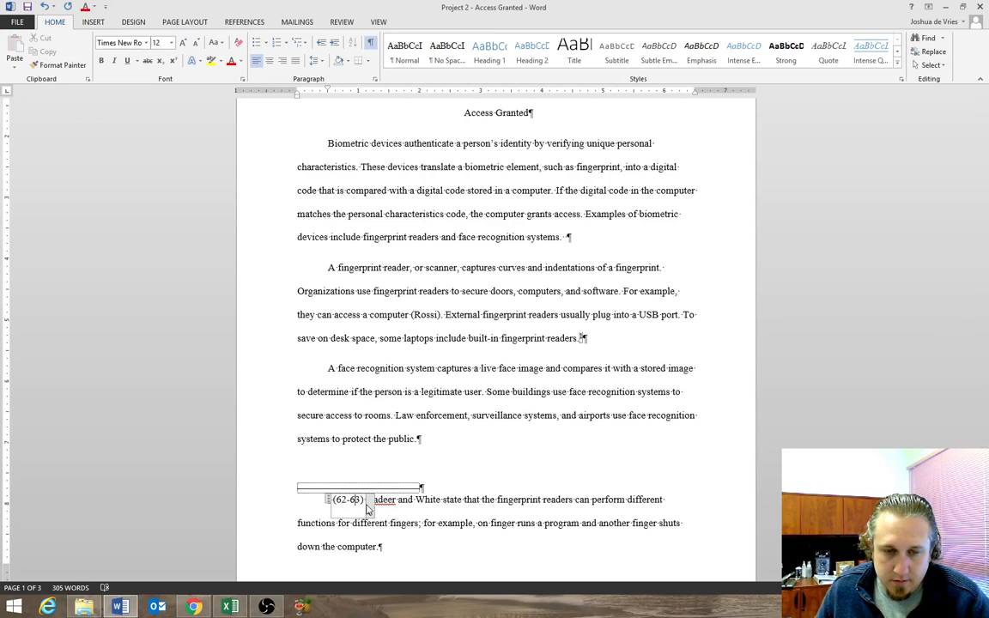
{"action": "left_click_drag", "start_coordinate": [329, 500], "coordinate": [382, 548]}
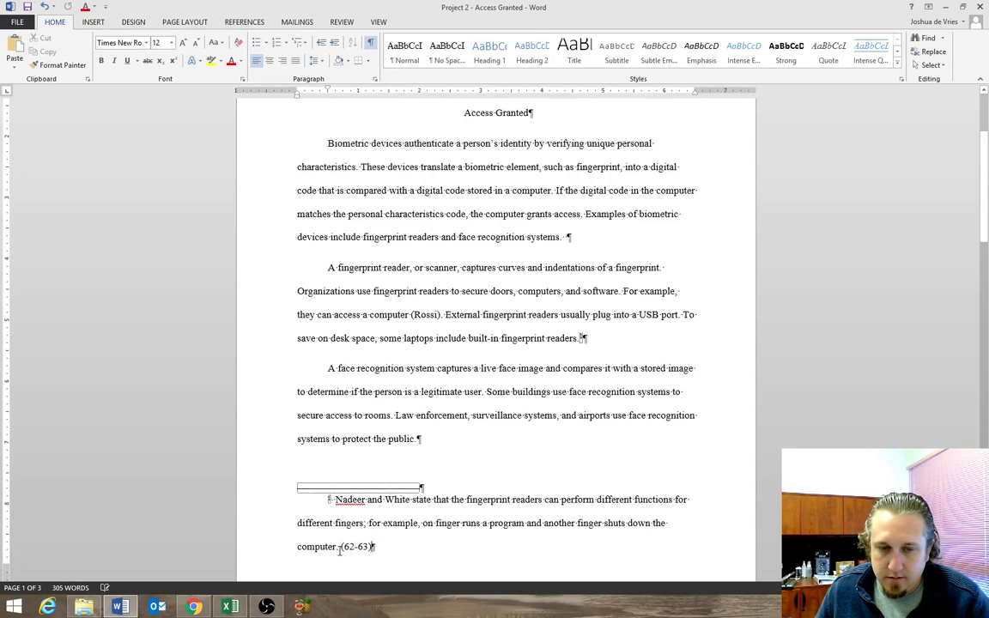
{"action": "left_click", "coordinate": [352, 547]}
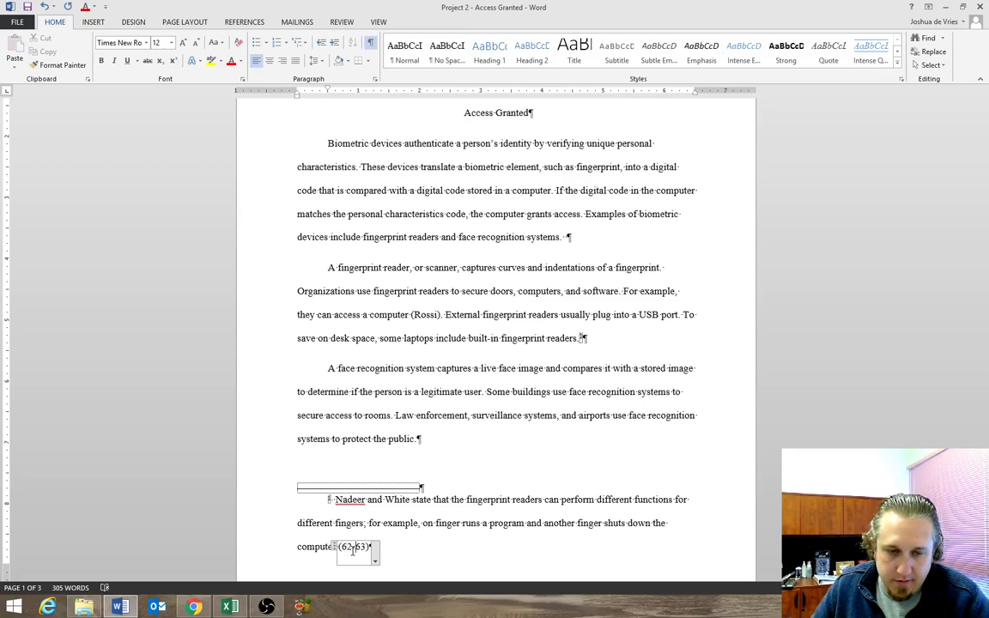
{"action": "key", "text": "End"}
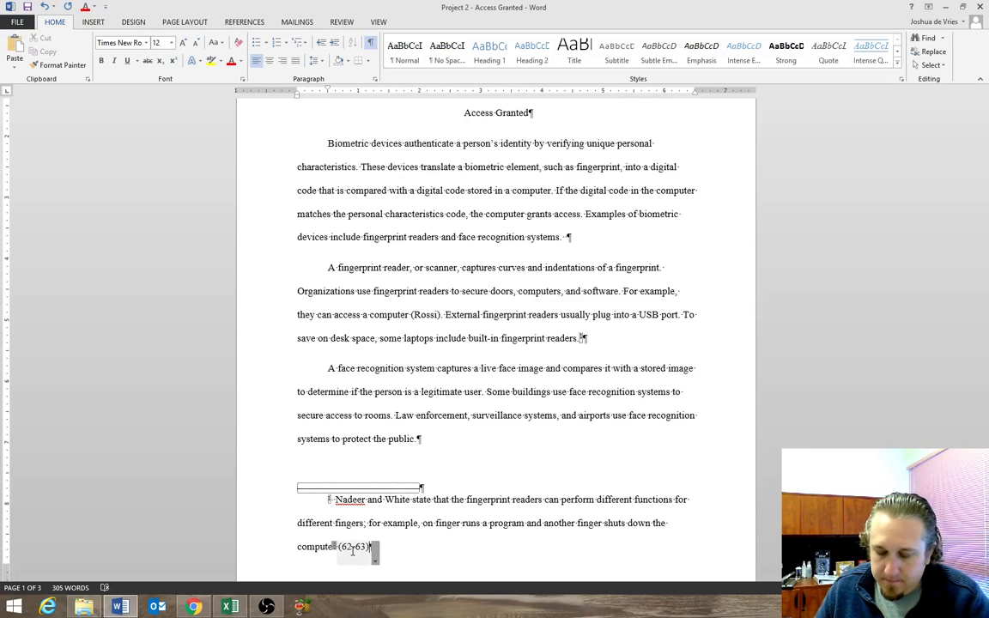
{"action": "left_click", "coordinate": [337, 499]}
{"action": "key", "text": "BackSpace"}
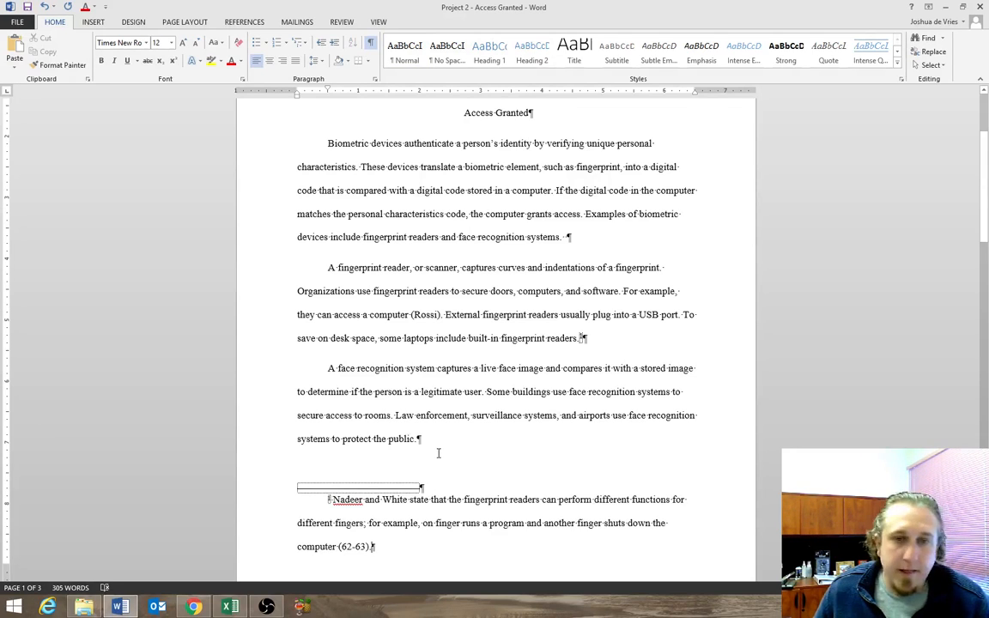
Delete the leftover copy of the finger functions sentence and the page break after it on page 2.
{"action": "left_click_drag", "start_coordinate": [328, 368], "coordinate": [490, 447]}
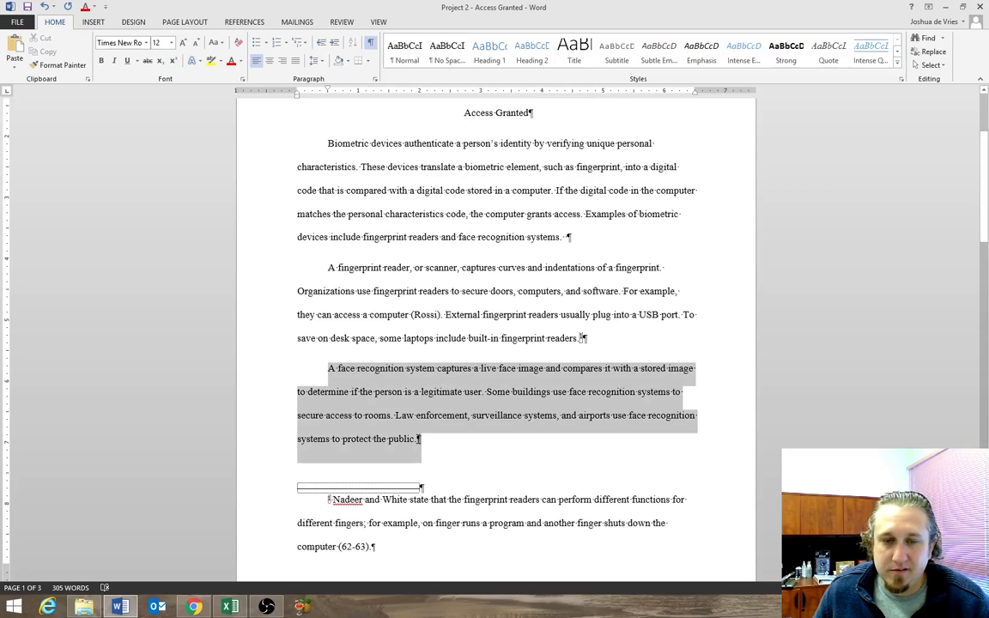
{"action": "left_click", "coordinate": [435, 448]}
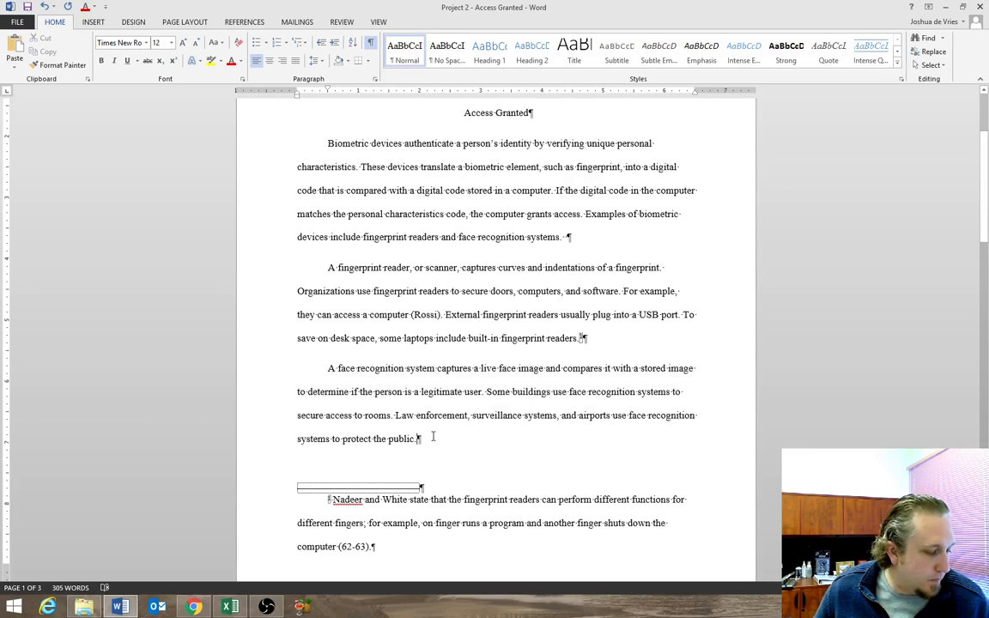
{"action": "scroll", "coordinate": [435, 433], "scroll_direction": "down", "scroll_amount": 6}
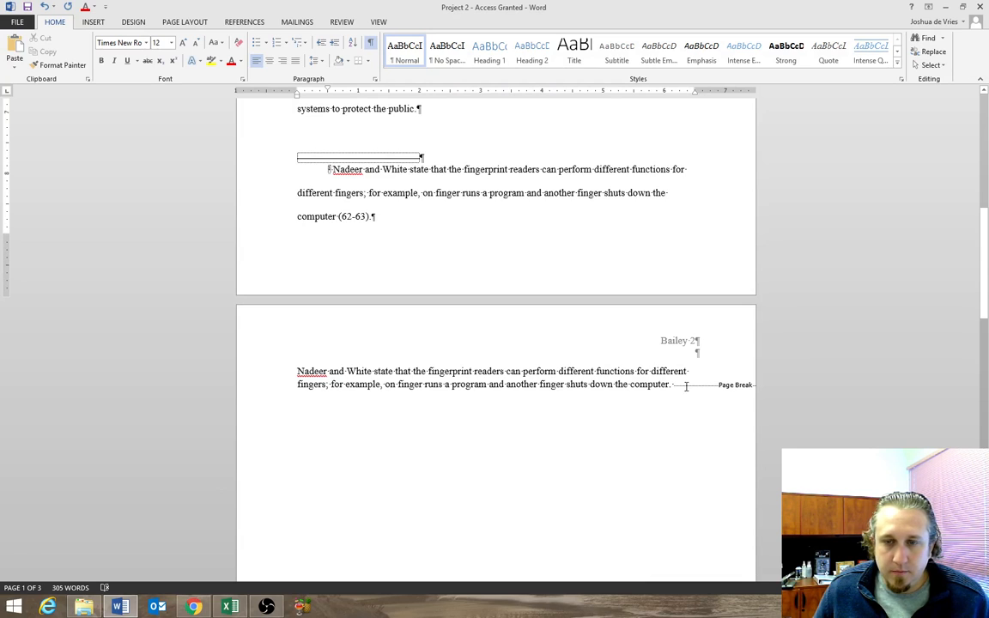
{"action": "left_click_drag", "start_coordinate": [687, 386], "coordinate": [278, 375]}
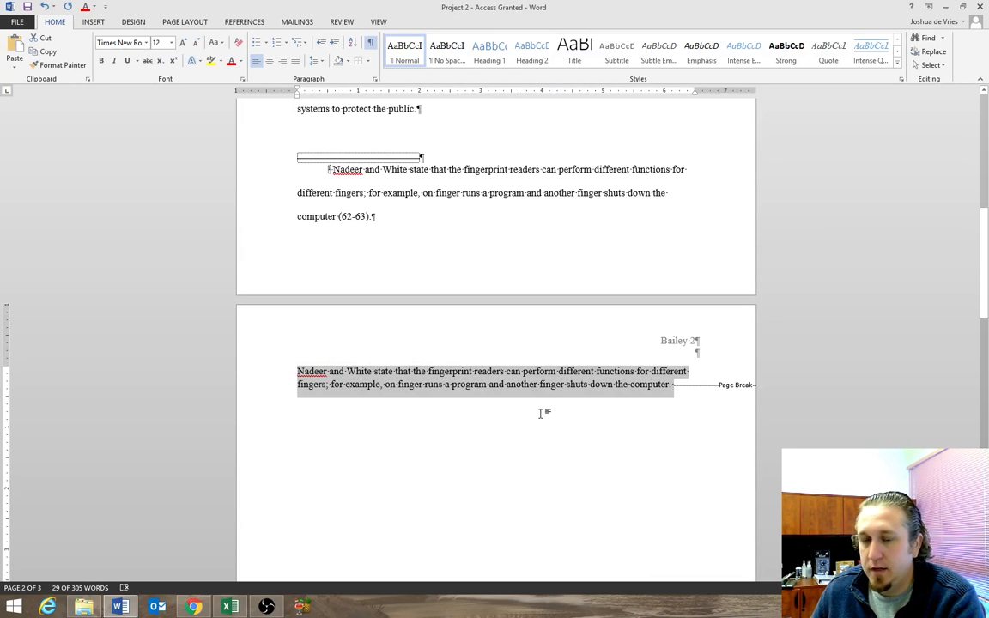
{"action": "key", "text": "Delete"}
{"action": "key", "text": "Delete"}
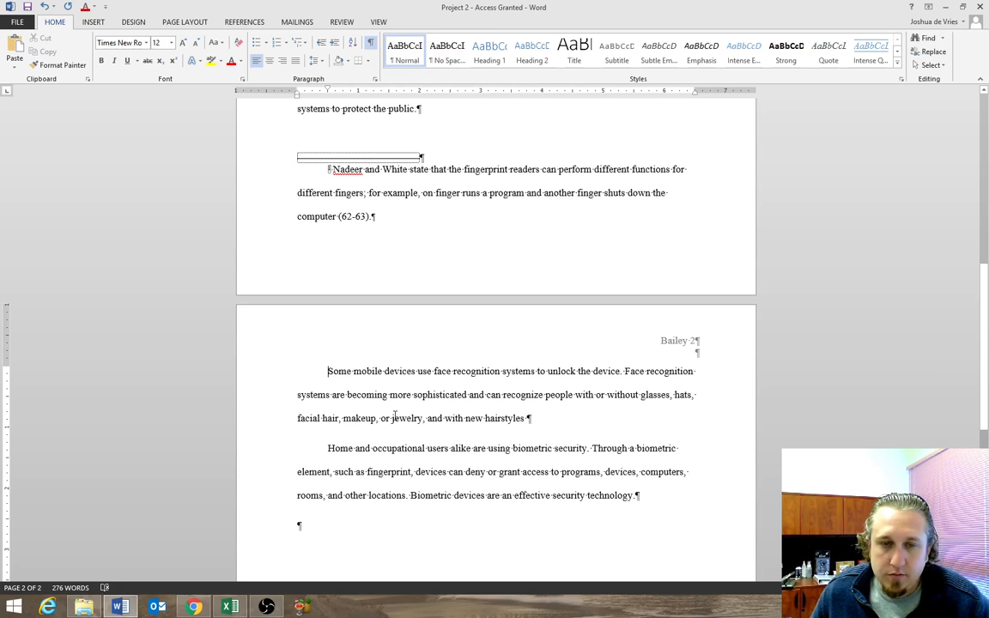
Insert a citation placeholder tagged with the source author's surname after "with new hairstyles" in the mobile devices paragraph.
{"action": "left_click", "coordinate": [548, 417]}
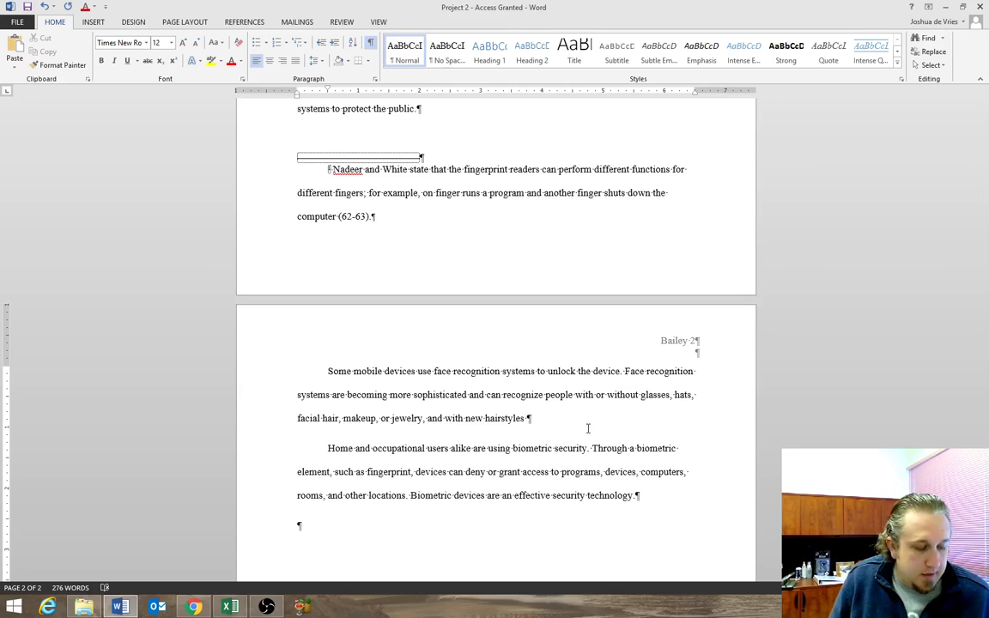
{"action": "left_click", "coordinate": [243, 22]}
{"action": "left_click", "coordinate": [223, 60]}
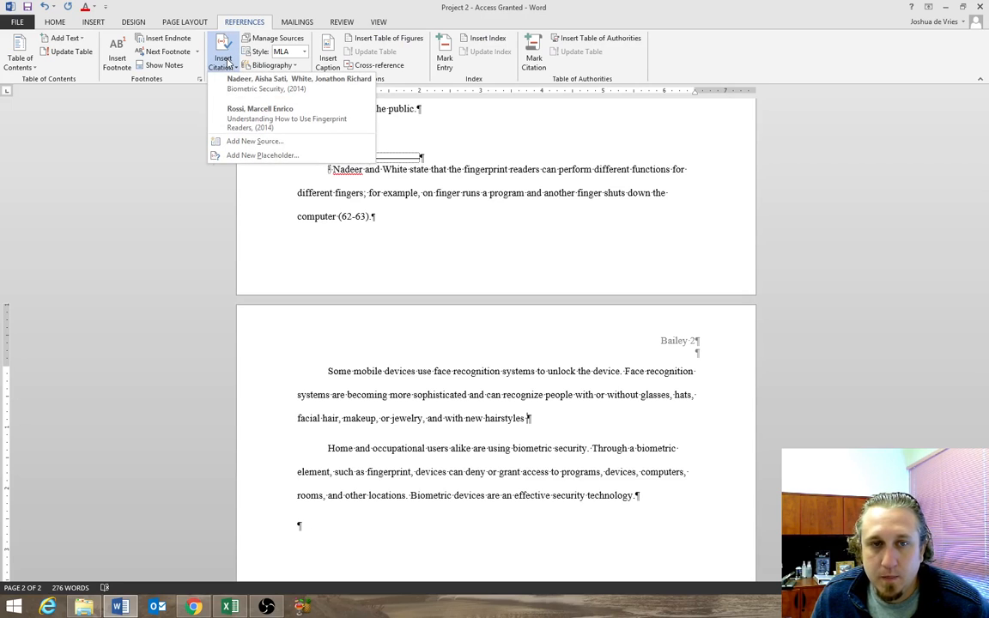
{"action": "left_click", "coordinate": [261, 155]}
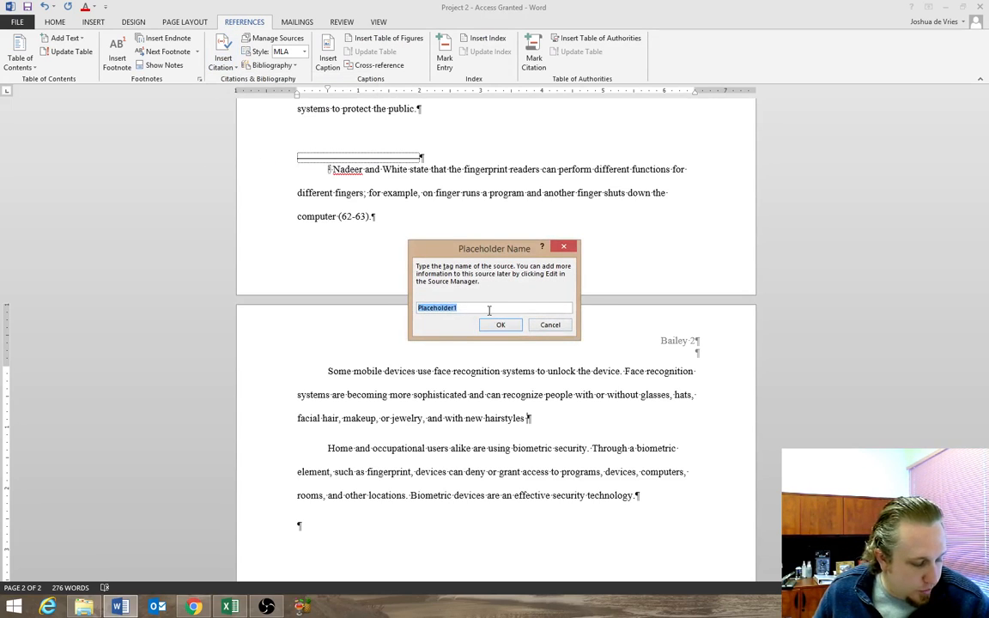
{"action": "type", "text": "Allensmith"}
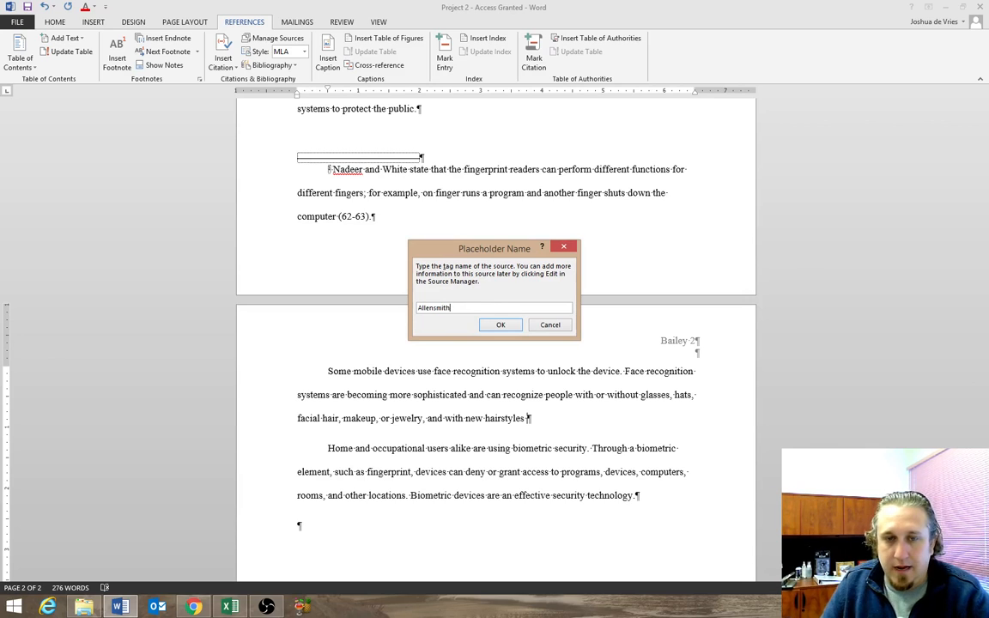
{"action": "left_click", "coordinate": [498, 324]}
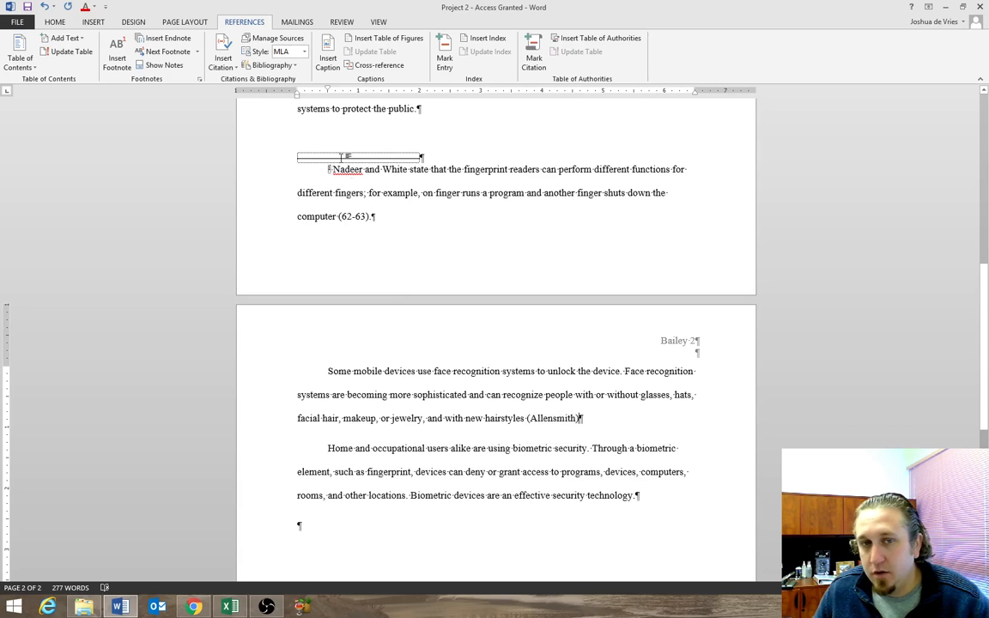
Add a period after the placeholder citation at the end of the mobile devices paragraph.
{"action": "scroll", "coordinate": [420, 232], "scroll_direction": "up", "scroll_amount": 5}
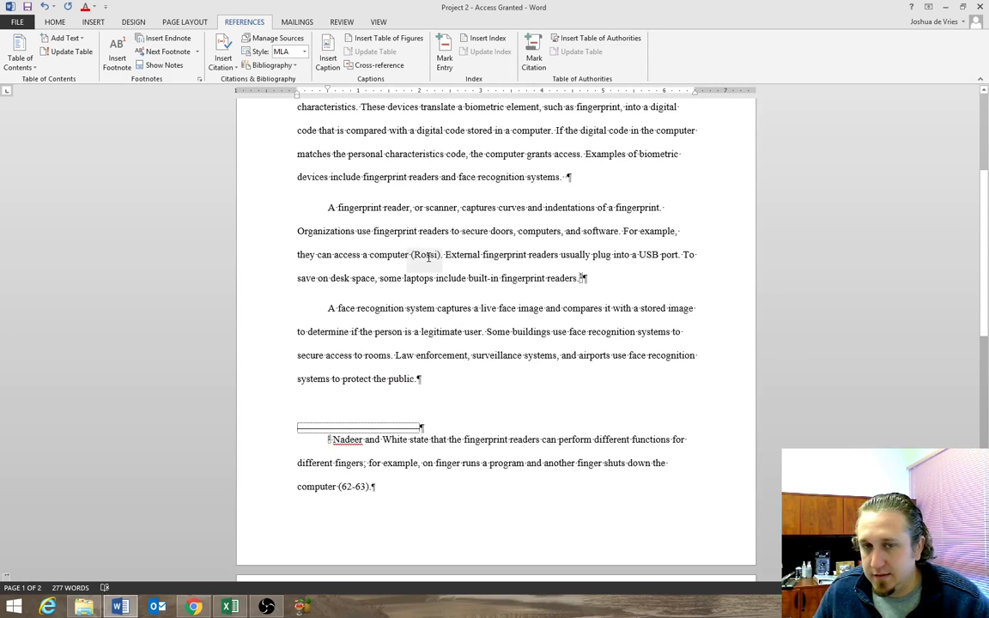
{"action": "scroll", "coordinate": [428, 256], "scroll_direction": "down", "scroll_amount": 7}
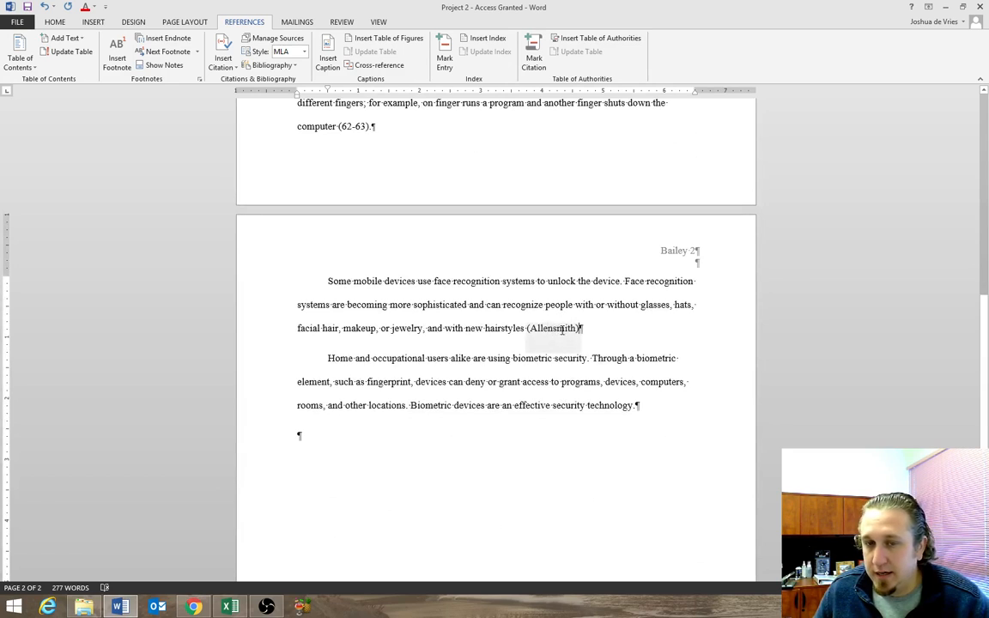
{"action": "left_click", "coordinate": [576, 329]}
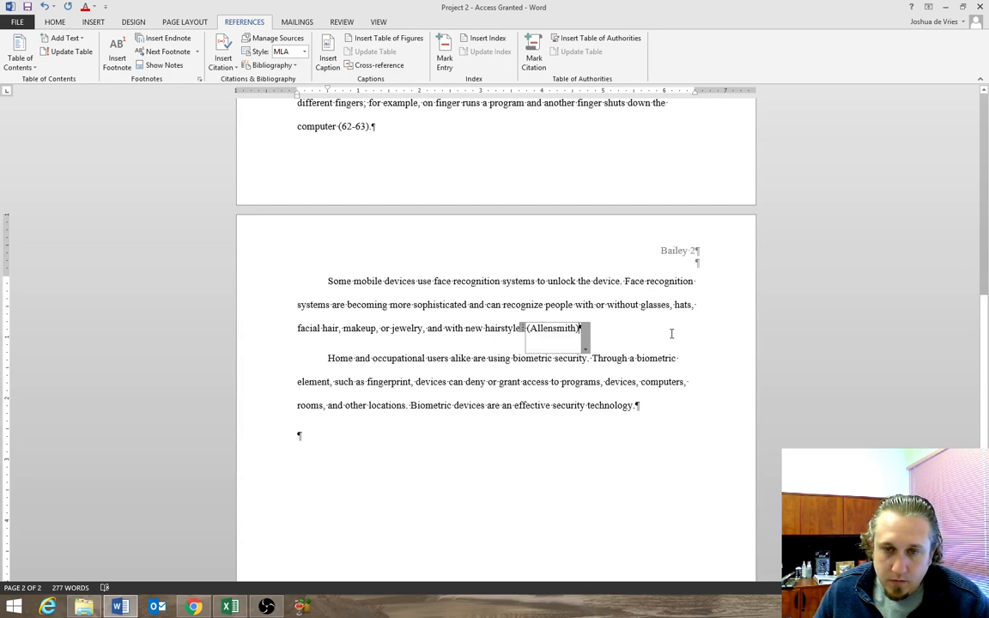
{"action": "left_click", "coordinate": [605, 333]}
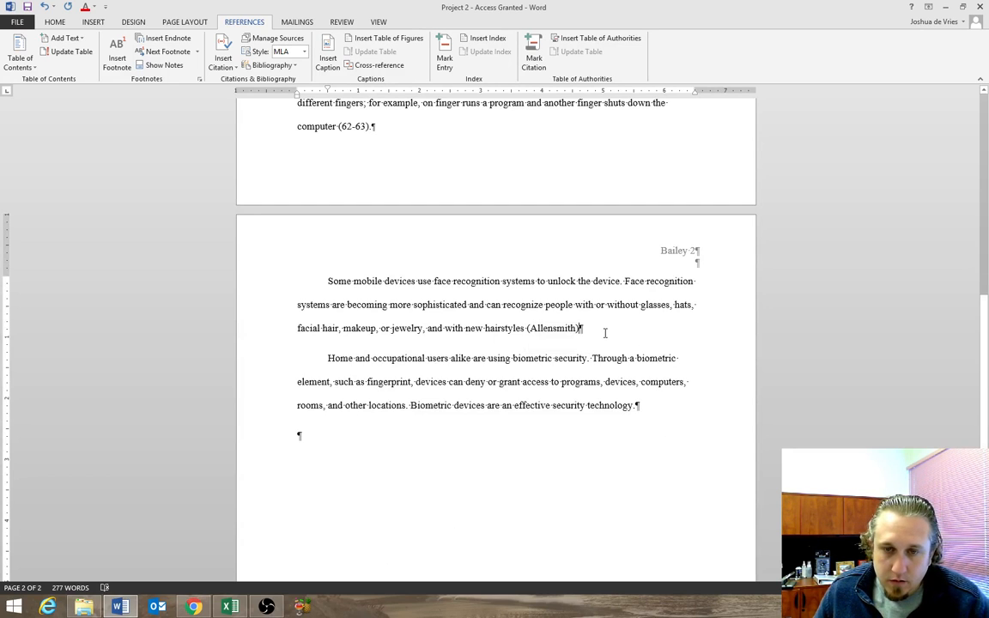
{"action": "left_click", "coordinate": [556, 328]}
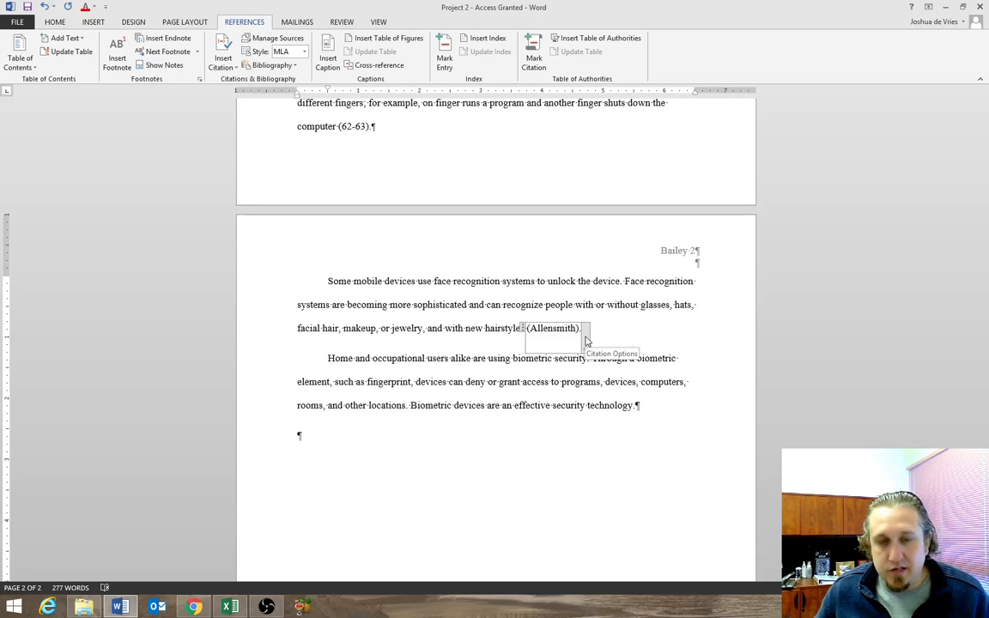
{"action": "left_click", "coordinate": [586, 341]}
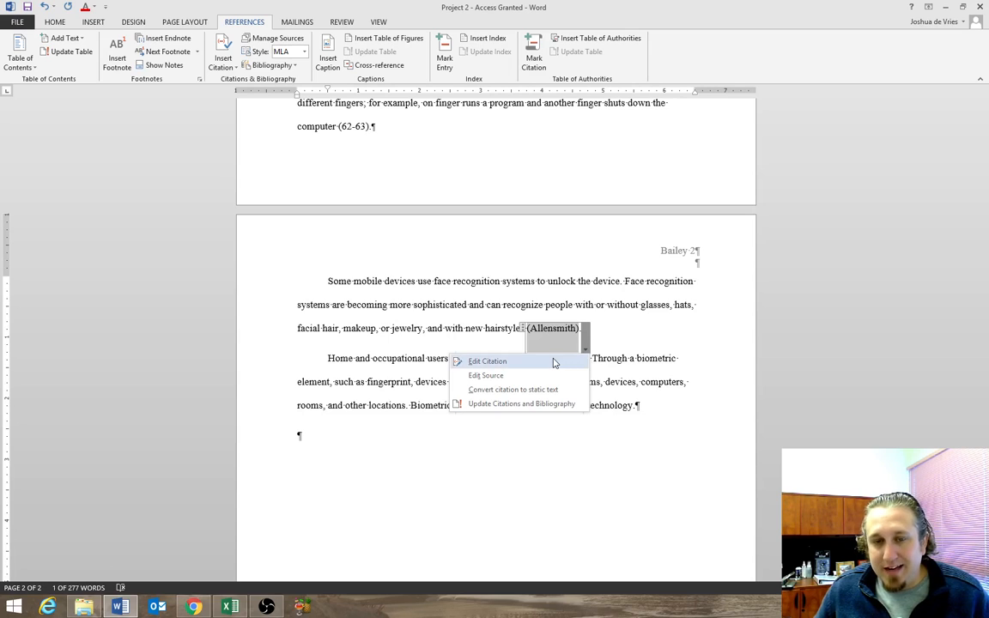
{"action": "left_click", "coordinate": [554, 363]}
{"action": "left_click", "coordinate": [534, 327]}
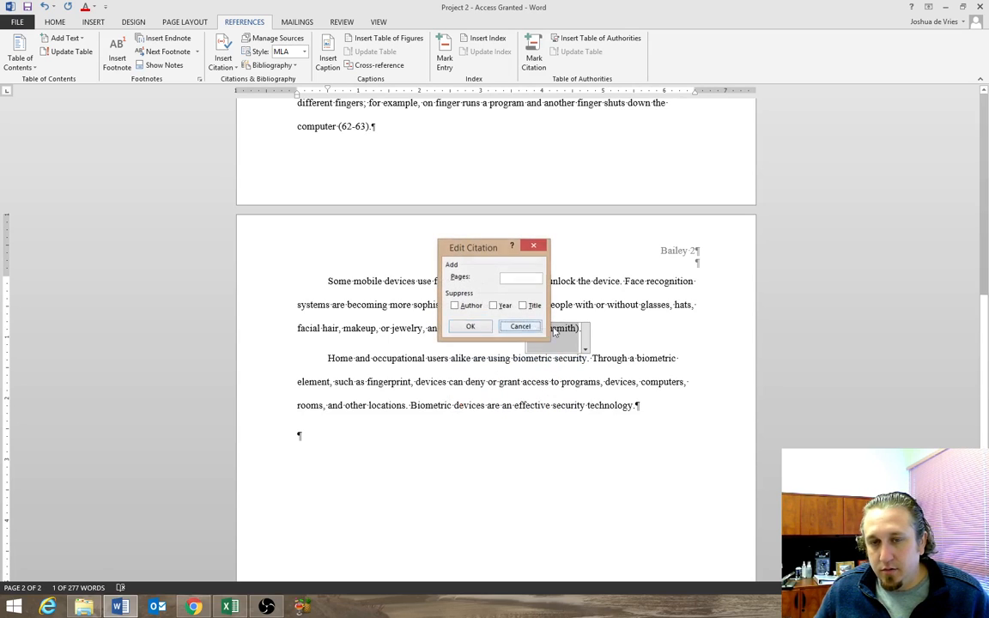
Edit the placeholder citation's source in the mobile devices paragraph, setting its type to Web site and entering the author's full name.
{"action": "left_click", "coordinate": [587, 343]}
{"action": "left_click", "coordinate": [516, 375]}
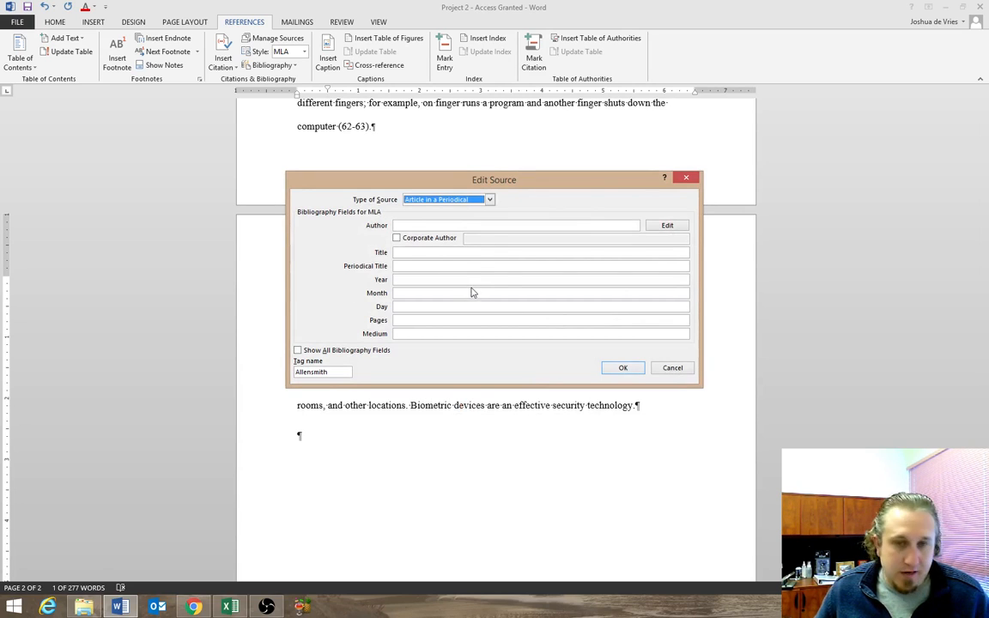
{"action": "left_click", "coordinate": [489, 199]}
{"action": "scroll", "coordinate": [447, 231], "scroll_direction": "down", "scroll_amount": 2}
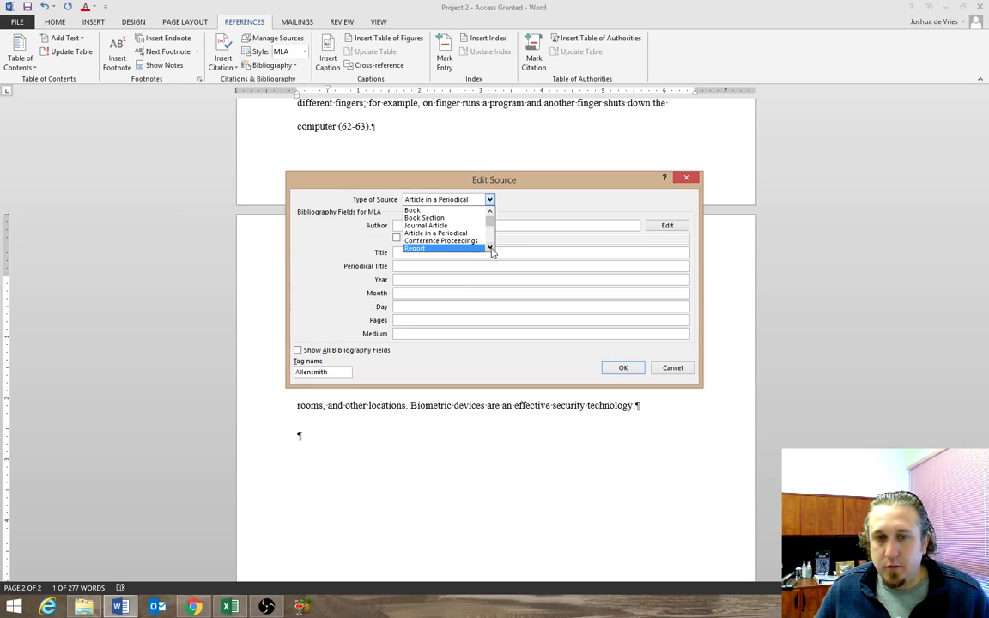
{"action": "left_click", "coordinate": [433, 225]}
{"action": "left_click", "coordinate": [432, 224]}
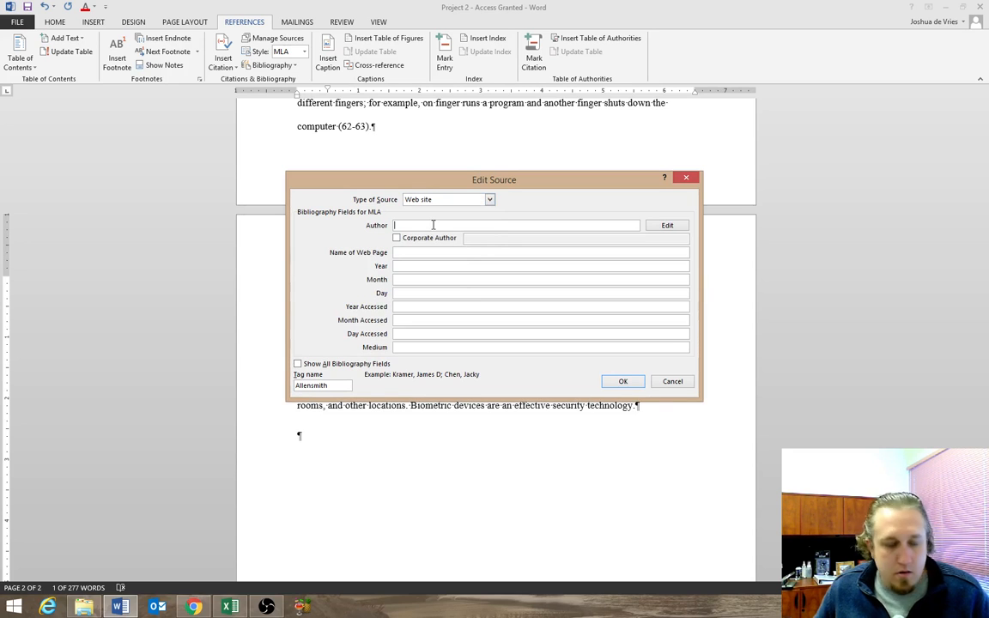
{"action": "type", "text": "Allensmith, "}
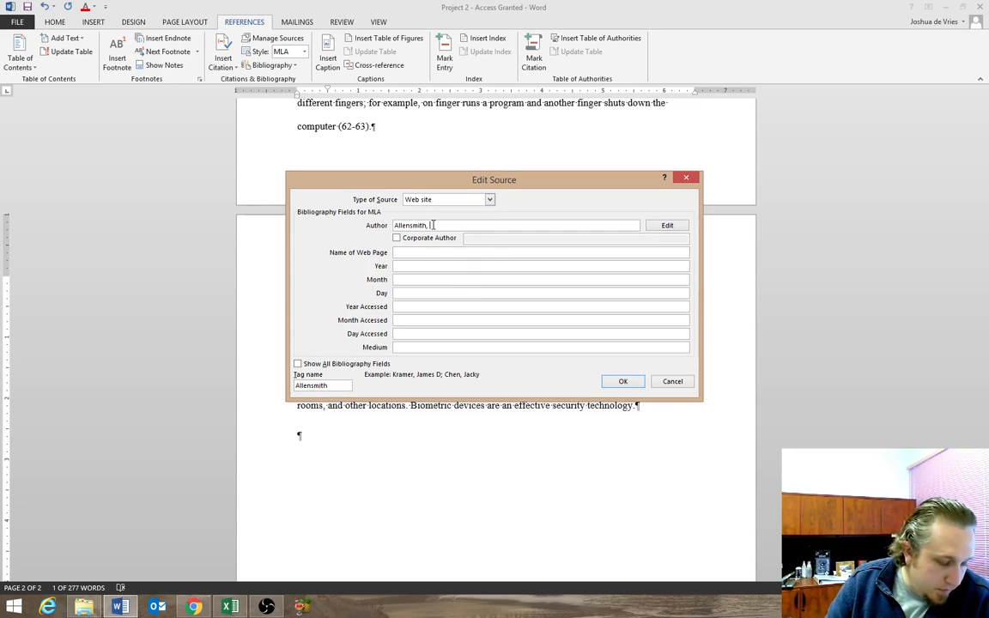
{"action": "type", "text": "Samantha"}
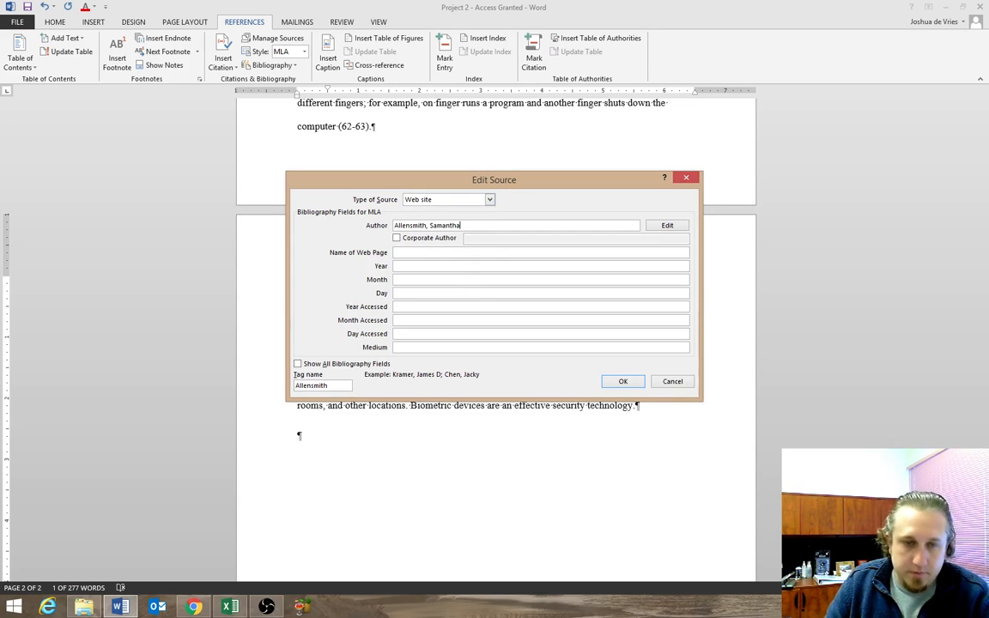
{"action": "type", "text": " Clare"}
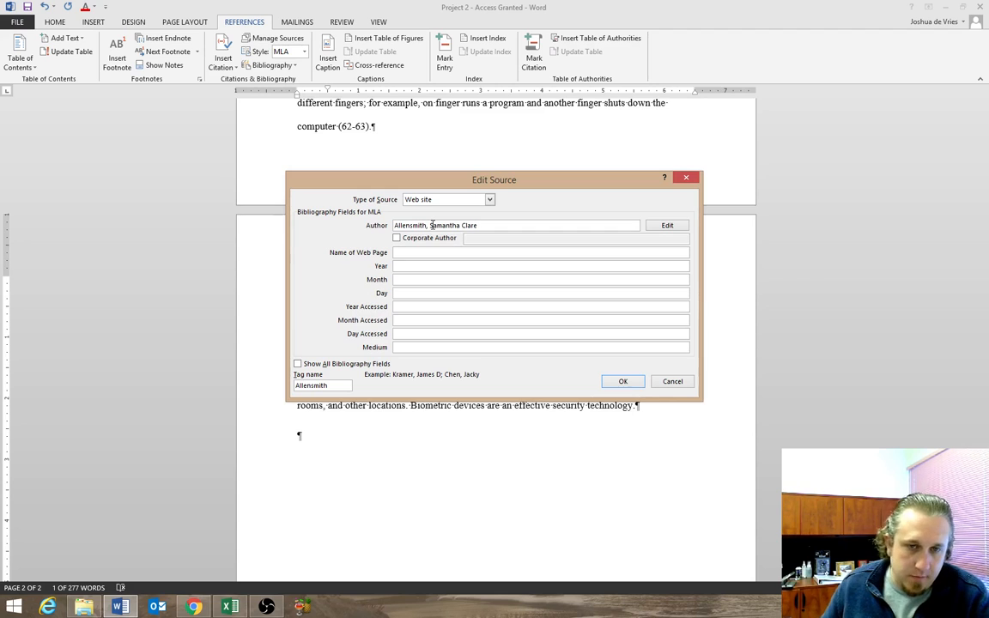
Enter "Understanding Face Recognition Systems" as the source's web page name.
{"action": "left_click", "coordinate": [416, 251]}
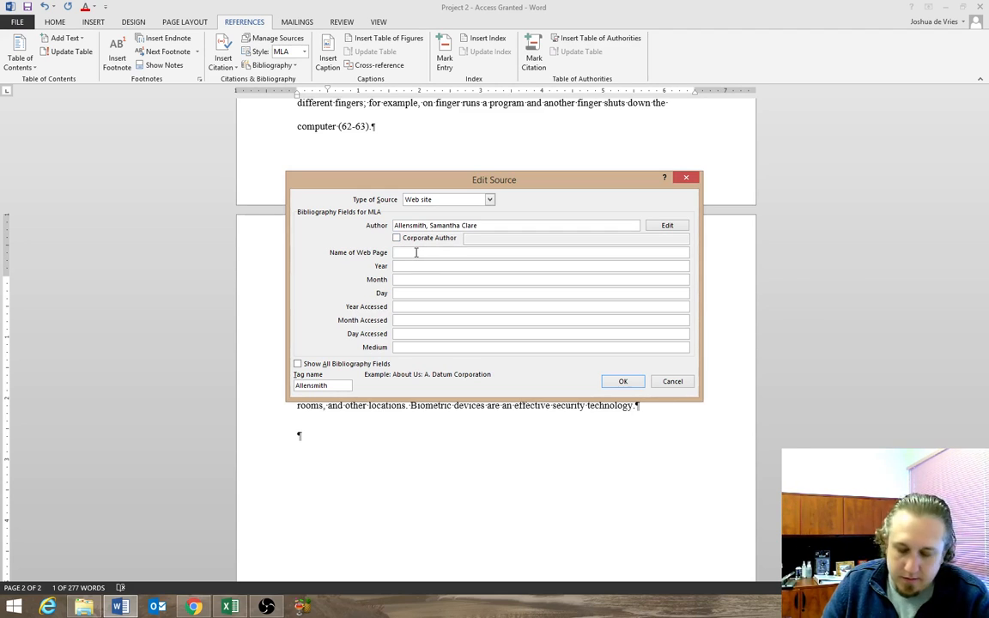
{"action": "type", "text": "Understanding"}
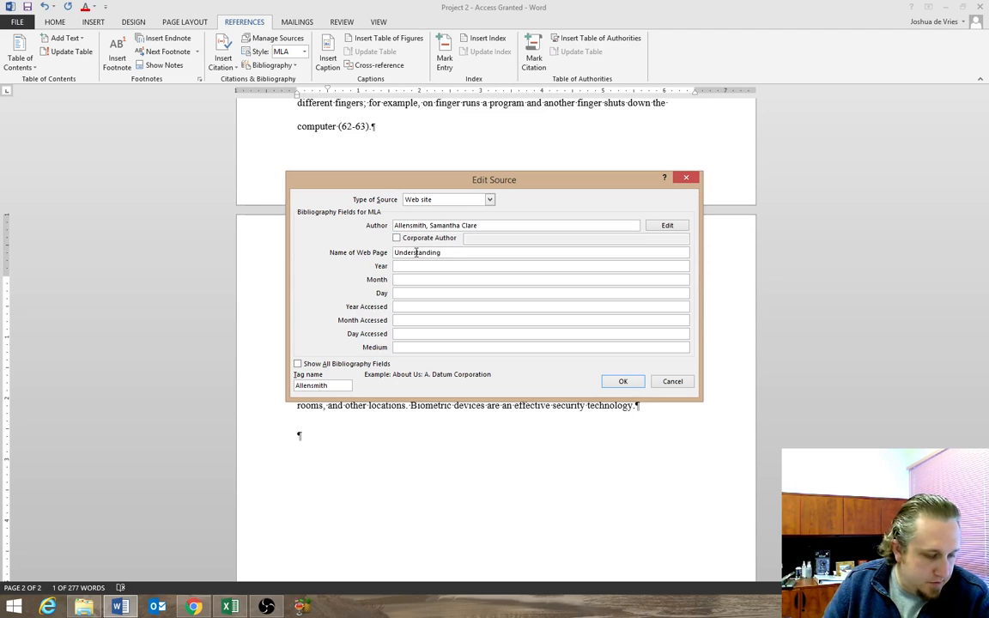
{"action": "type", "text": " Face Recognition"}
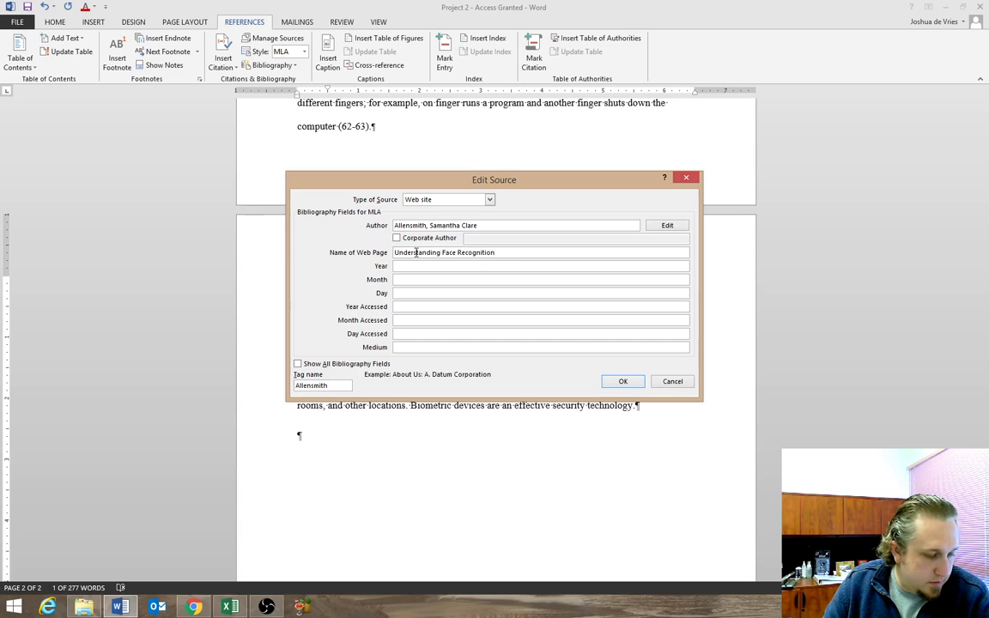
{"action": "type", "text": " Systems"}
{"action": "key", "text": "Tab"}
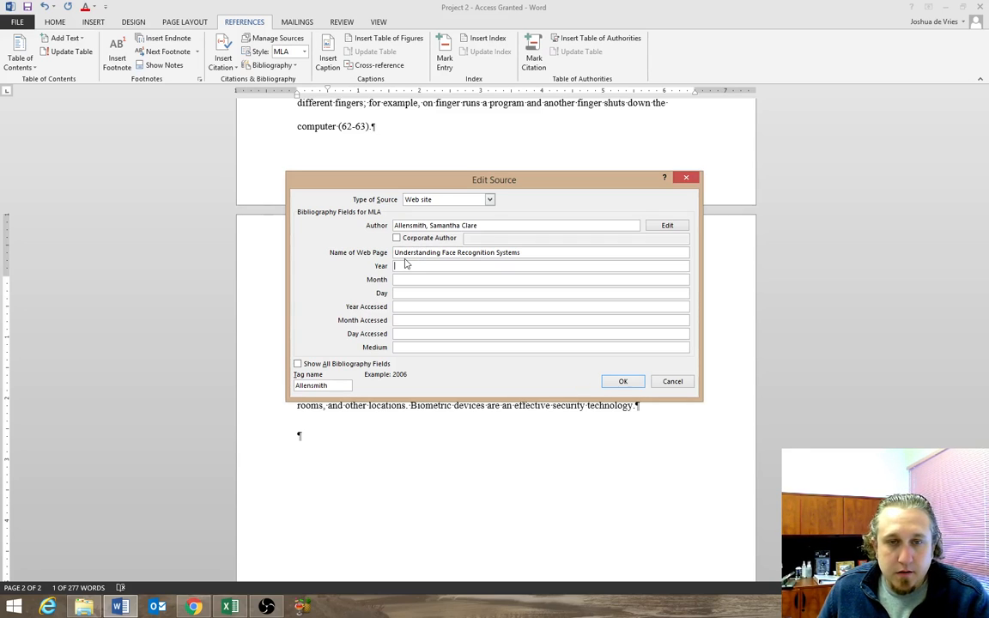
Show all bibliography fields for the source and enter Course Technology as the production company.
{"action": "left_click", "coordinate": [298, 364]}
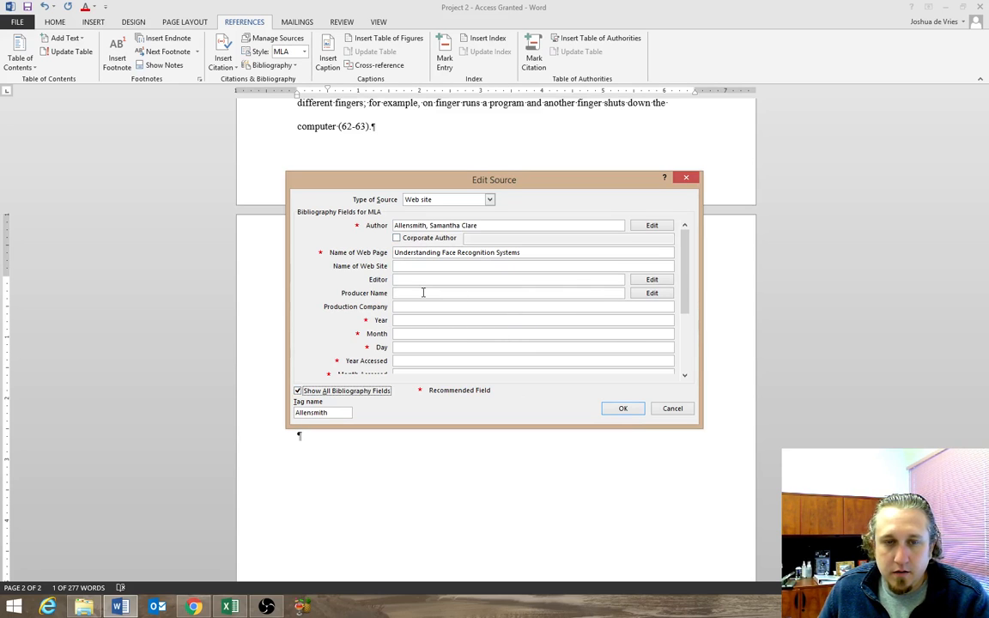
{"action": "left_click", "coordinate": [413, 306]}
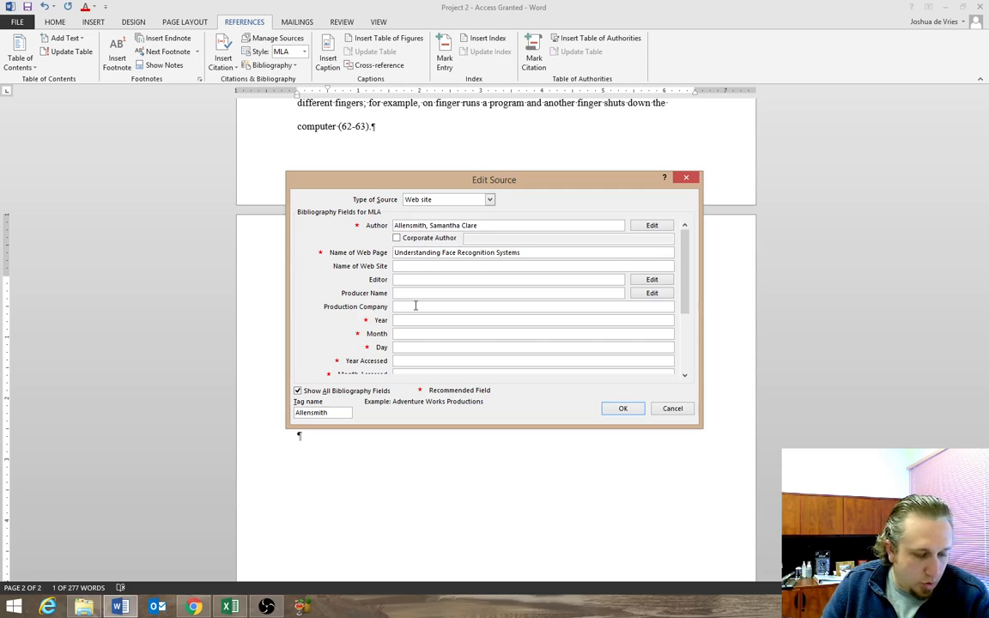
{"action": "type", "text": "Course te"}
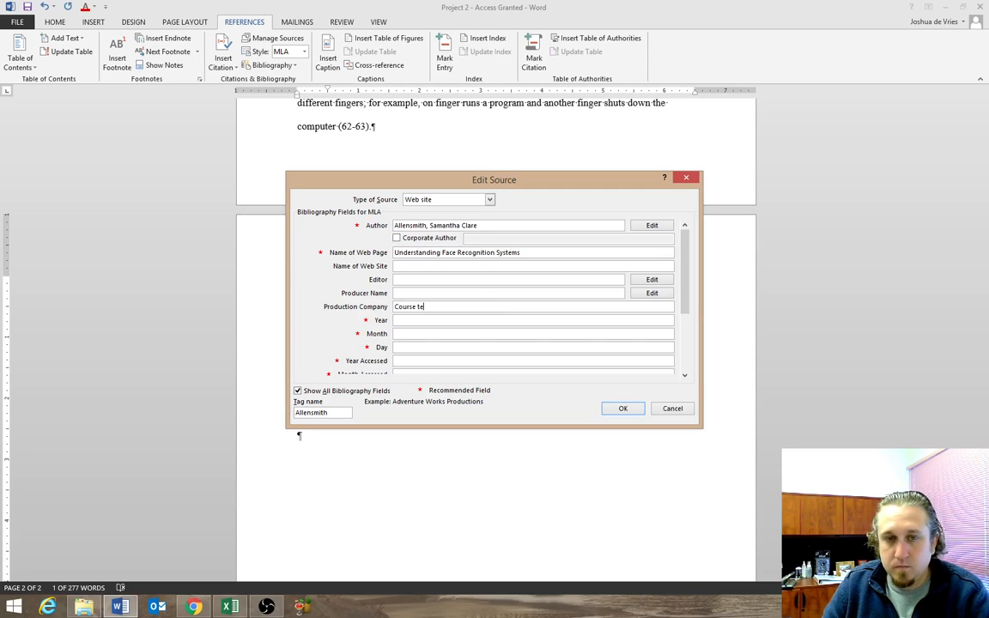
{"action": "type", "text": "nology"}
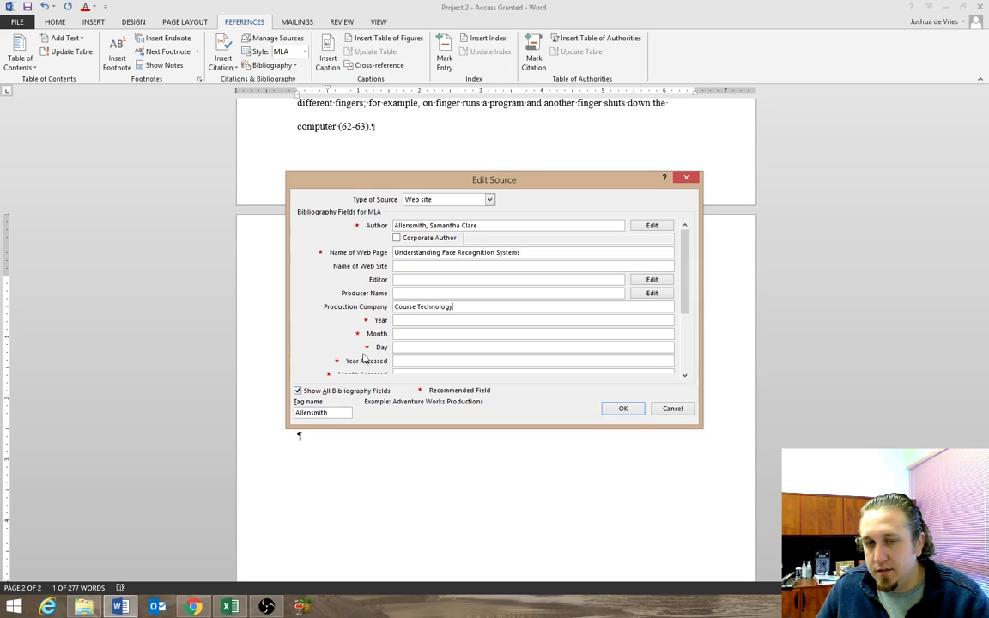
Set the source's access date to year 2014, month Sept and day 16.
{"action": "left_click", "coordinate": [405, 320]}
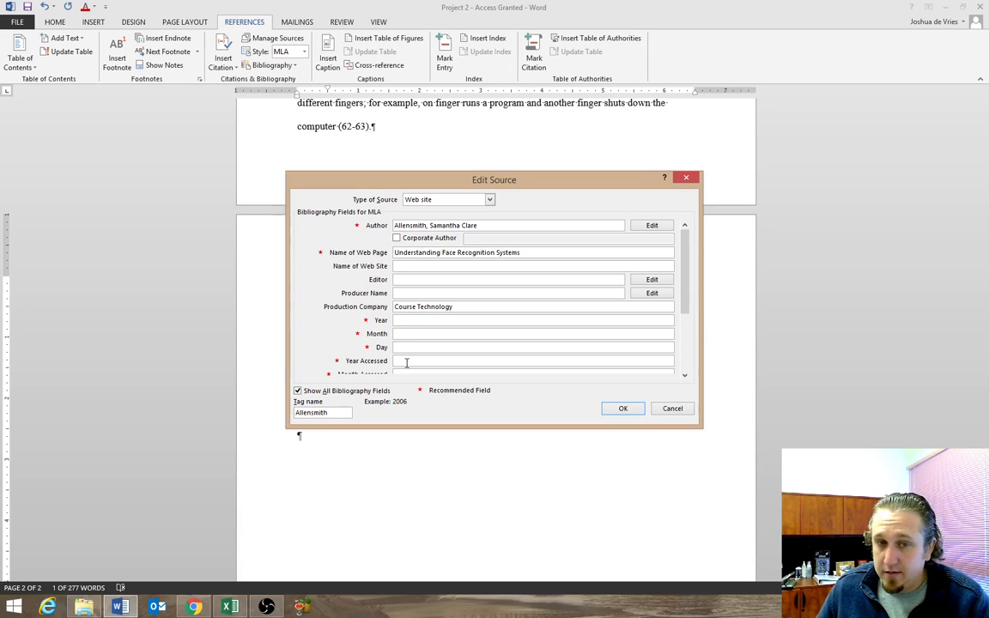
{"action": "left_click", "coordinate": [684, 375]}
{"action": "left_click", "coordinate": [684, 375]}
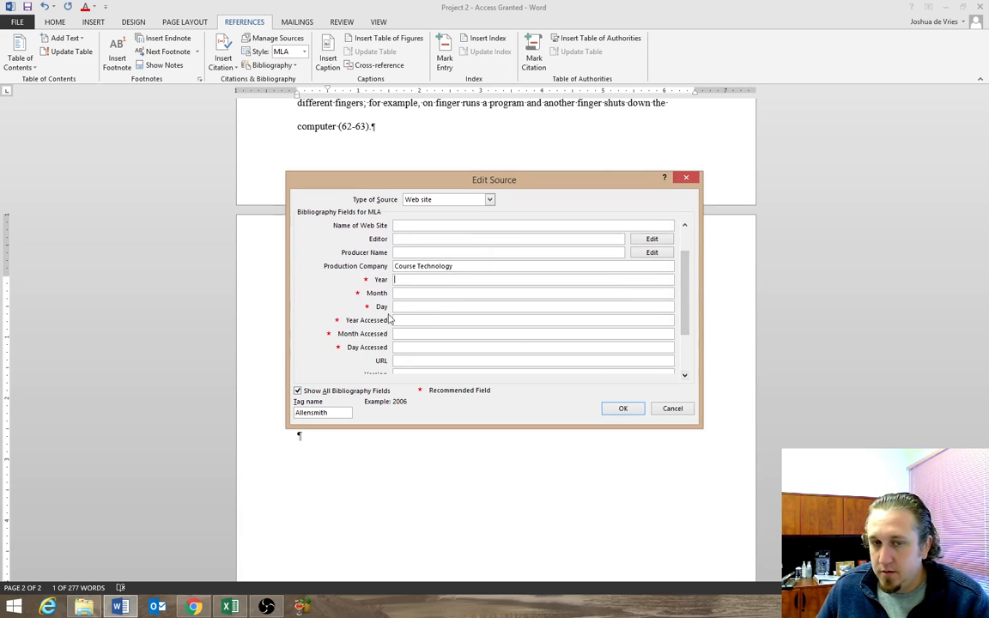
{"action": "left_click", "coordinate": [408, 320]}
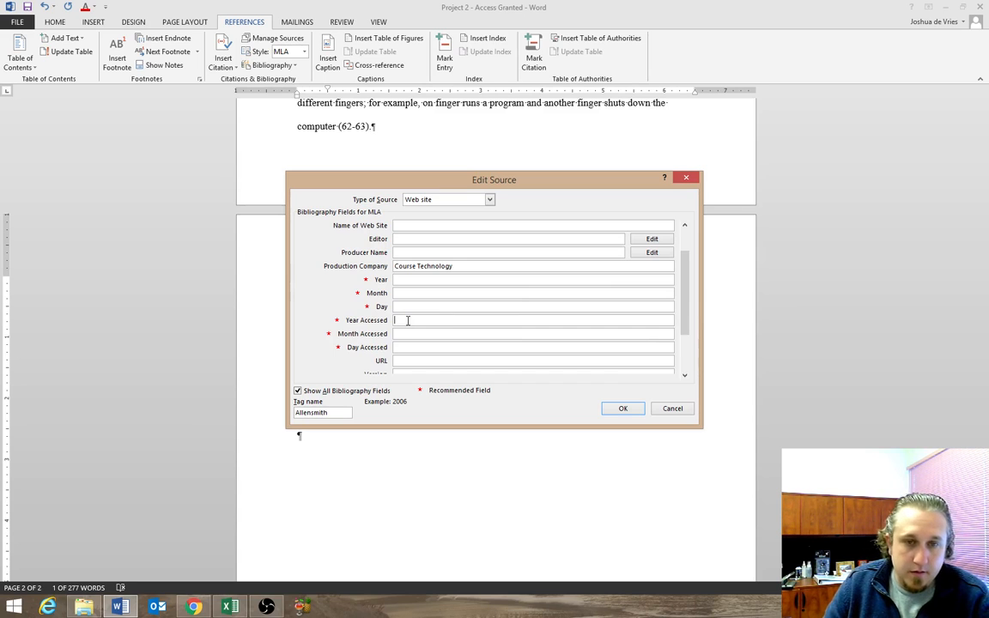
{"action": "type", "text": "2104"}
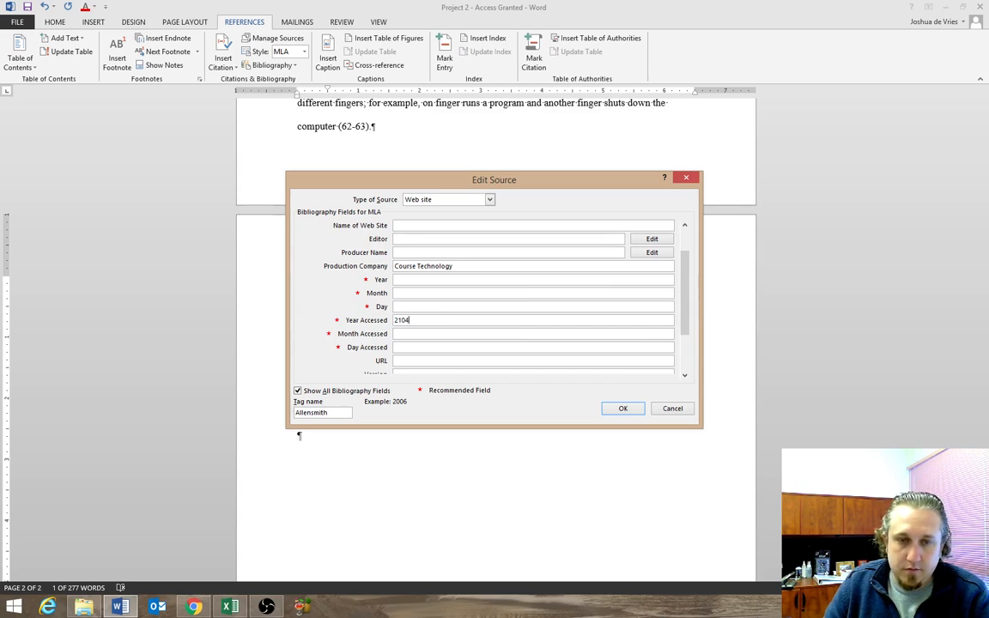
{"action": "key", "text": "Tab"}
{"action": "left_click", "coordinate": [406, 320]}
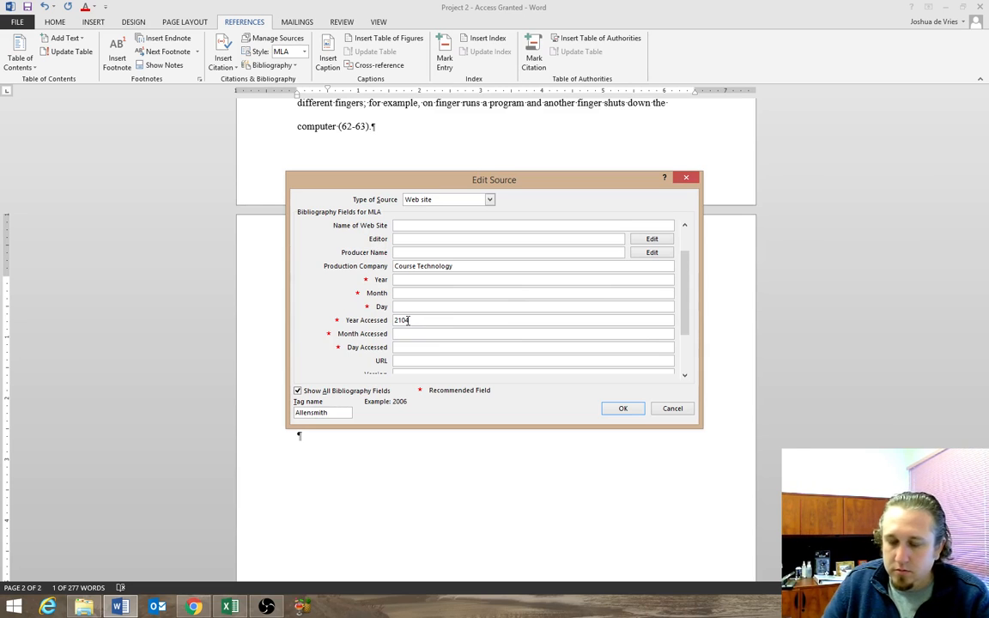
{"action": "key", "text": "BackSpace"}
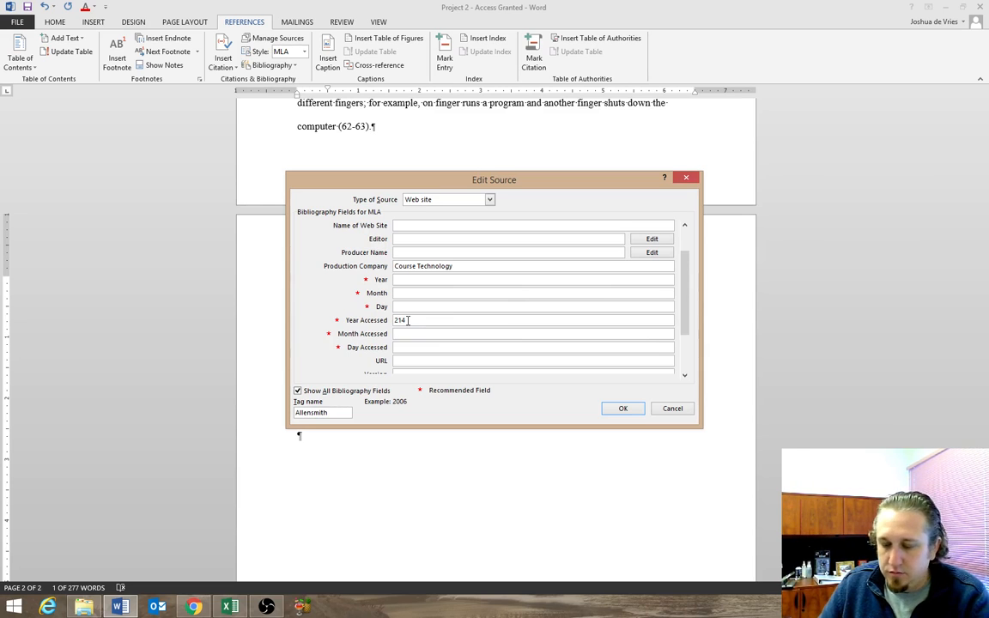
{"action": "type", "text": "0"}
{"action": "key", "text": "Tab"}
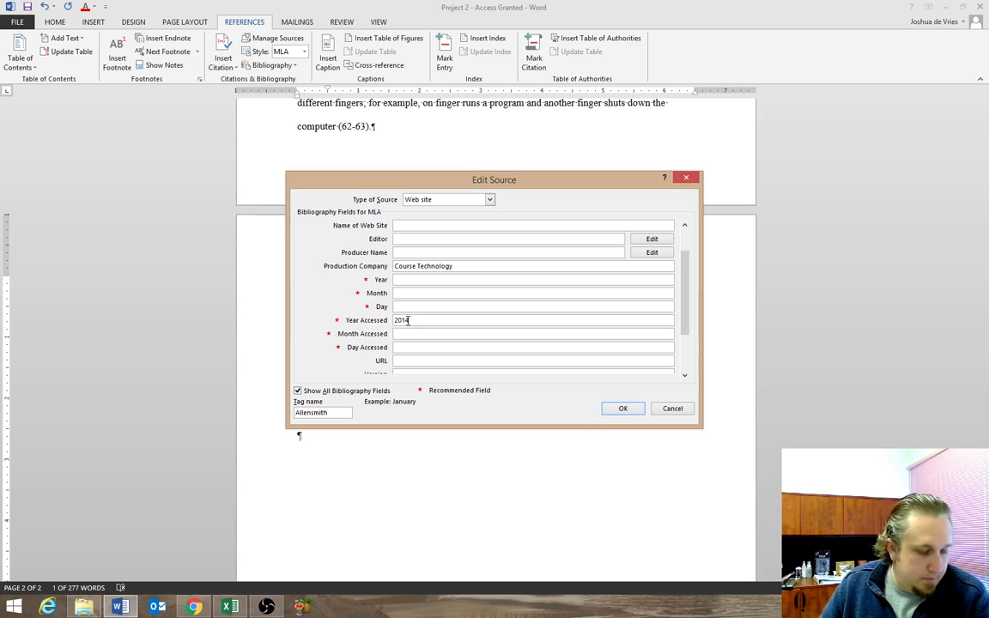
{"action": "type", "text": "Sept"}
{"action": "key", "text": "Tab"}
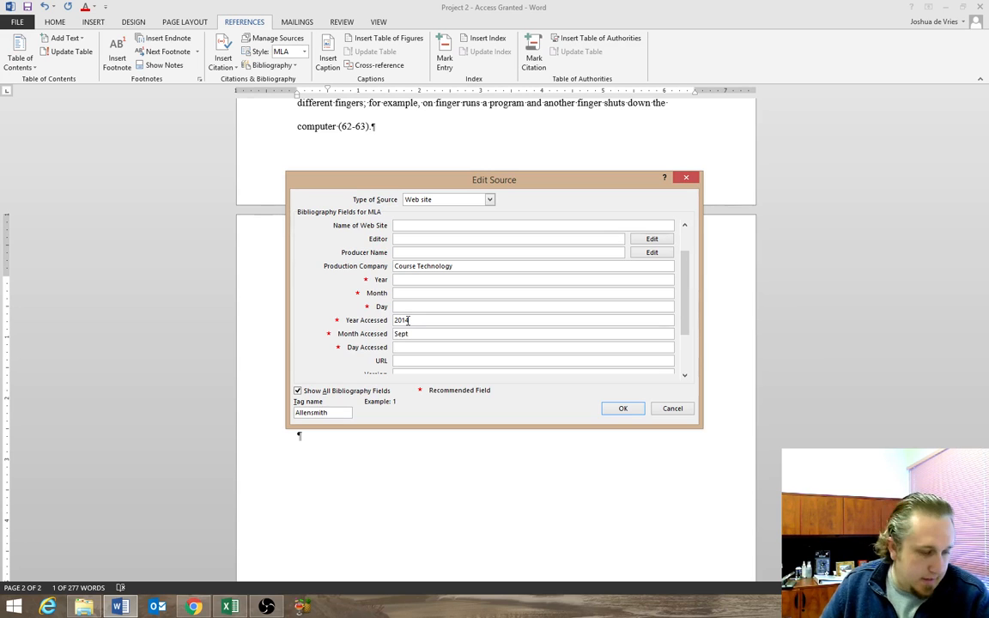
{"action": "type", "text": "16"}
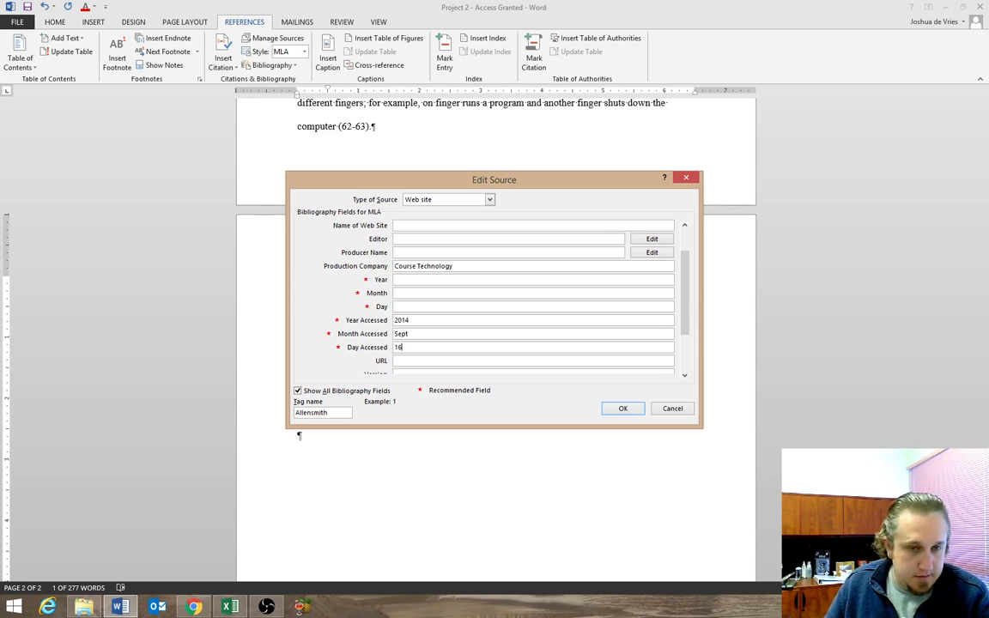
Set the source's medium to Web and save the edited source.
{"action": "left_click", "coordinate": [684, 375]}
{"action": "left_click", "coordinate": [684, 375]}
{"action": "left_click", "coordinate": [683, 375]}
{"action": "left_click", "coordinate": [684, 375]}
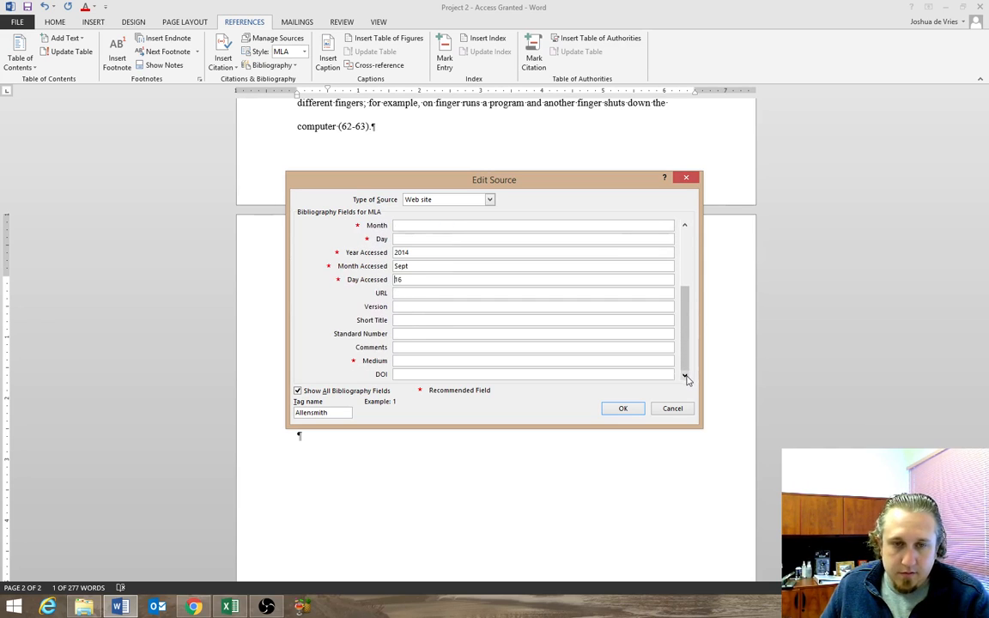
{"action": "left_click", "coordinate": [464, 360]}
{"action": "type", "text": "Web"}
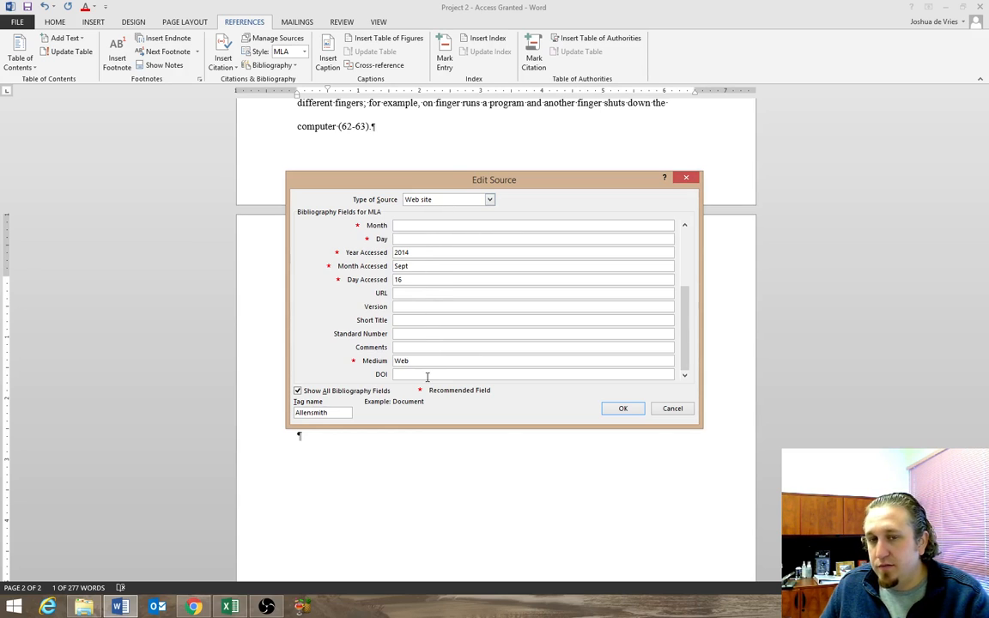
{"action": "left_click_drag", "start_coordinate": [689, 335], "coordinate": [685, 363]}
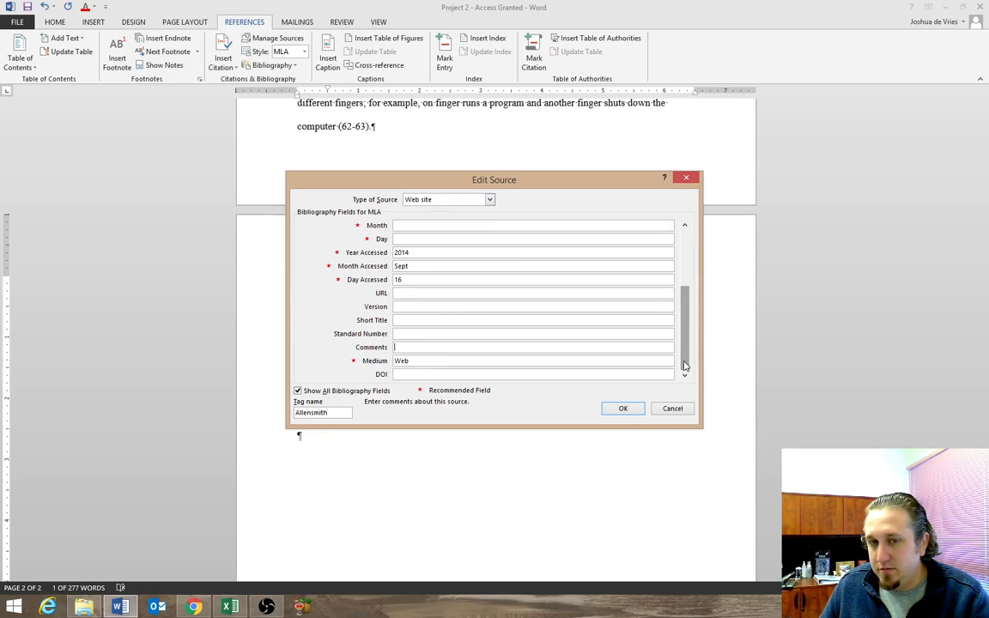
{"action": "left_click", "coordinate": [624, 410]}
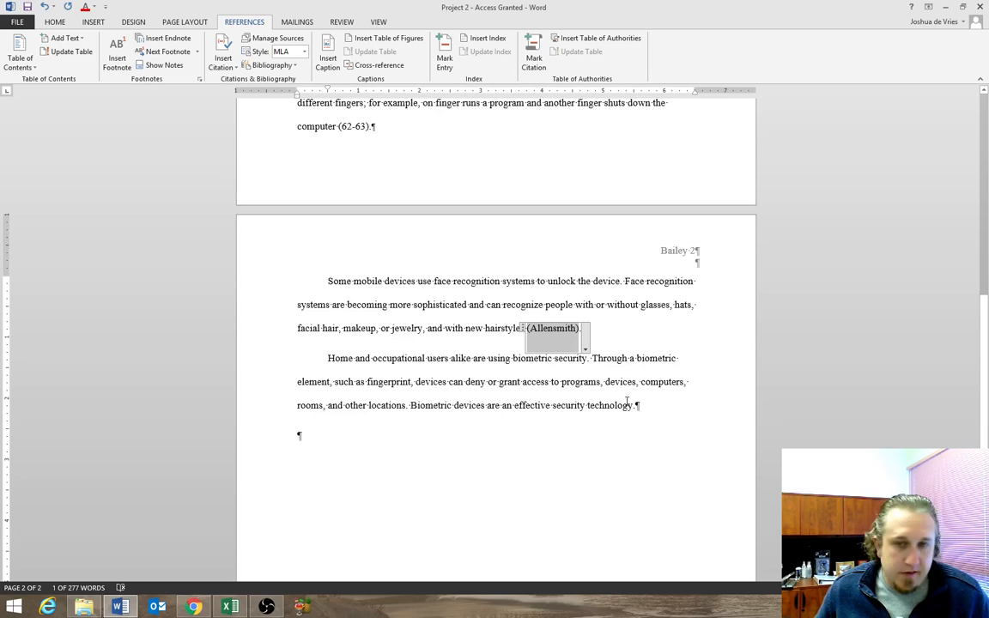
Add an empty paragraph after the closing paragraph that ends with "effective security technology.".
{"action": "mouse_move", "coordinate": [640, 405]}
{"action": "left_mouse_down"}
{"action": "mouse_move", "coordinate": [308, 360]}
{"action": "mouse_move", "coordinate": [601, 413]}
{"action": "mouse_move", "coordinate": [649, 410]}
{"action": "left_mouse_up"}
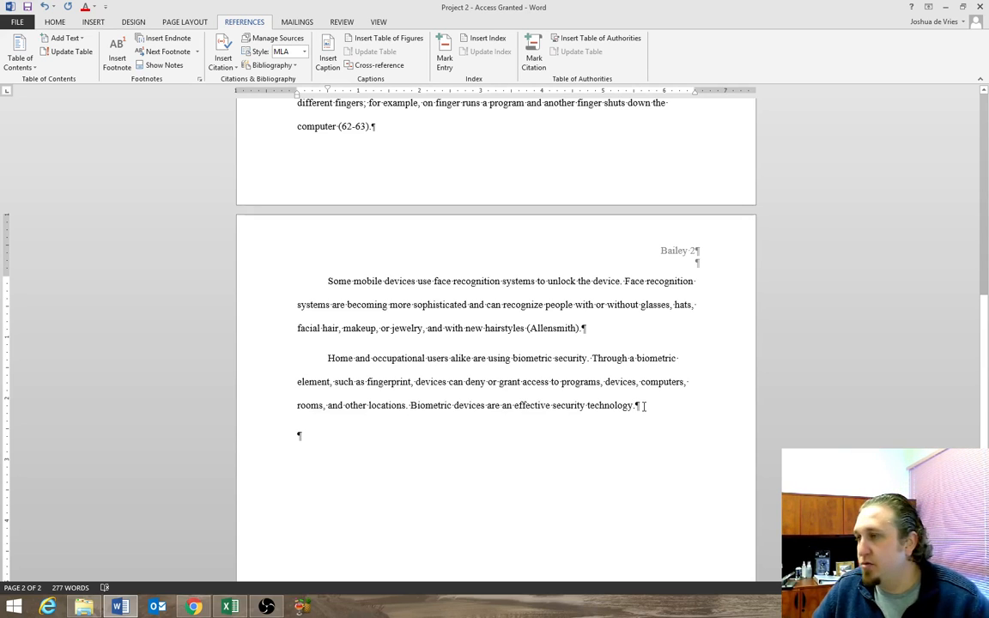
{"action": "key", "text": "Return"}
{"action": "key", "text": "BackSpace"}
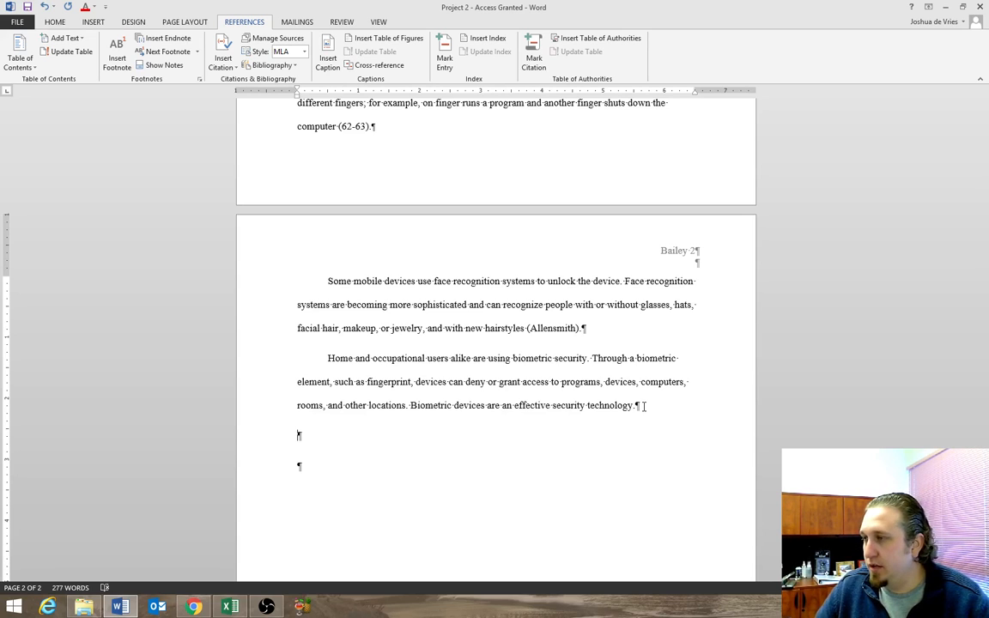
Try a page break at the new empty paragraph, and delete it.
{"action": "key", "text": "ctrl+Return"}
{"action": "key", "text": "Up"}
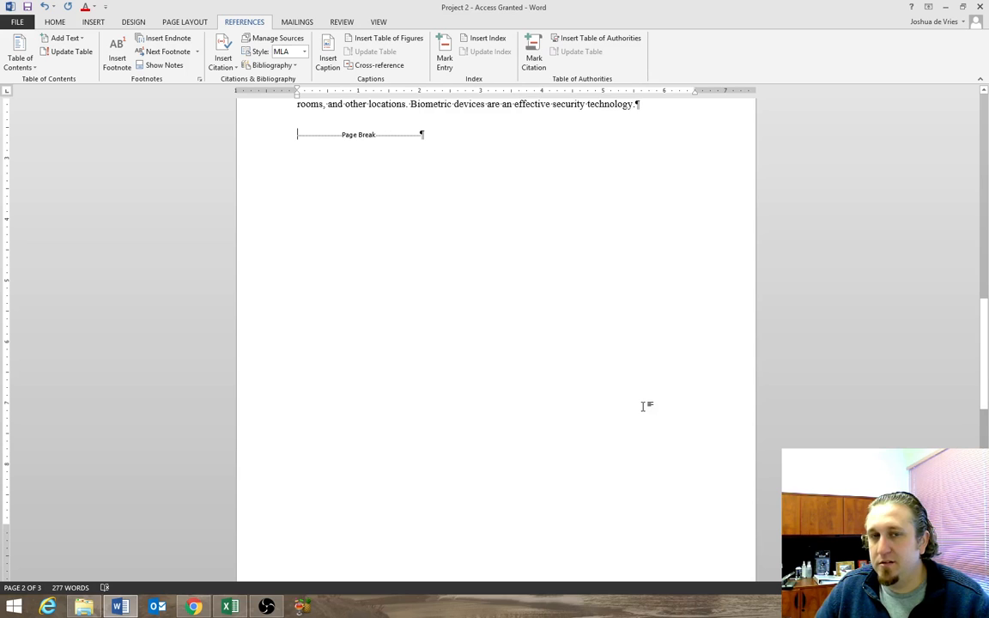
{"action": "key", "text": "Down"}
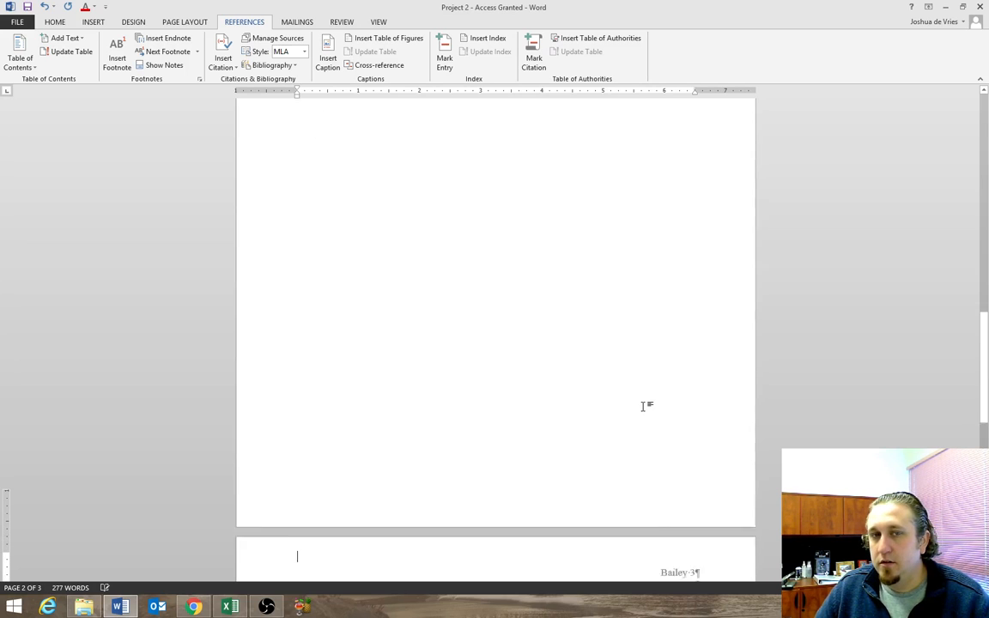
{"action": "key", "text": "BackSpace"}
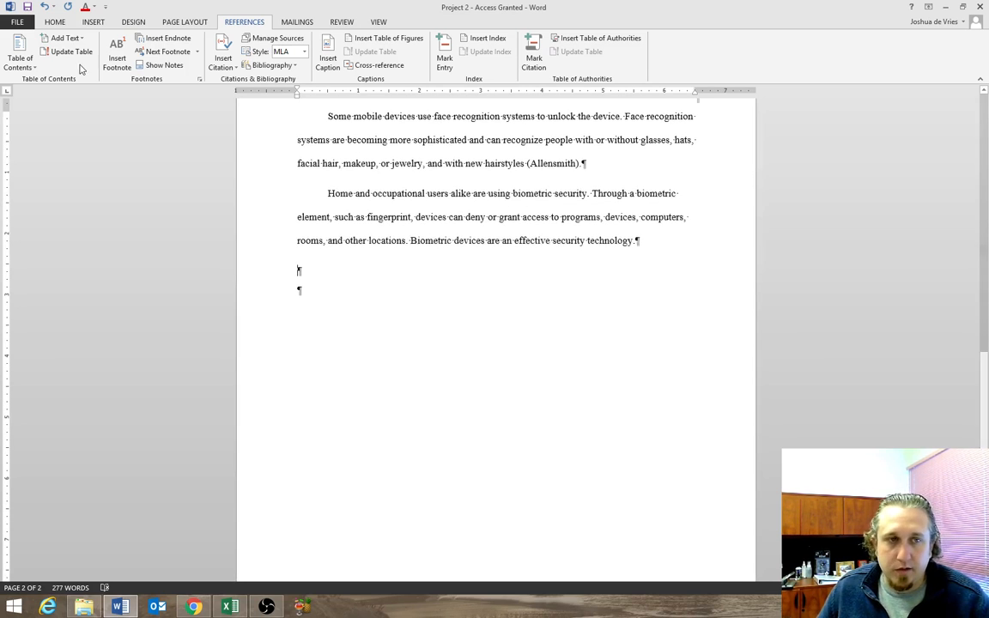
Insert a page break at the empty paragraph below the closing paragraph to start page 3.
{"action": "left_click", "coordinate": [56, 23]}
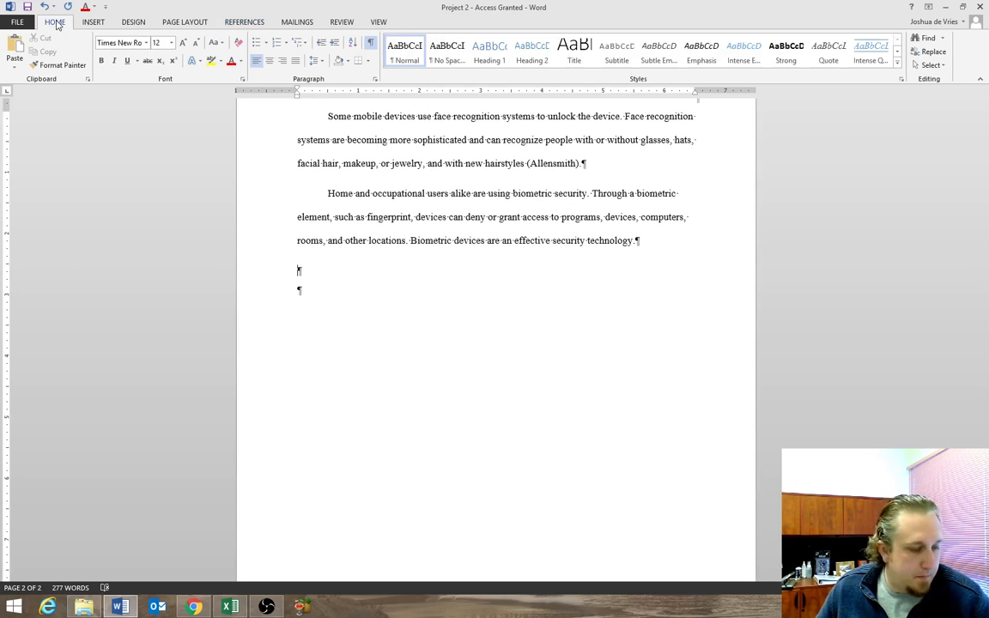
{"action": "left_click", "coordinate": [98, 25]}
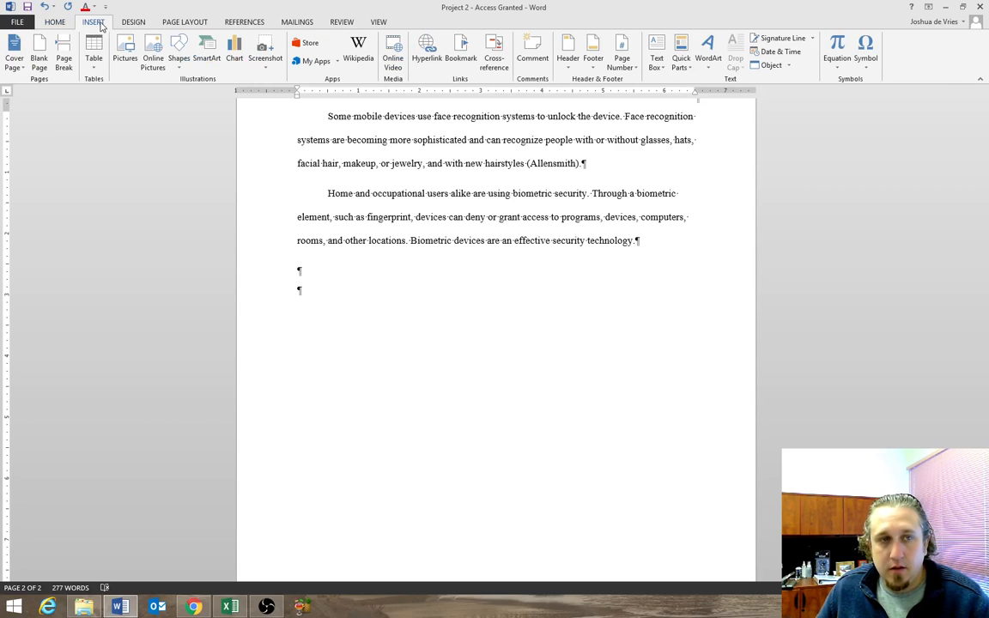
{"action": "left_click", "coordinate": [65, 60]}
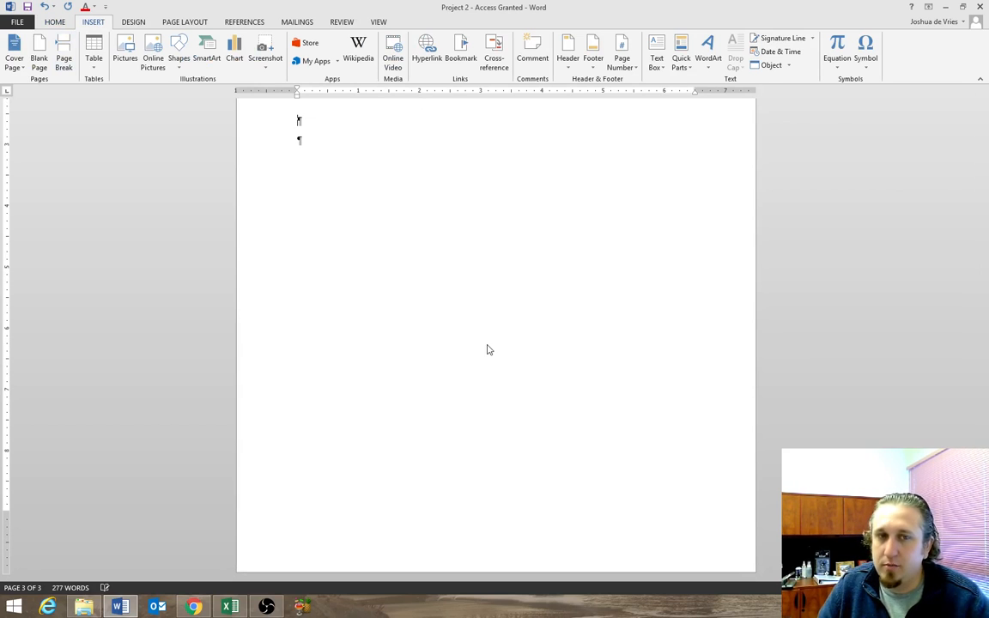
Undo and reinsert the page break below the closing paragraph, and enter "Works Cited" as the heading on page 3.
{"action": "key", "text": "ctrl+z"}
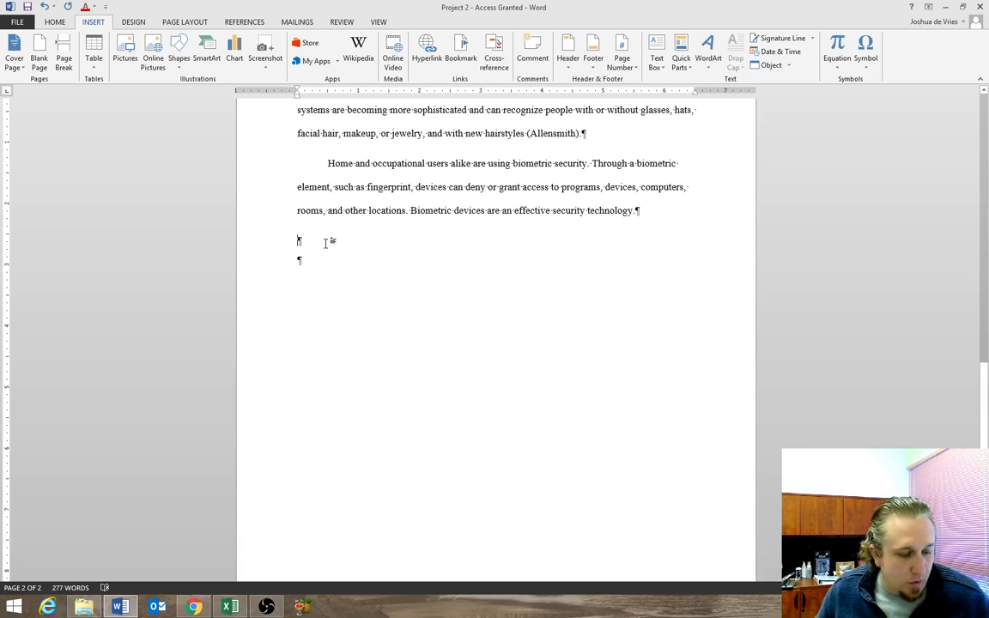
{"action": "key", "text": "ctrl+Return"}
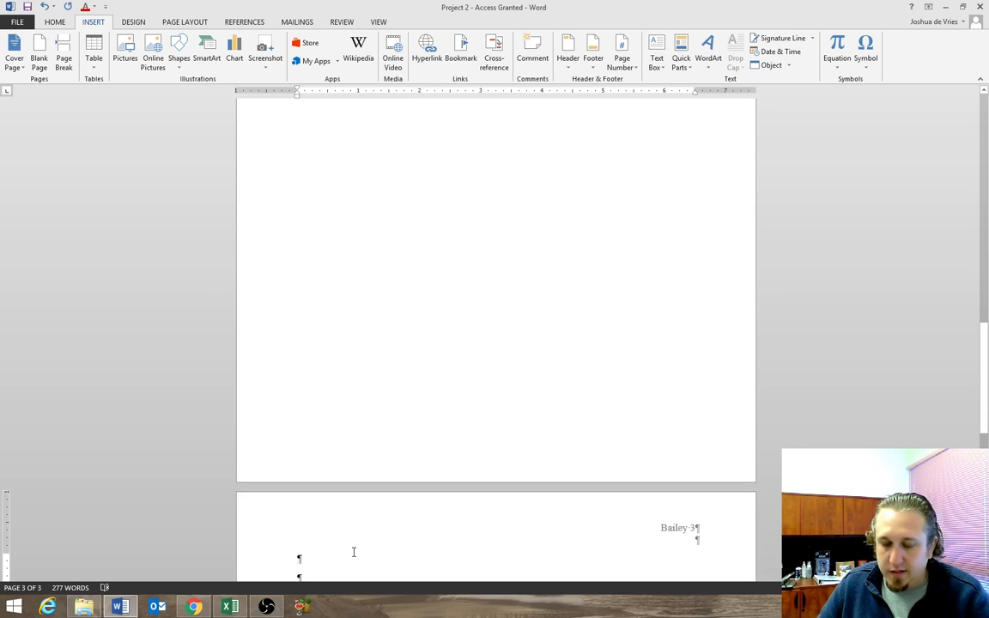
{"action": "type", "text": "Works Cited"}
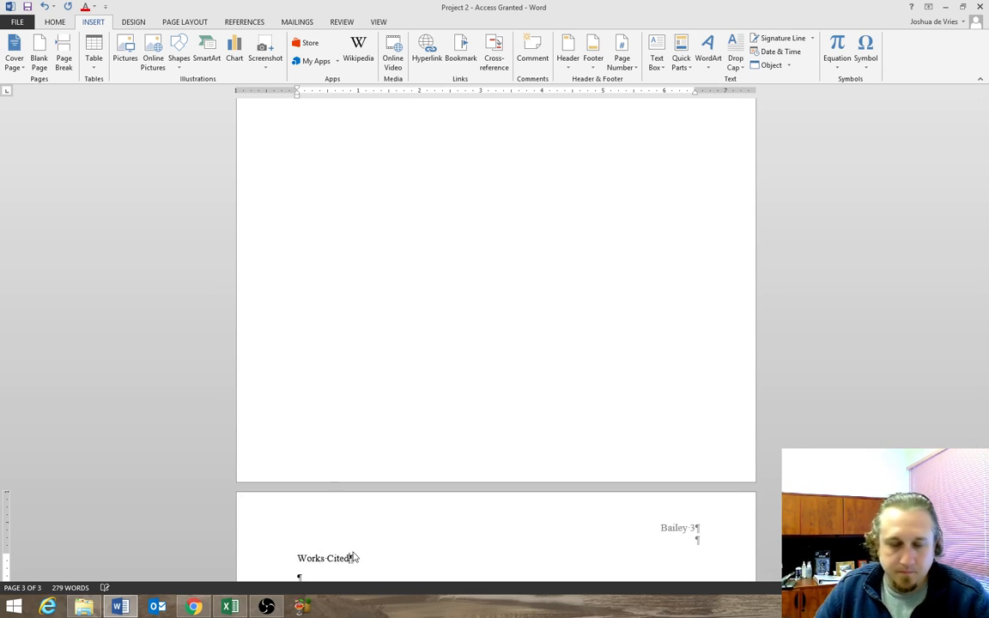
Center the "Works Cited" heading on page 3.
{"action": "left_click", "coordinate": [299, 574]}
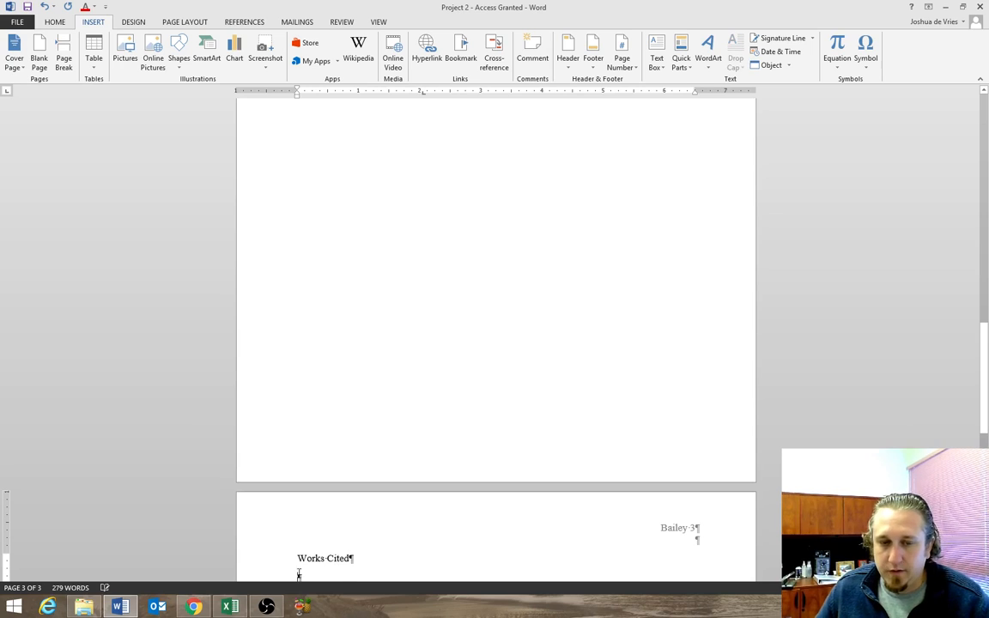
{"action": "left_click", "coordinate": [297, 559]}
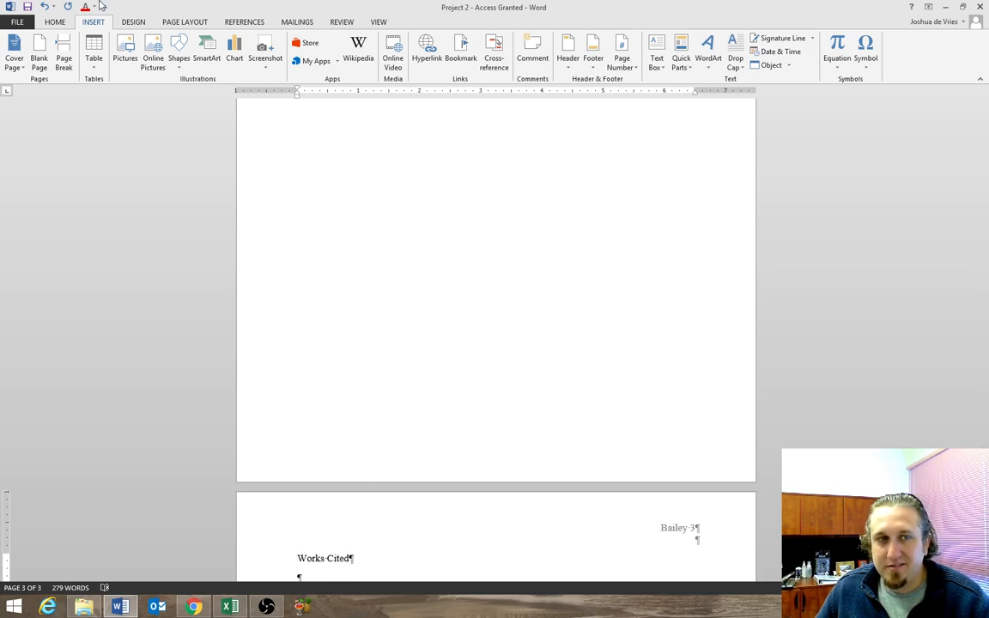
{"action": "left_click", "coordinate": [55, 22]}
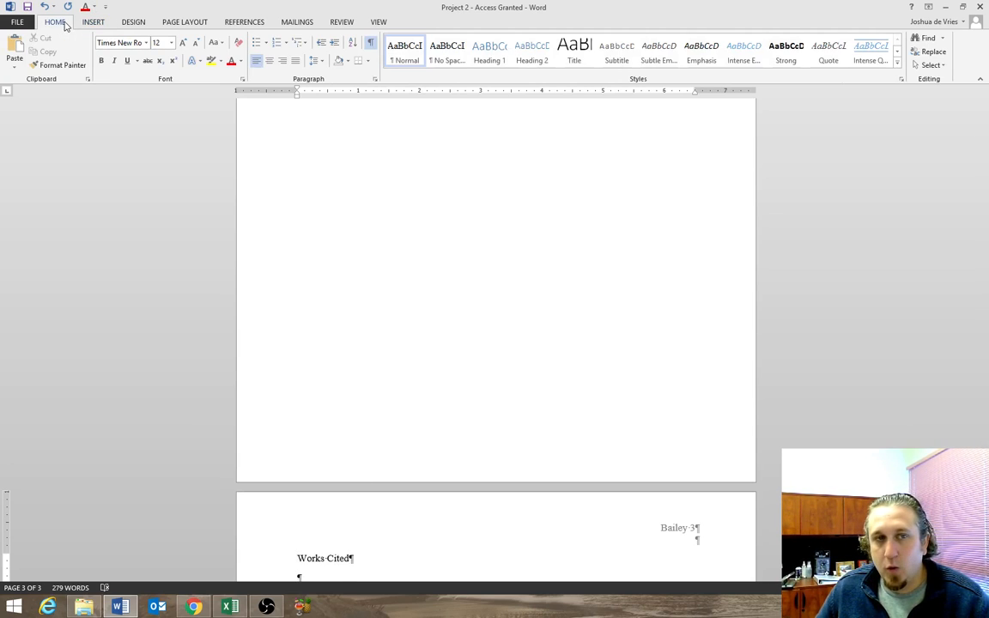
{"action": "left_click", "coordinate": [269, 62]}
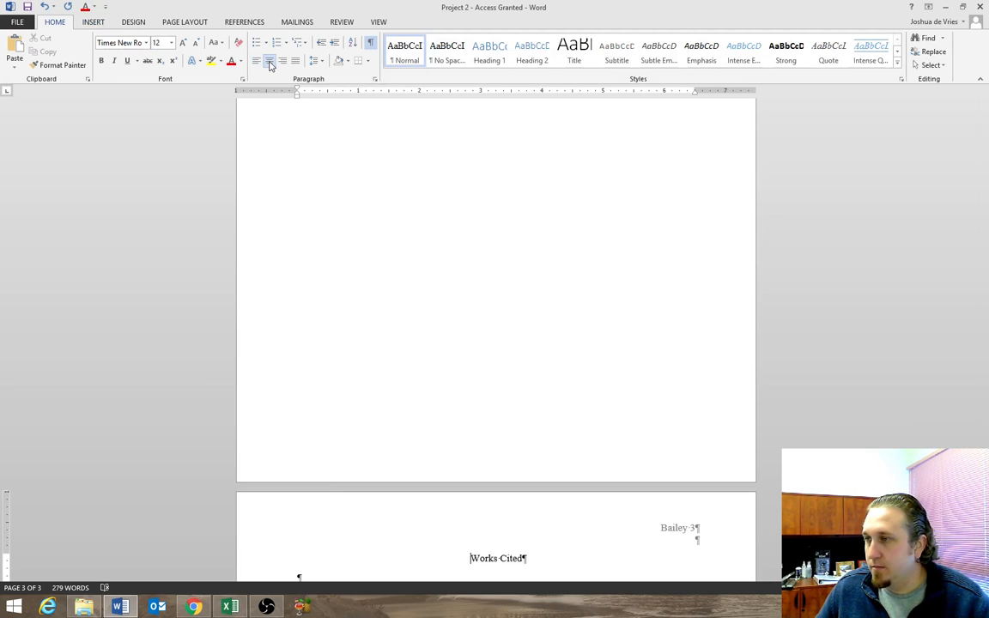
Add a left-aligned empty paragraph directly below the centered "Works Cited" heading.
{"action": "left_click", "coordinate": [528, 558]}
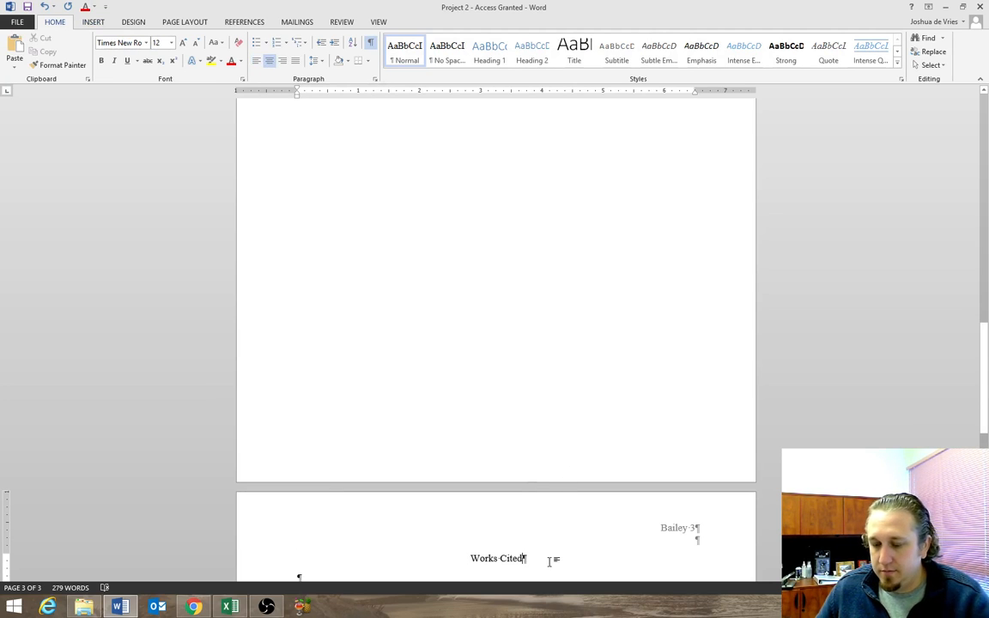
{"action": "key", "text": "Return"}
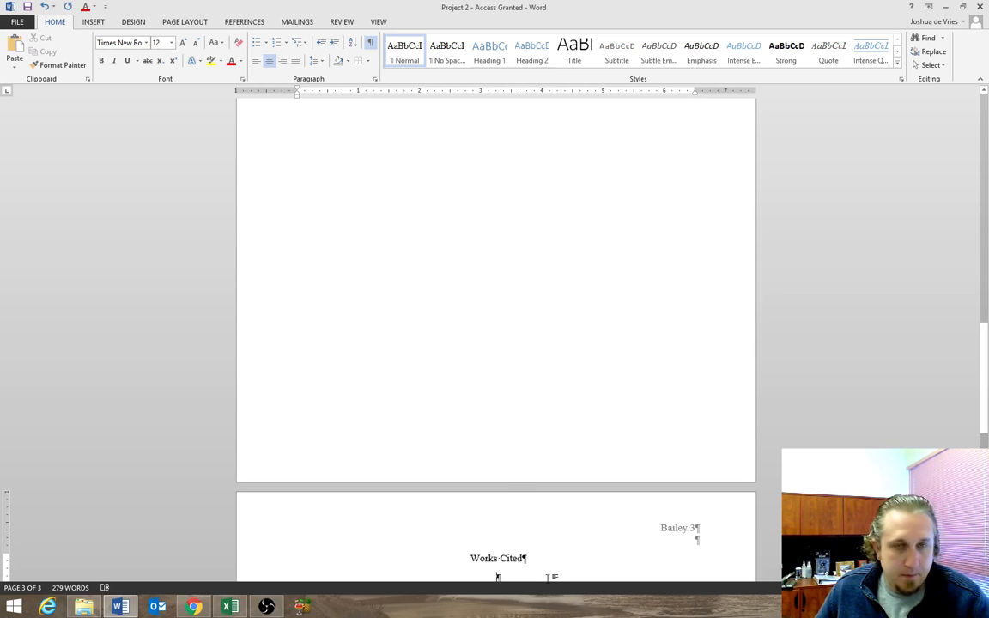
{"action": "left_click", "coordinate": [256, 63]}
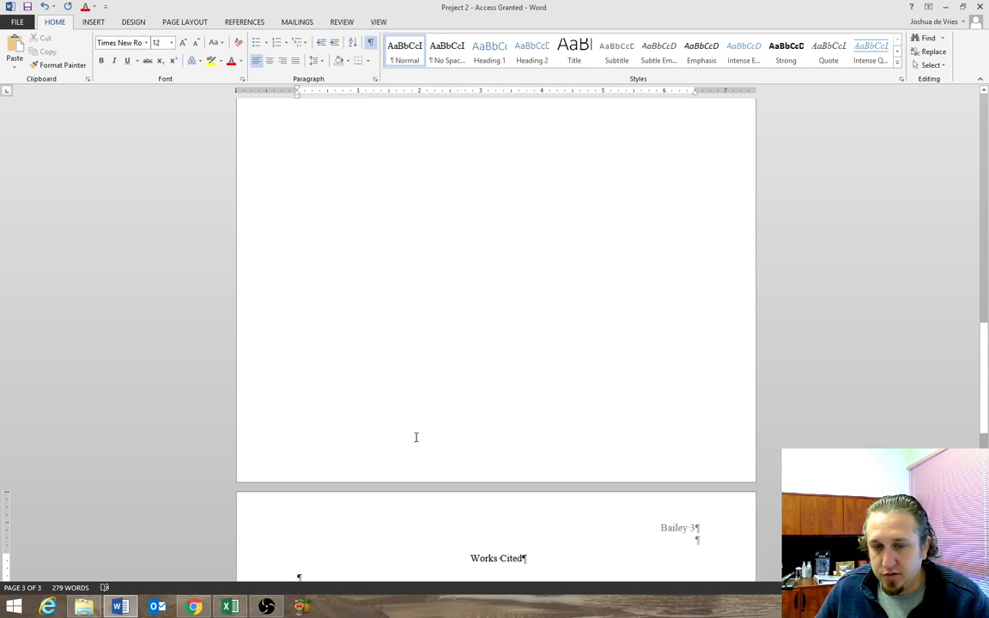
Insert the built-in Works Cited bibliography at the empty paragraph below the heading.
{"action": "scroll", "coordinate": [319, 531], "scroll_direction": "down", "scroll_amount": 2}
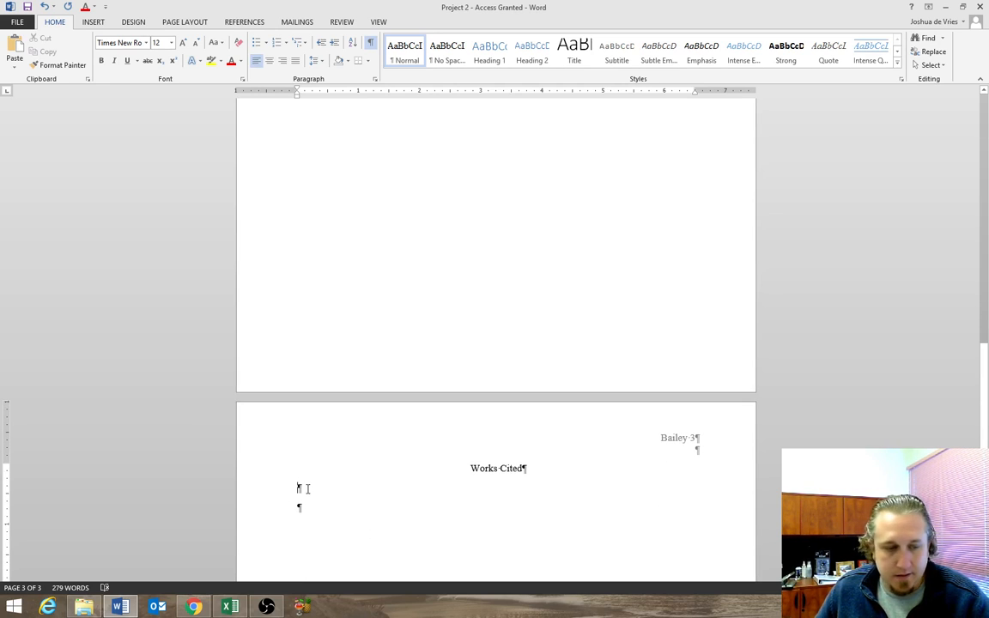
{"action": "left_click", "coordinate": [311, 489]}
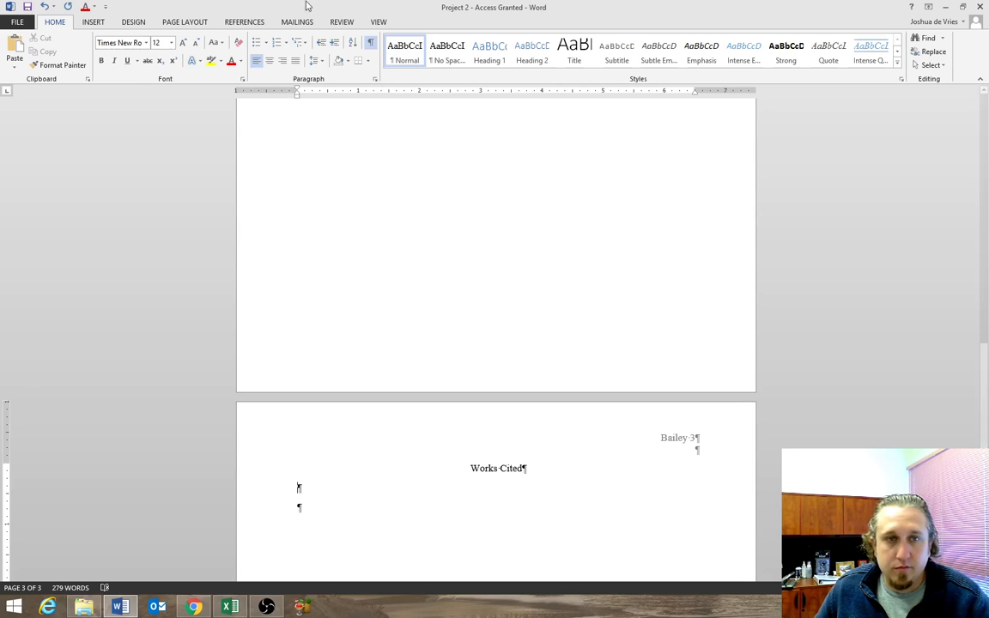
{"action": "left_click", "coordinate": [245, 23]}
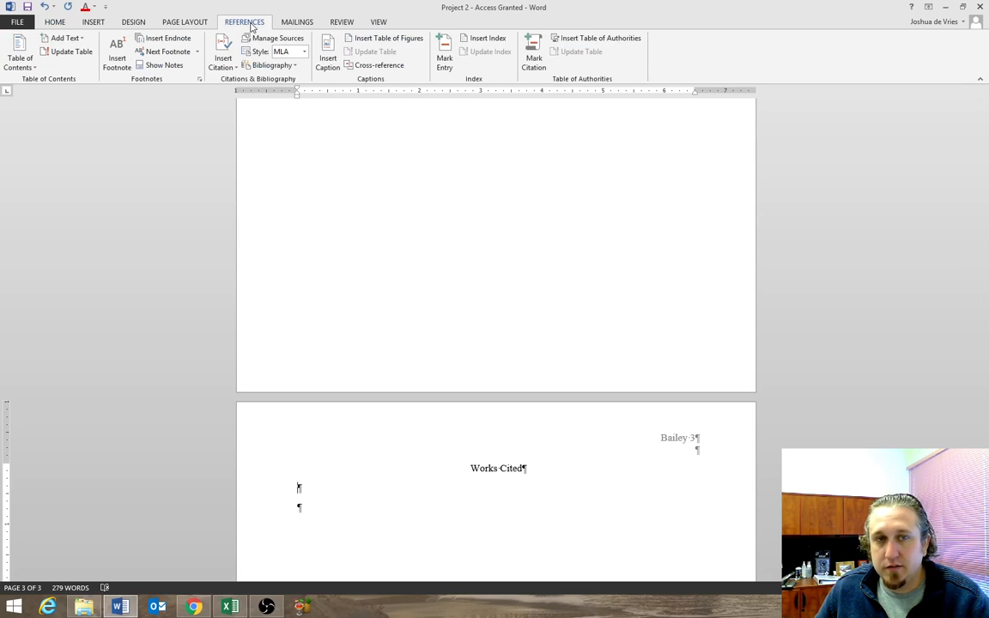
{"action": "left_click", "coordinate": [272, 66]}
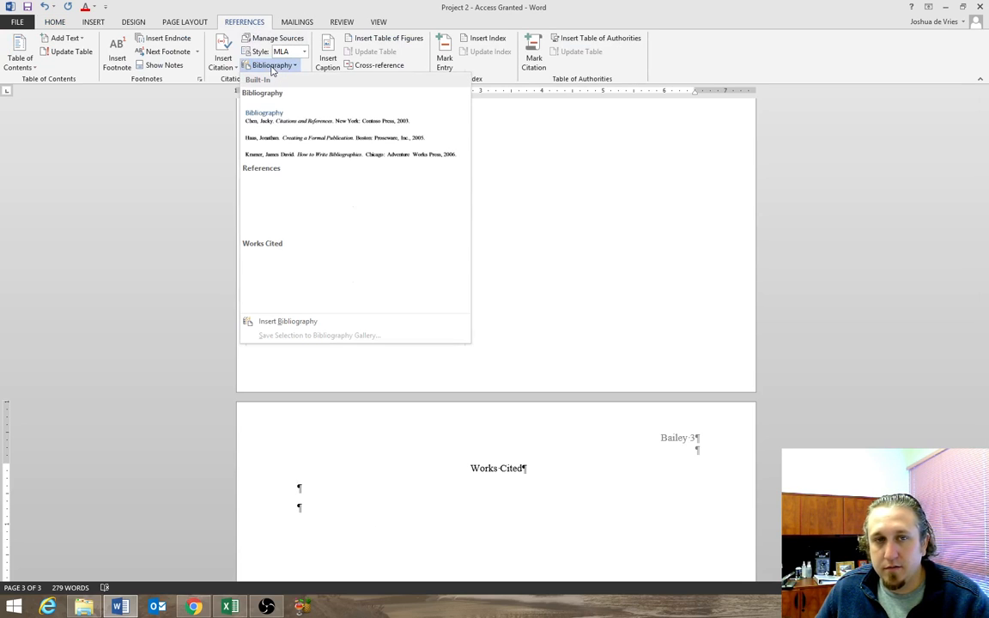
{"action": "left_click", "coordinate": [284, 287]}
{"action": "scroll", "coordinate": [412, 263], "scroll_direction": "up", "scroll_amount": 6}
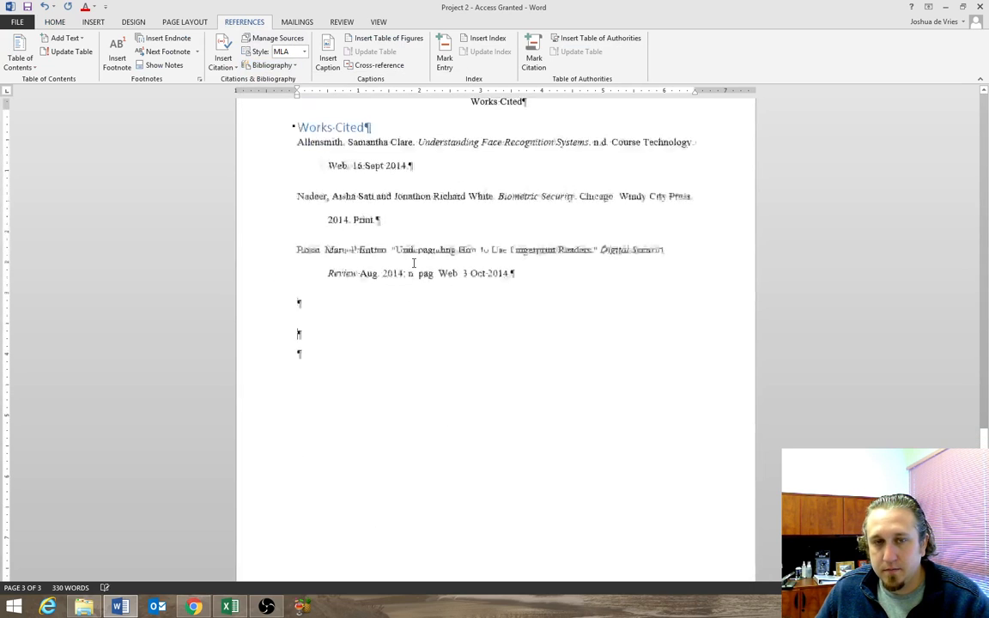
Delete the text of the duplicate blue "Works Cited" heading inside the inserted bibliography.
{"action": "left_click", "coordinate": [380, 261]}
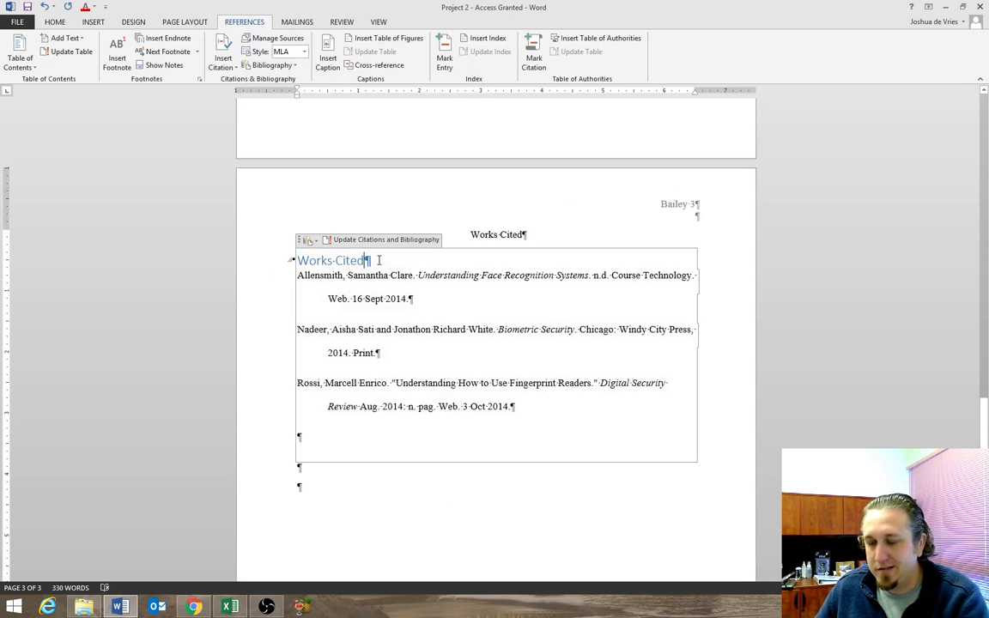
{"action": "key", "text": "BackSpace"}
{"action": "key", "text": "BackSpace"}
{"action": "key", "text": "BackSpace"}
{"action": "key", "text": "BackSpace"}
{"action": "key", "text": "BackSpace"}
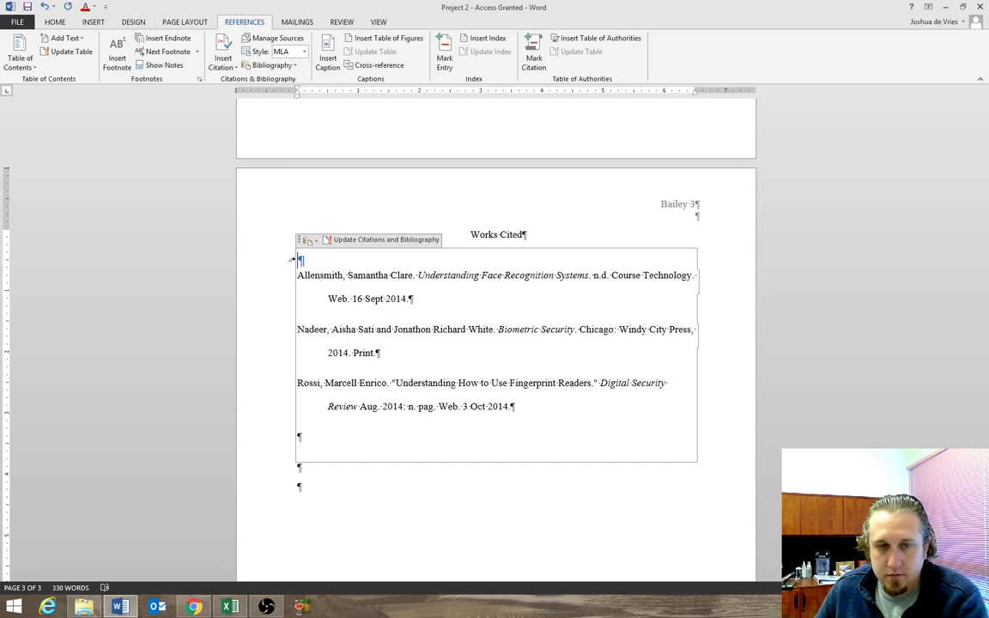
{"action": "left_click", "coordinate": [275, 300]}
{"action": "left_click", "coordinate": [563, 495]}
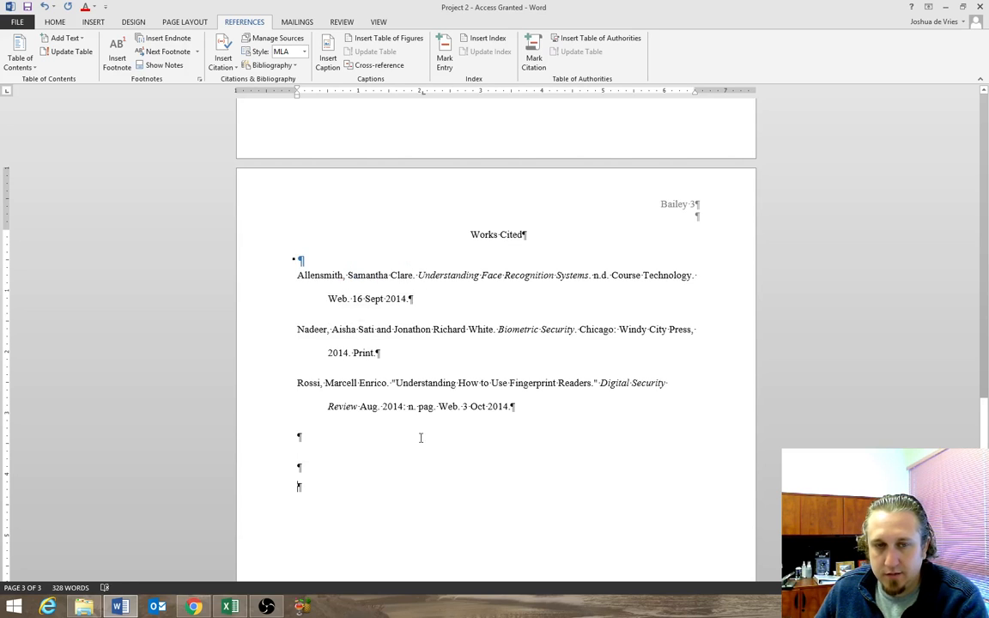
Try to delete the blank heading paragraph above the first bibliography entry, and undo the deletion.
{"action": "left_click", "coordinate": [296, 258]}
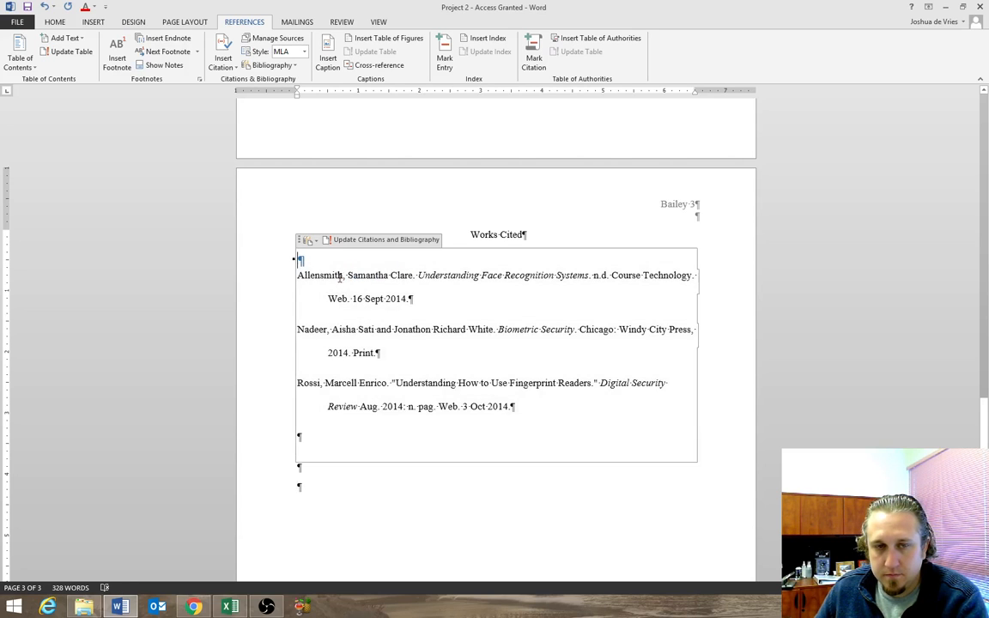
{"action": "left_click", "coordinate": [476, 557]}
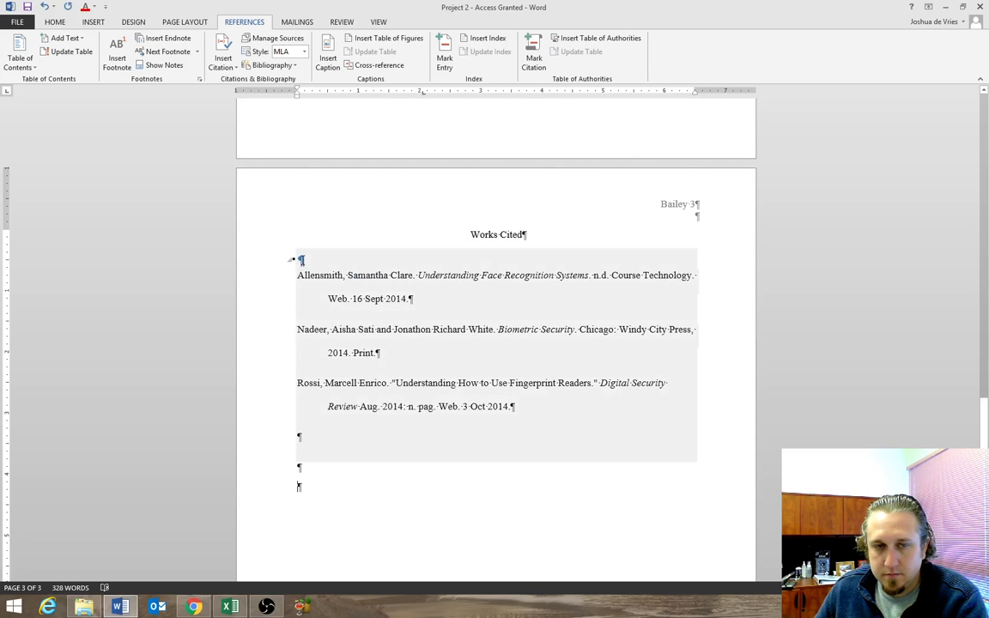
{"action": "left_click", "coordinate": [302, 259]}
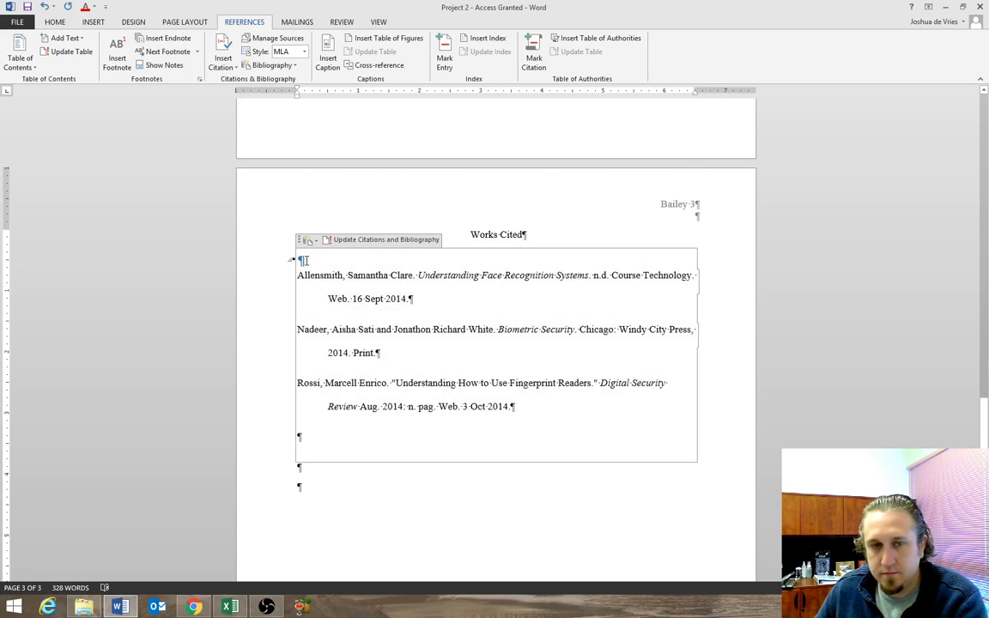
{"action": "key", "text": "Delete"}
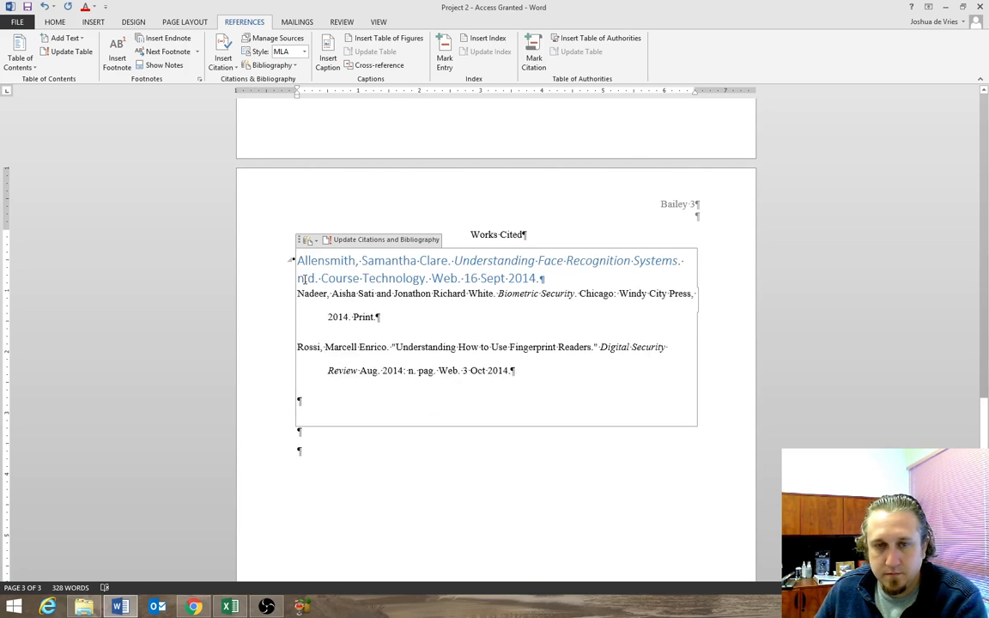
{"action": "left_click", "coordinate": [40, 7]}
{"action": "left_click", "coordinate": [412, 487]}
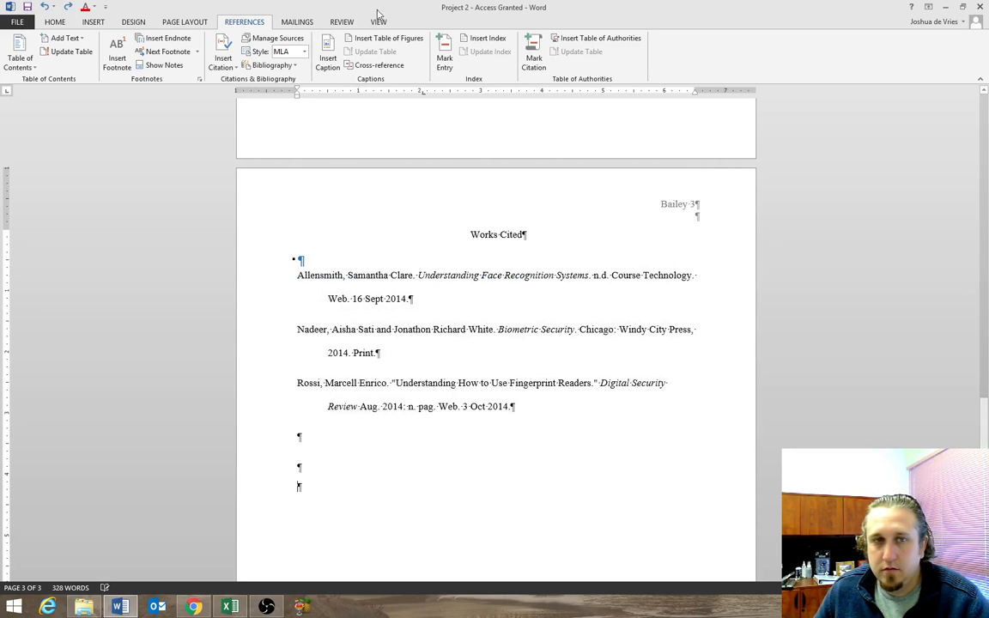
Hide the formatting marks to check how the Works Cited page looks, and show them again.
{"action": "left_click", "coordinate": [54, 22]}
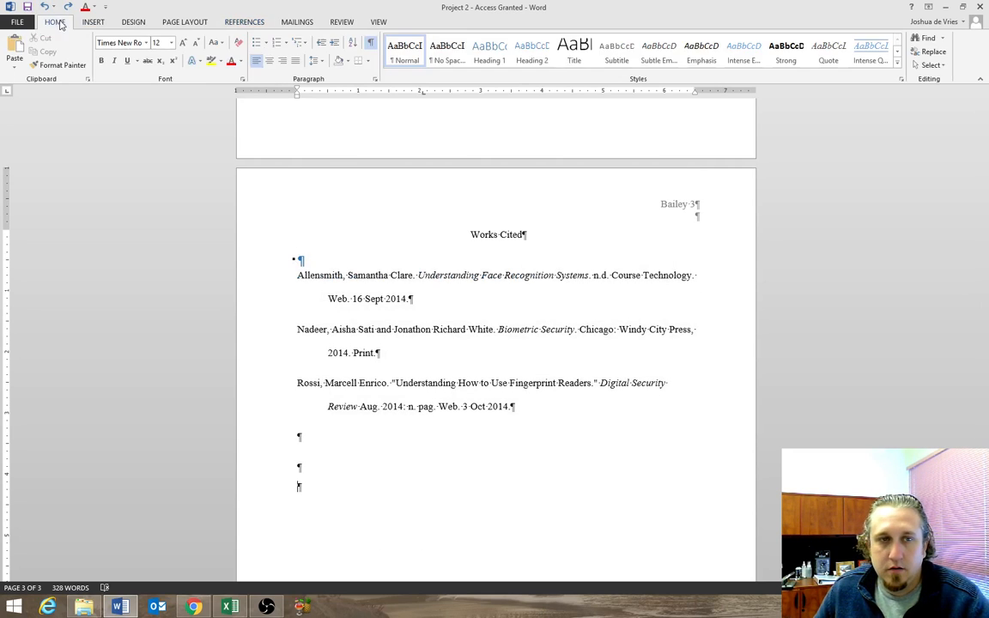
{"action": "left_click", "coordinate": [370, 43]}
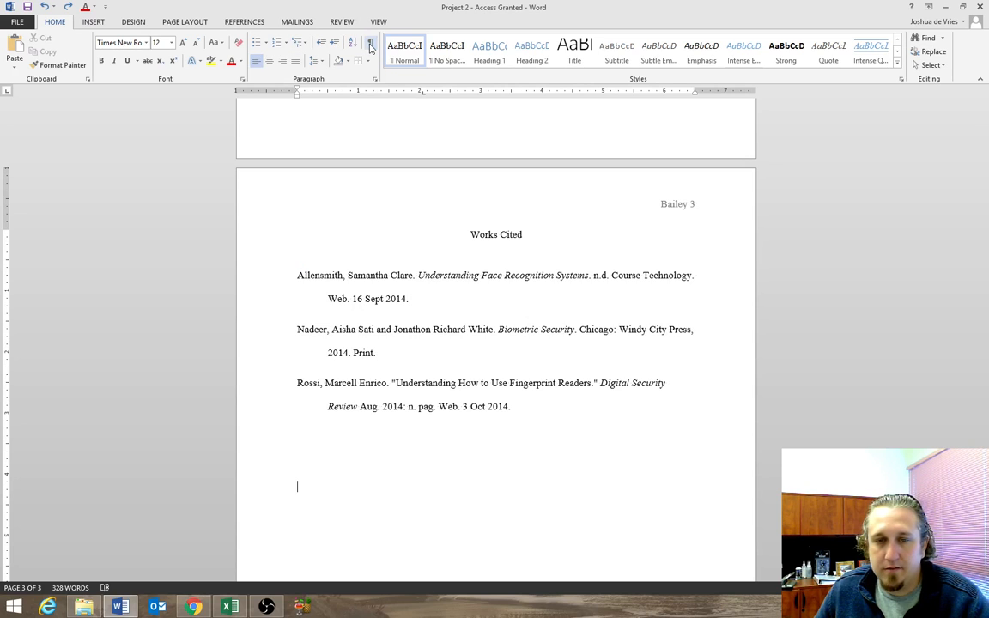
{"action": "left_click", "coordinate": [370, 45]}
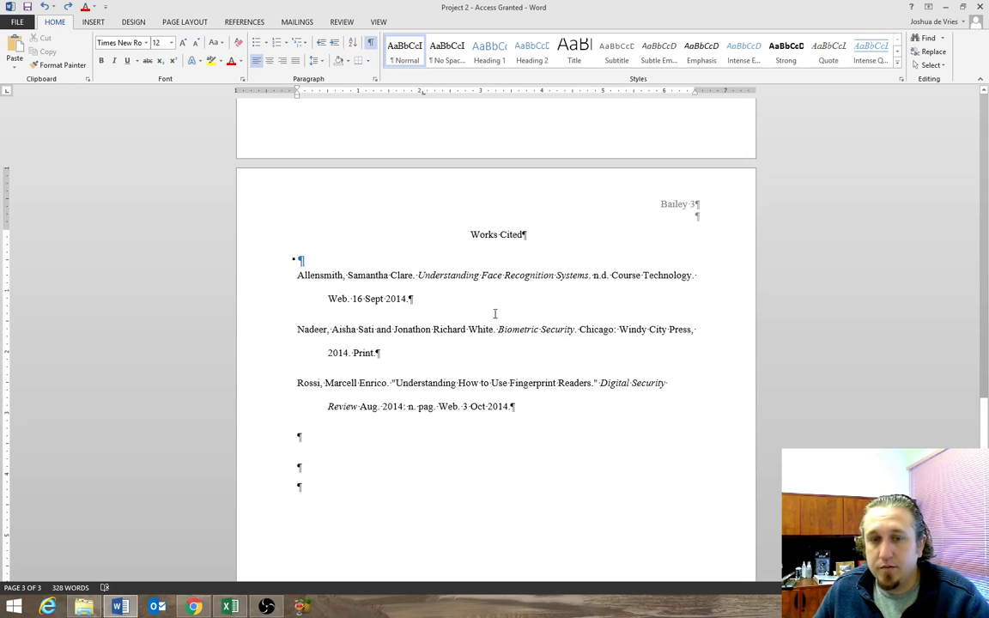
Open the citation and bibliography commands.
{"action": "left_click", "coordinate": [242, 21]}
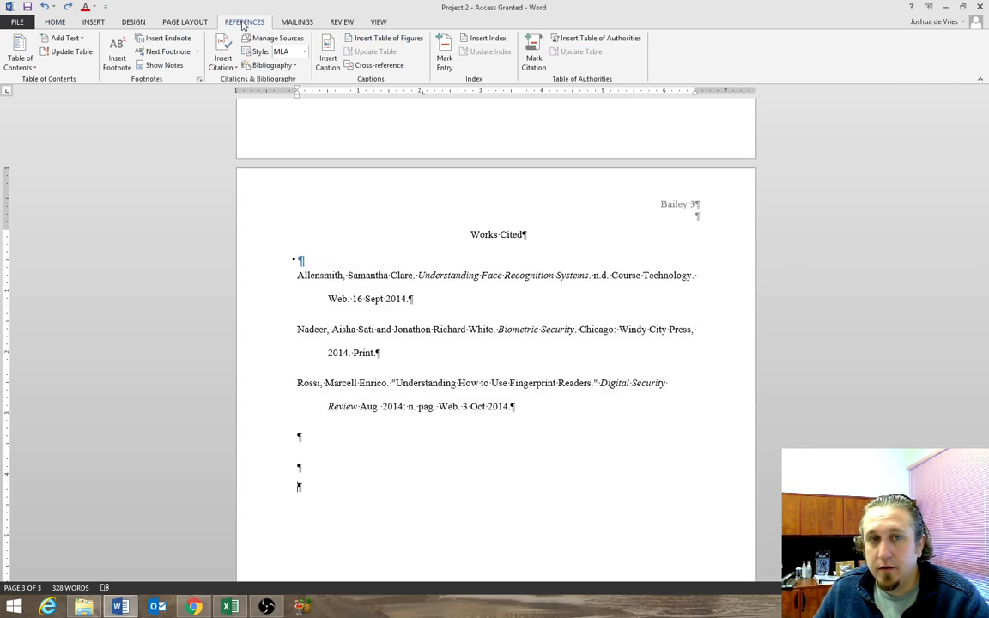
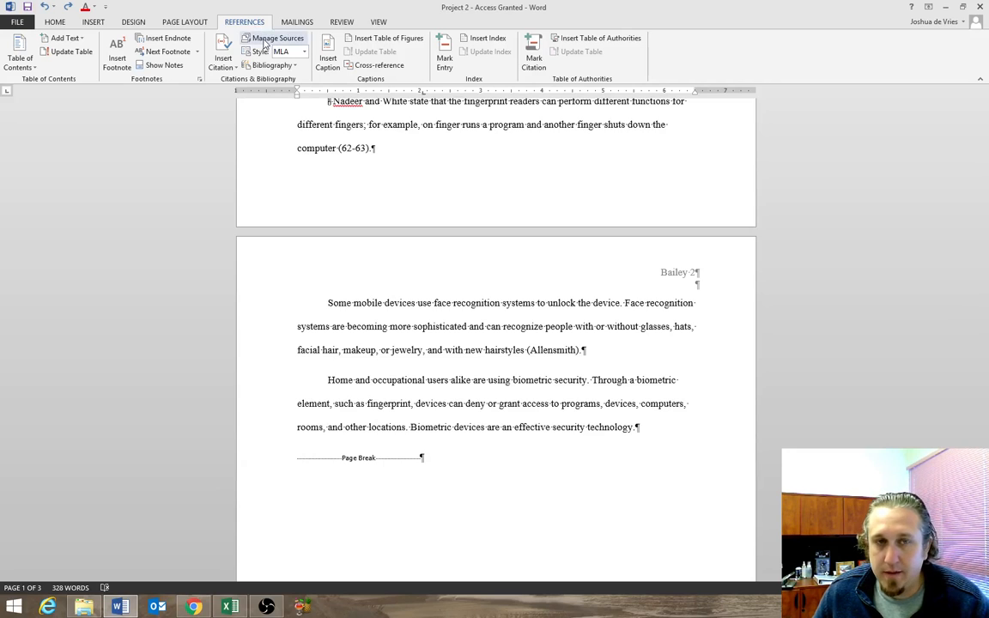
Retitle the Digital Security Review article source as "How to Use Fingerprint Readers" and update both the master and current lists.
{"action": "left_click", "coordinate": [270, 39]}
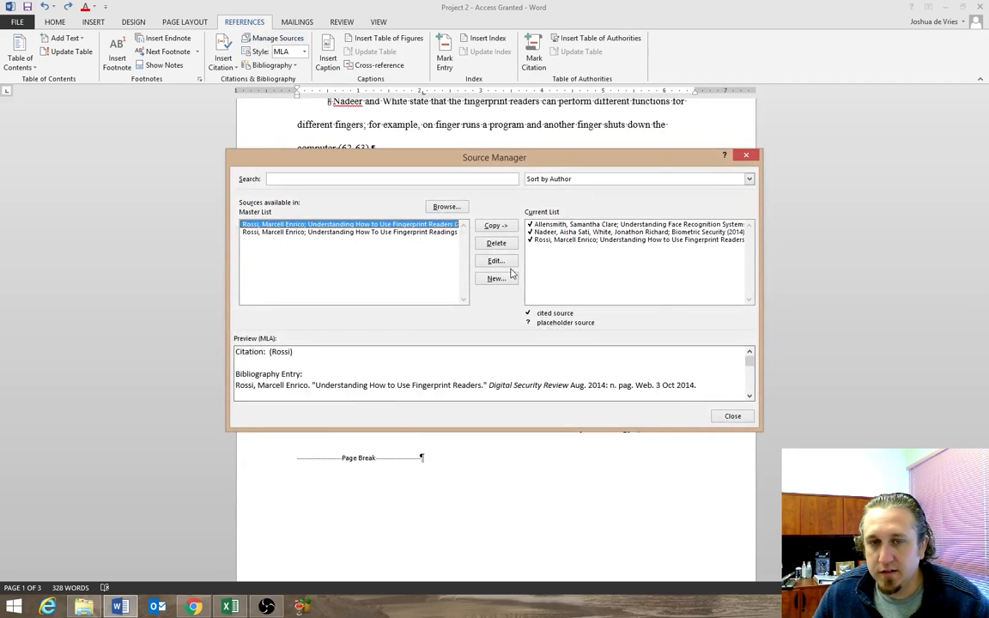
{"action": "left_click", "coordinate": [557, 241]}
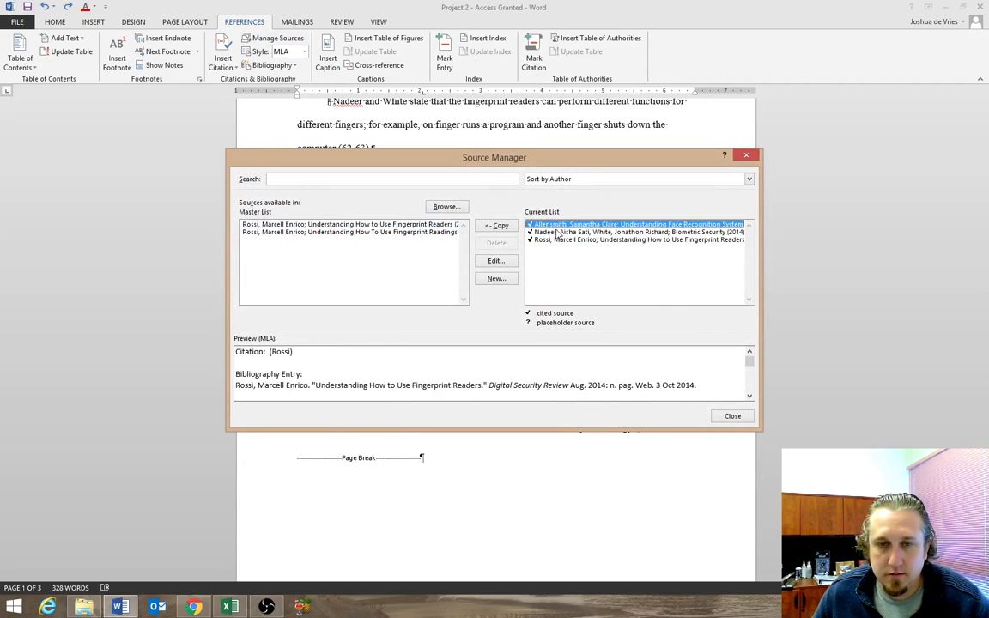
{"action": "left_click", "coordinate": [556, 232]}
{"action": "left_click", "coordinate": [557, 225]}
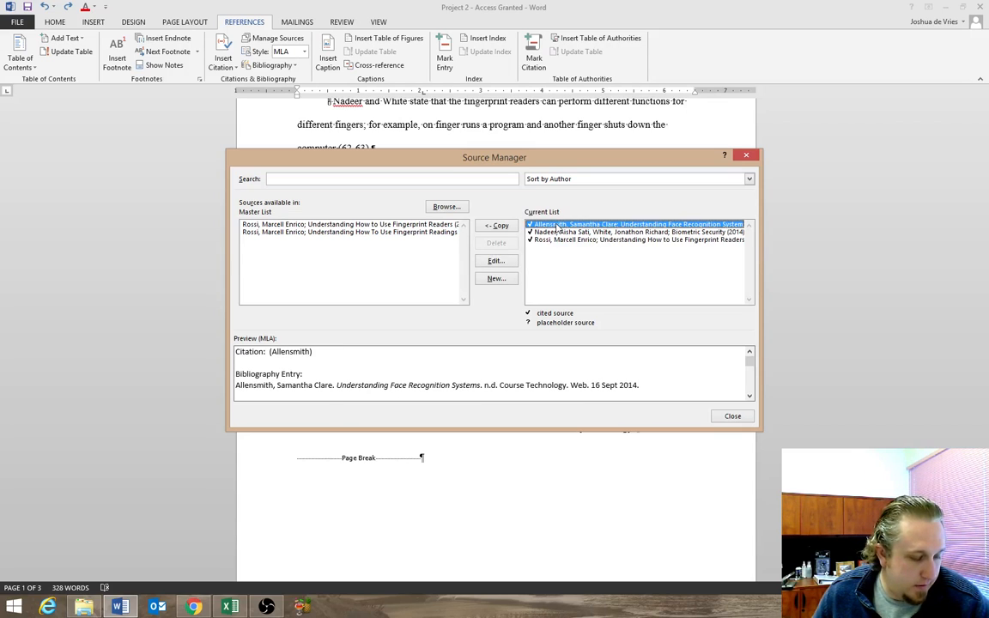
{"action": "left_click", "coordinate": [565, 241]}
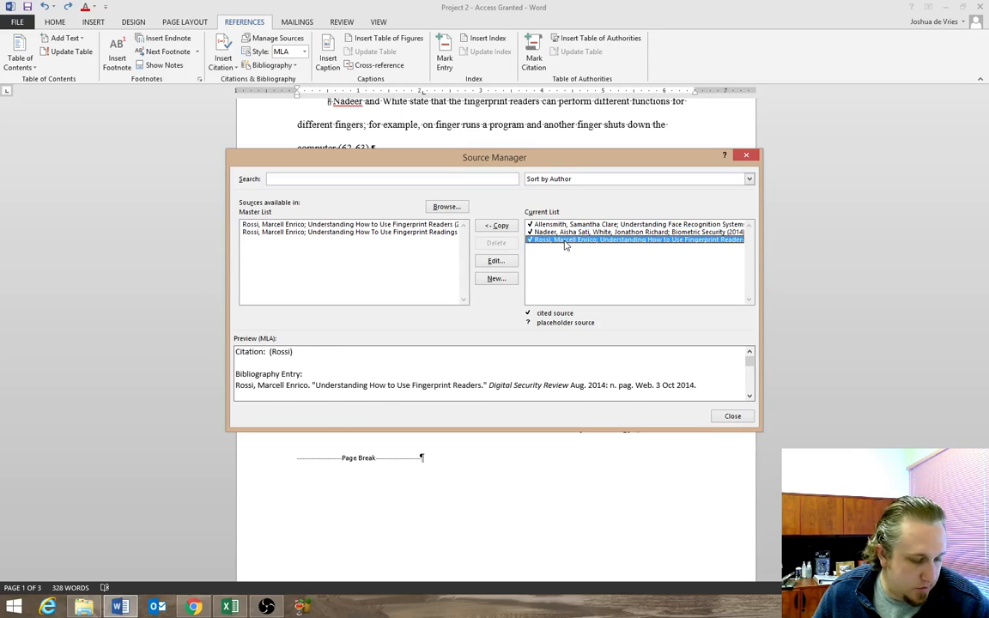
{"action": "left_click", "coordinate": [495, 260]}
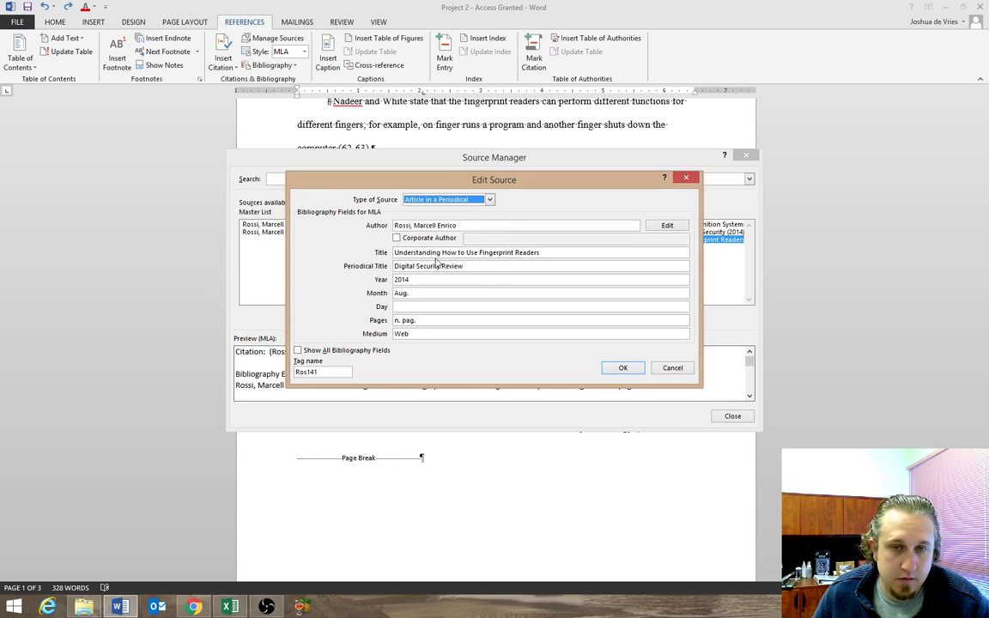
{"action": "left_click_drag", "start_coordinate": [440, 254], "coordinate": [377, 254]}
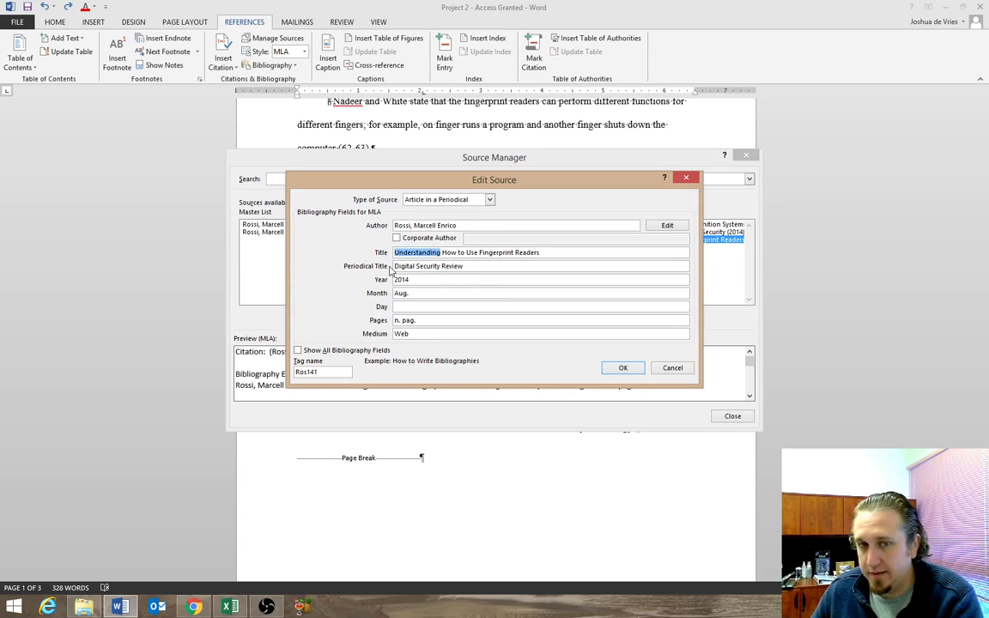
{"action": "key", "text": "Delete"}
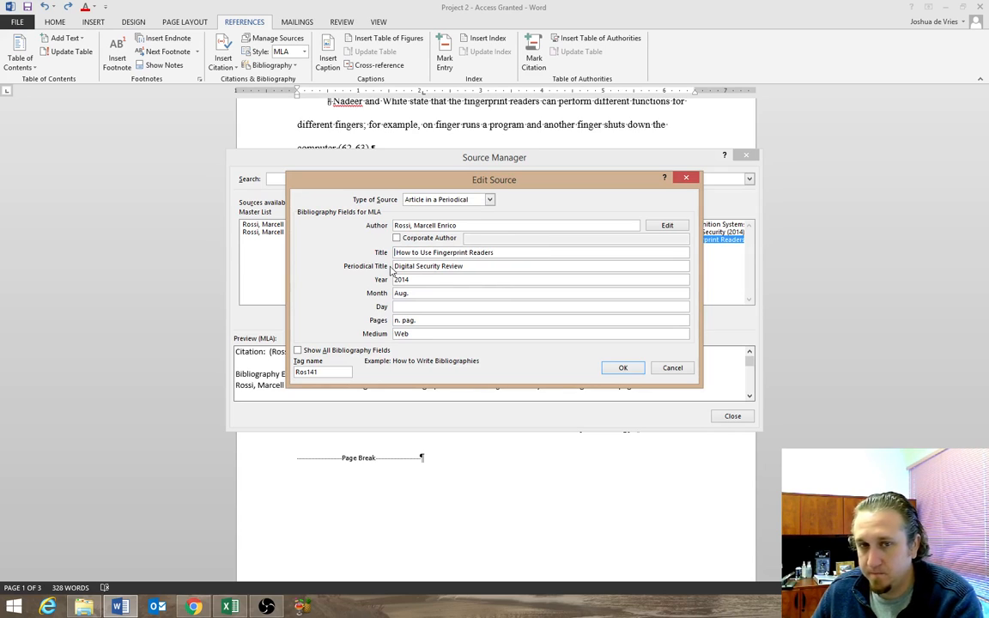
{"action": "left_click", "coordinate": [618, 369]}
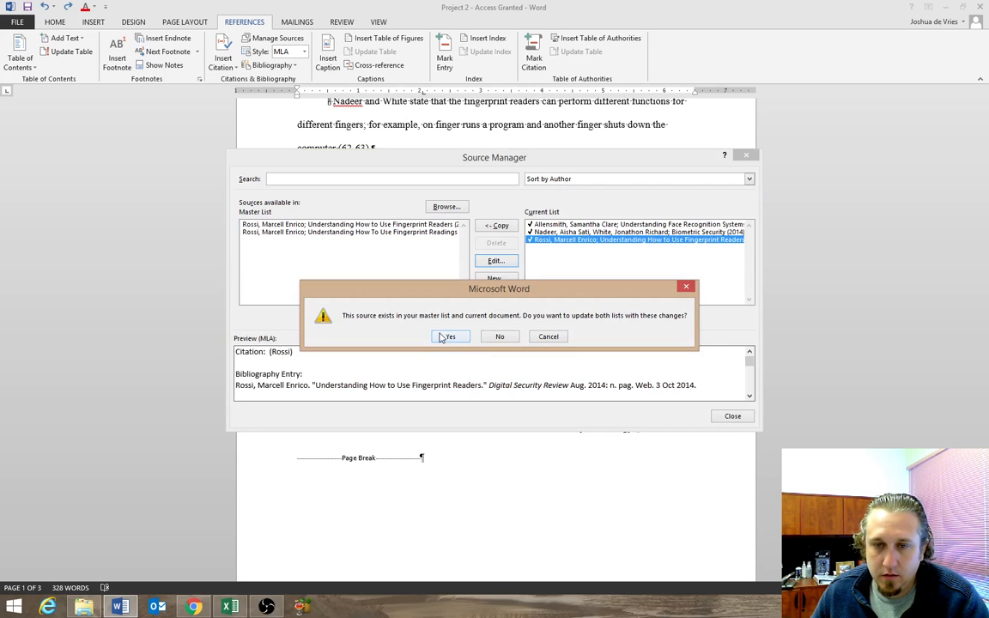
{"action": "left_click", "coordinate": [445, 336]}
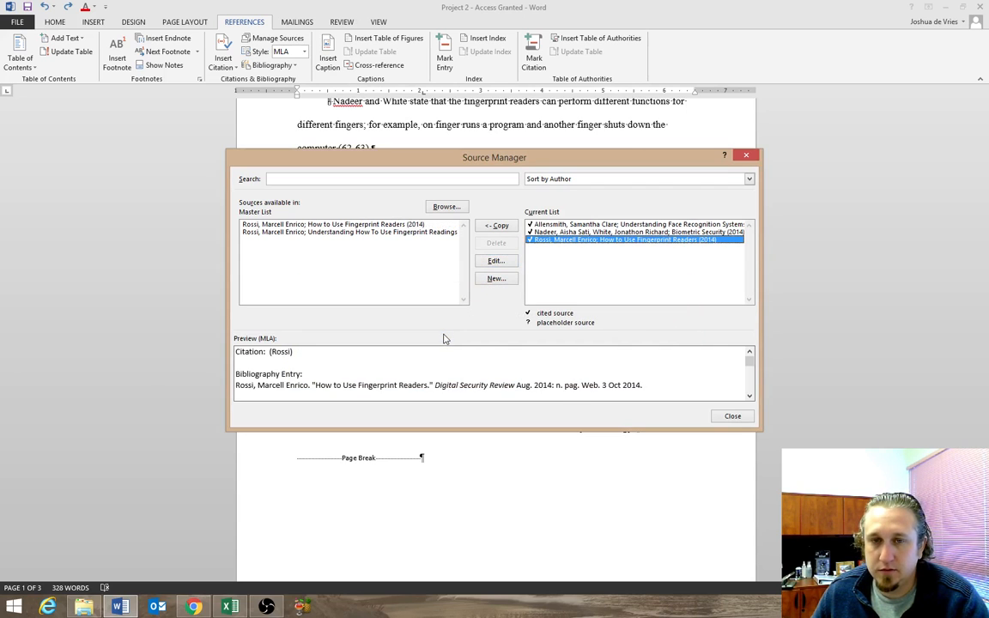
{"action": "left_click", "coordinate": [732, 416]}
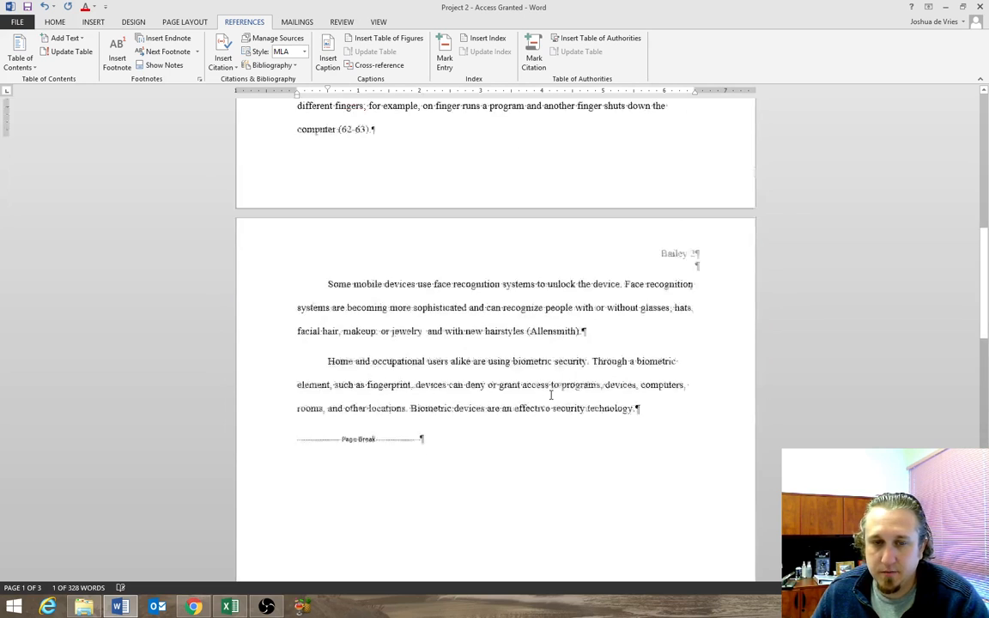
Update the citations and bibliography on the Works Cited page from the edited source.
{"action": "scroll", "coordinate": [551, 395], "scroll_direction": "down", "scroll_amount": 15}
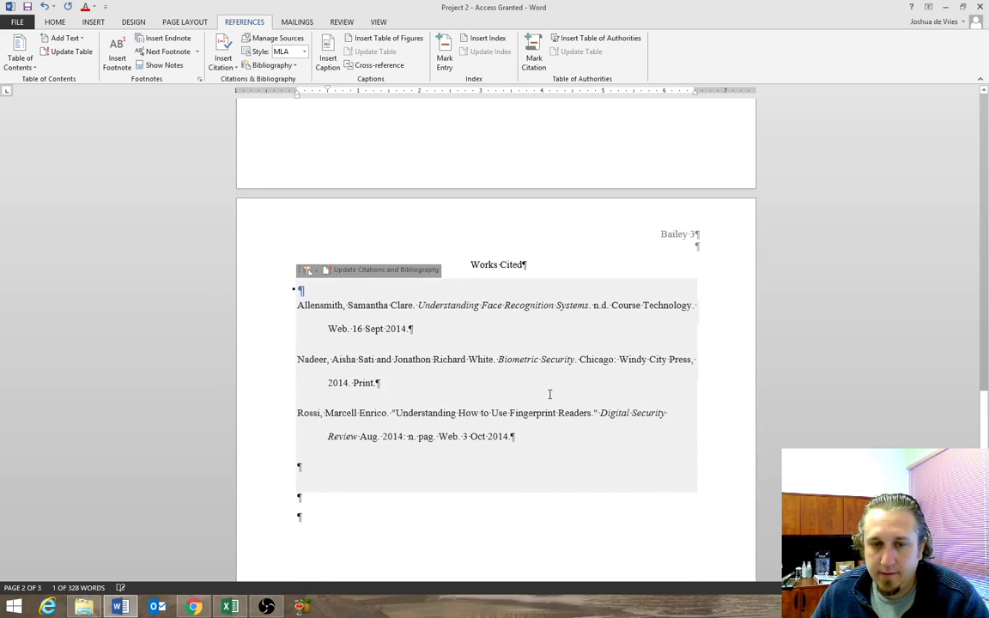
{"action": "left_click", "coordinate": [507, 436]}
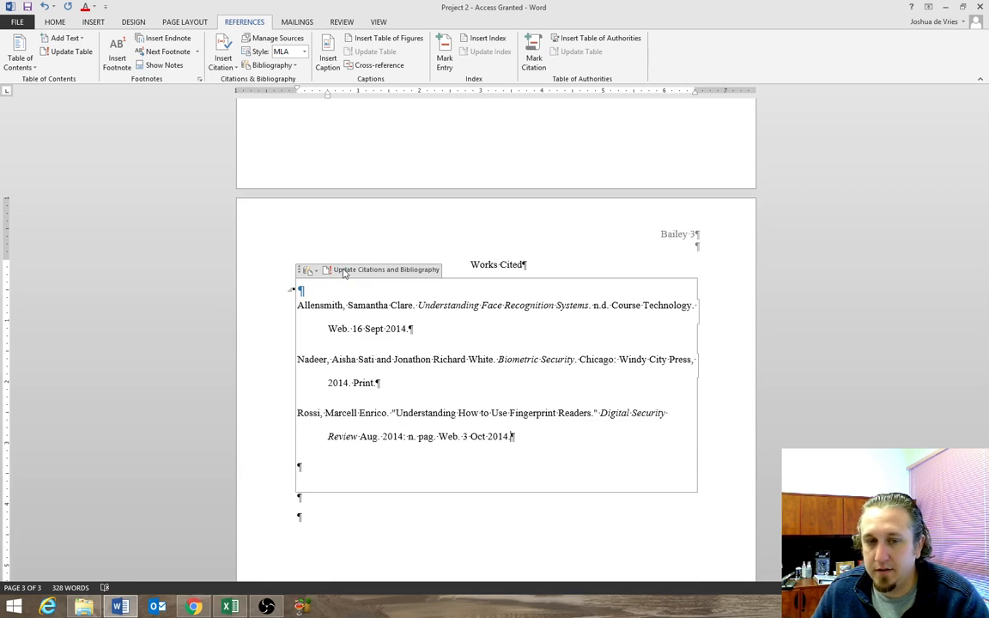
{"action": "left_click", "coordinate": [335, 271]}
{"action": "left_click", "coordinate": [398, 415]}
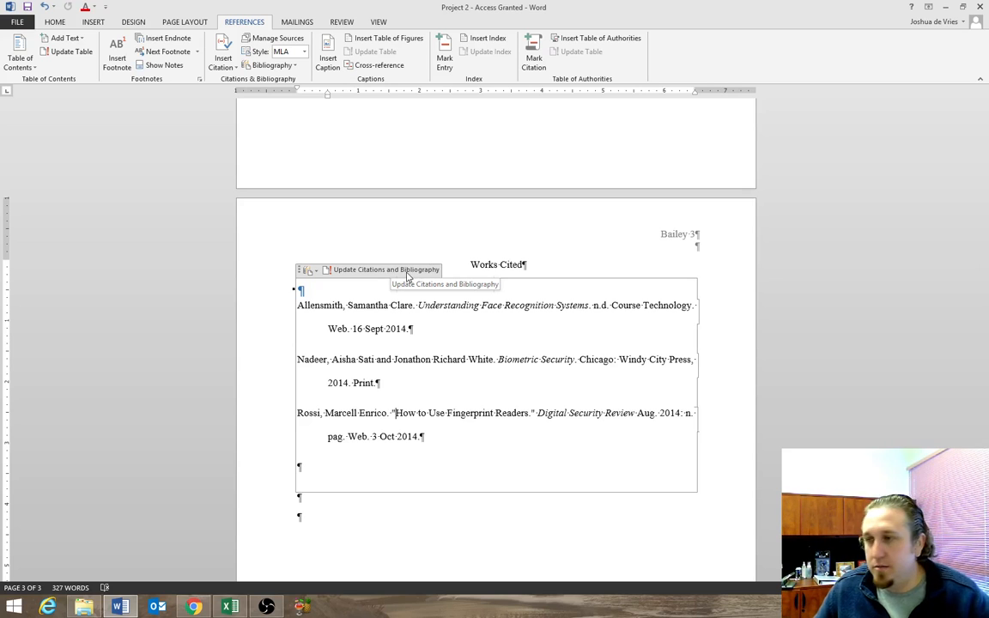
Show the Navigation Pane with thumbnails of the document's pages.
{"action": "scroll", "coordinate": [508, 238], "scroll_direction": "up", "scroll_amount": 7}
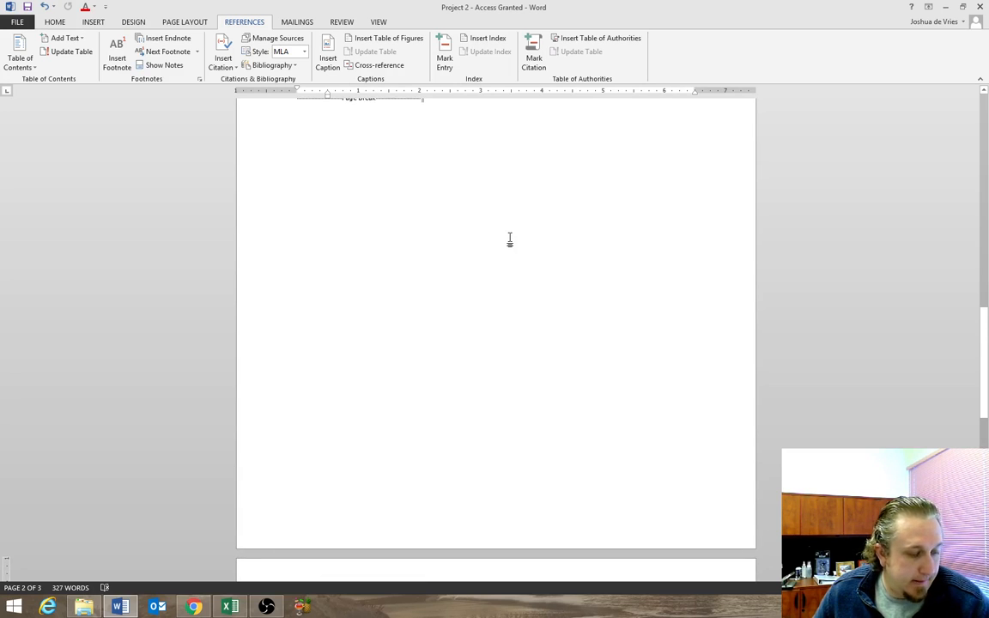
{"action": "scroll", "coordinate": [509, 240], "scroll_direction": "up", "scroll_amount": 10}
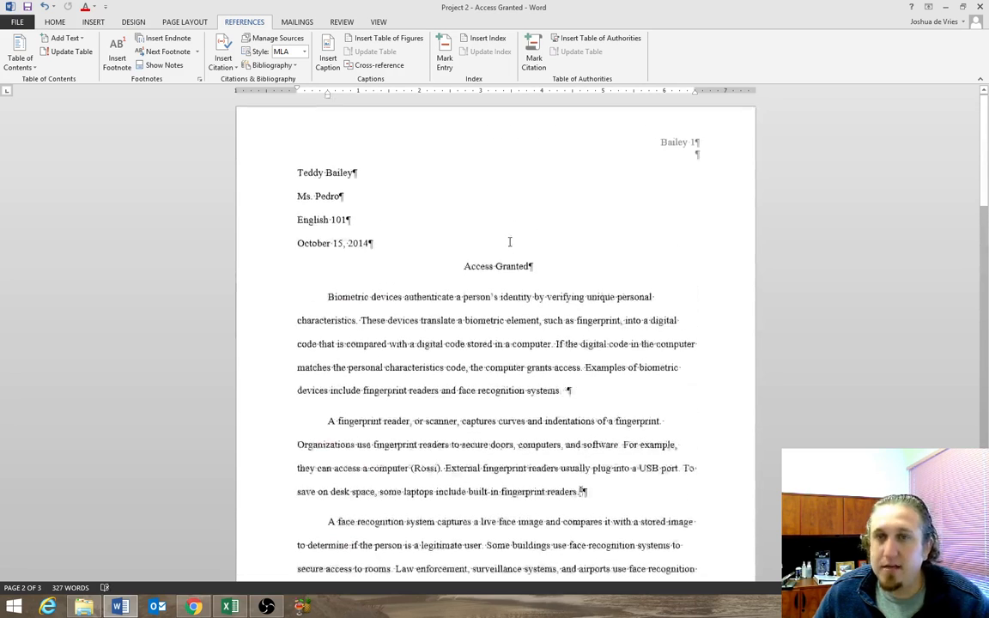
{"action": "left_click", "coordinate": [57, 23]}
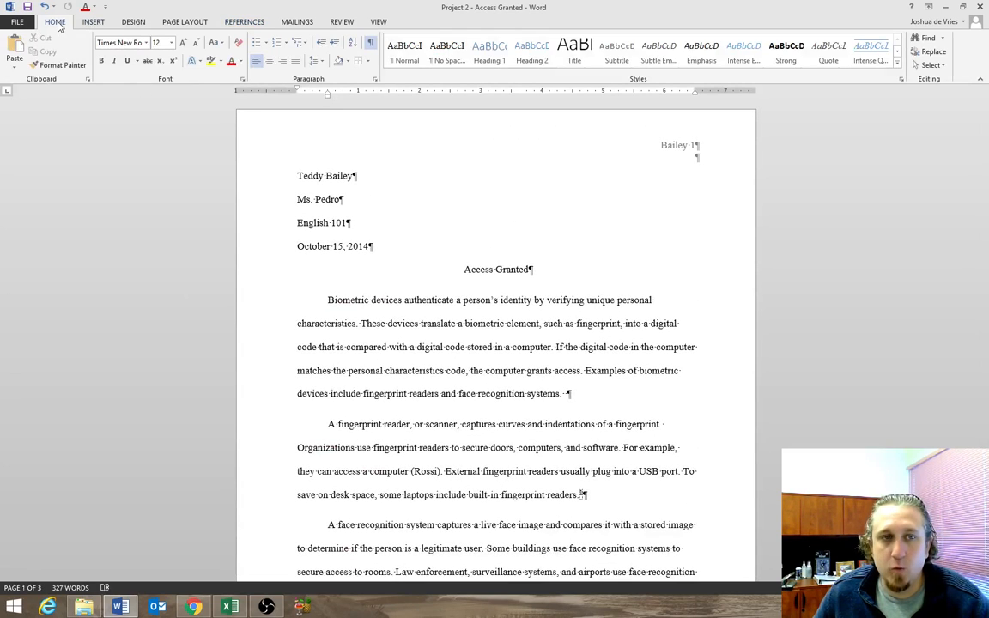
{"action": "left_click", "coordinate": [187, 23]}
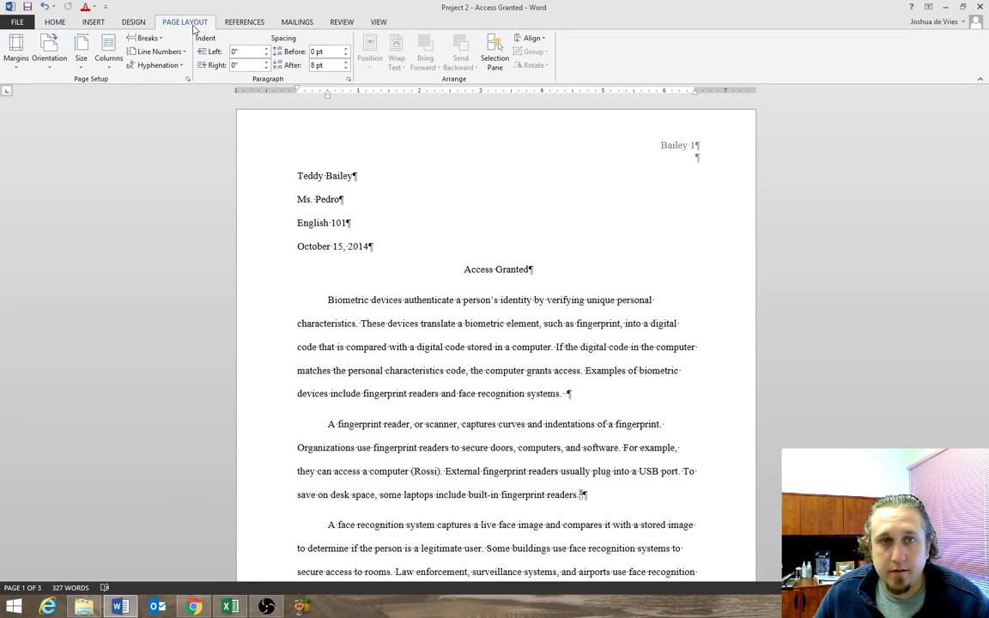
{"action": "left_click", "coordinate": [379, 24]}
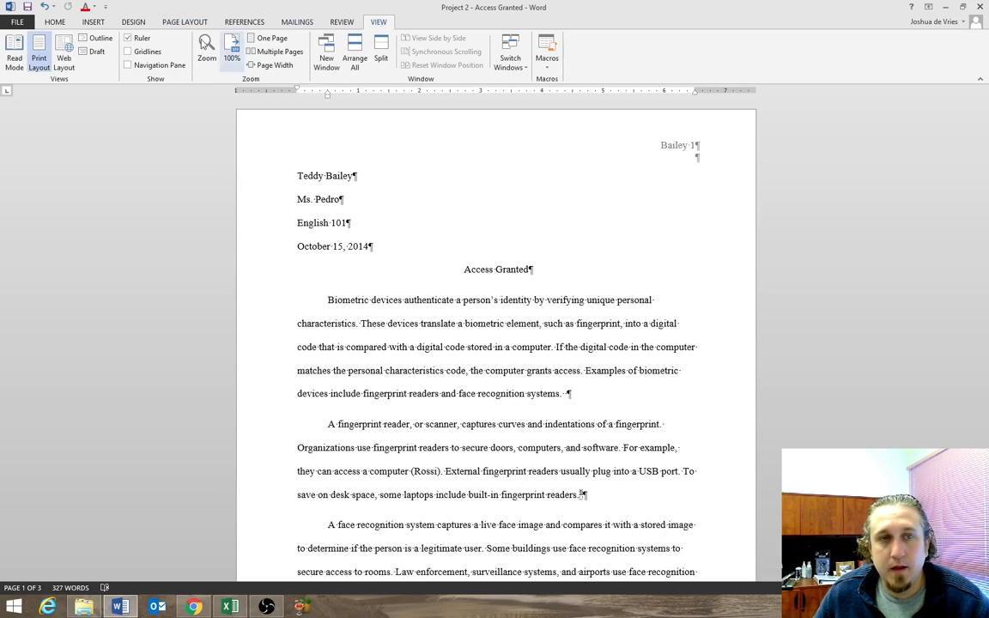
{"action": "left_click", "coordinate": [140, 66]}
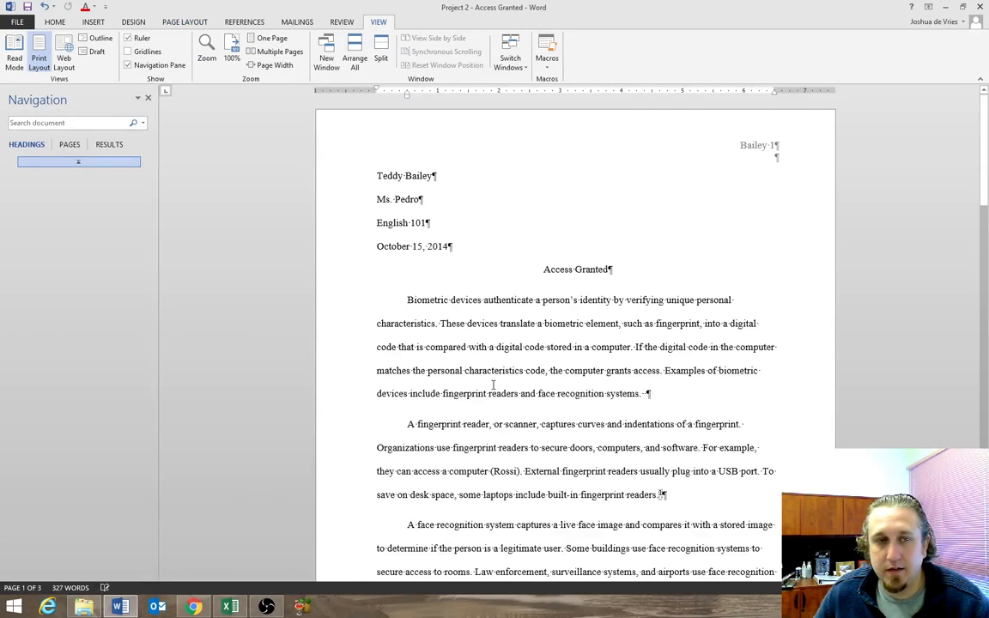
{"action": "left_click", "coordinate": [76, 146]}
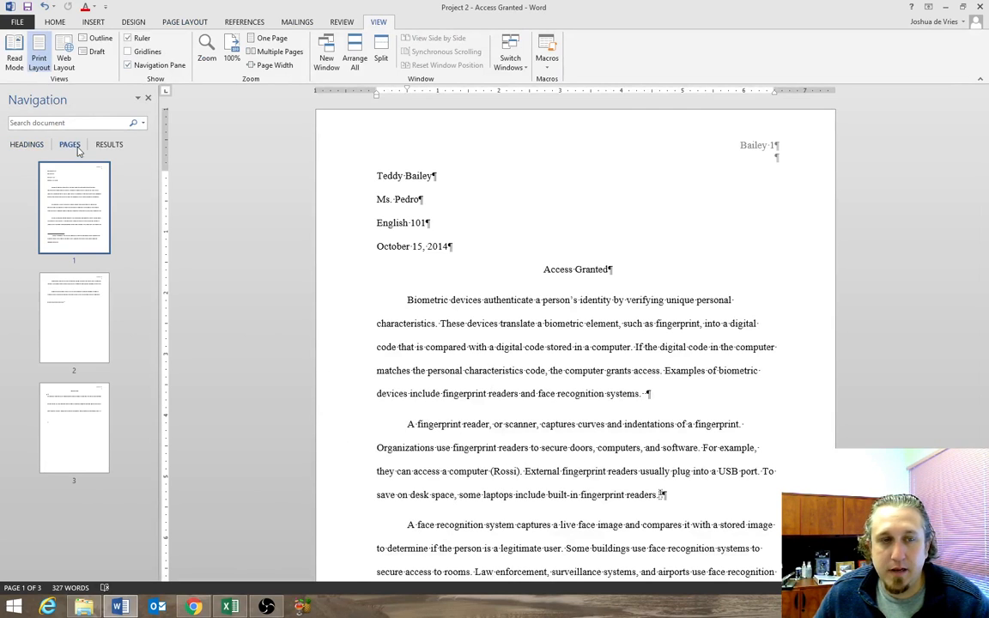
Jump between pages 1, 2 and 3 using the page thumbnails, ending on page 1.
{"action": "left_click", "coordinate": [77, 305]}
{"action": "left_click", "coordinate": [83, 429]}
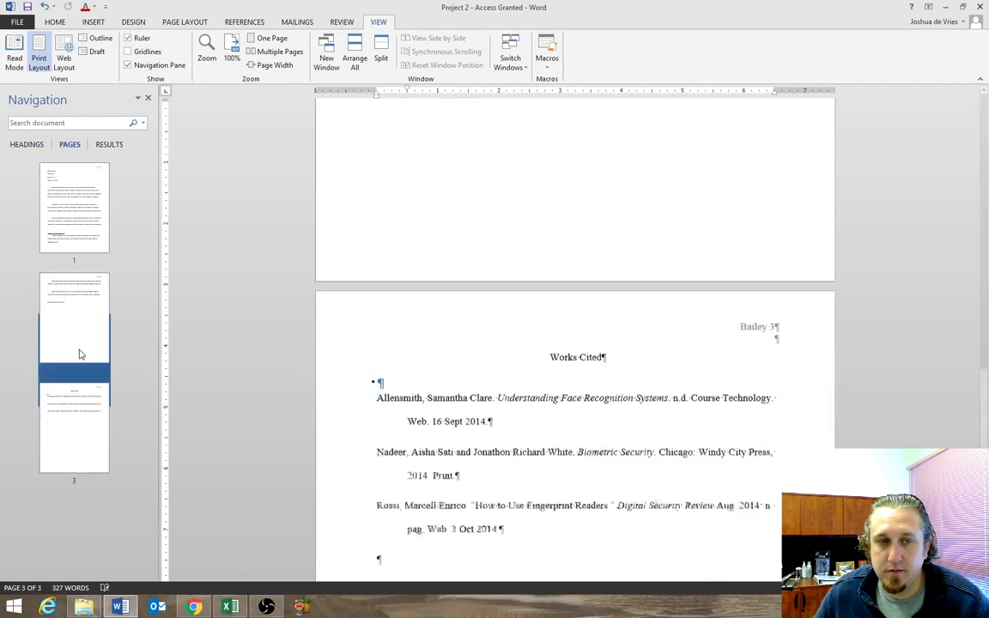
{"action": "left_click", "coordinate": [77, 205]}
{"action": "left_click", "coordinate": [78, 360]}
{"action": "left_click", "coordinate": [80, 441]}
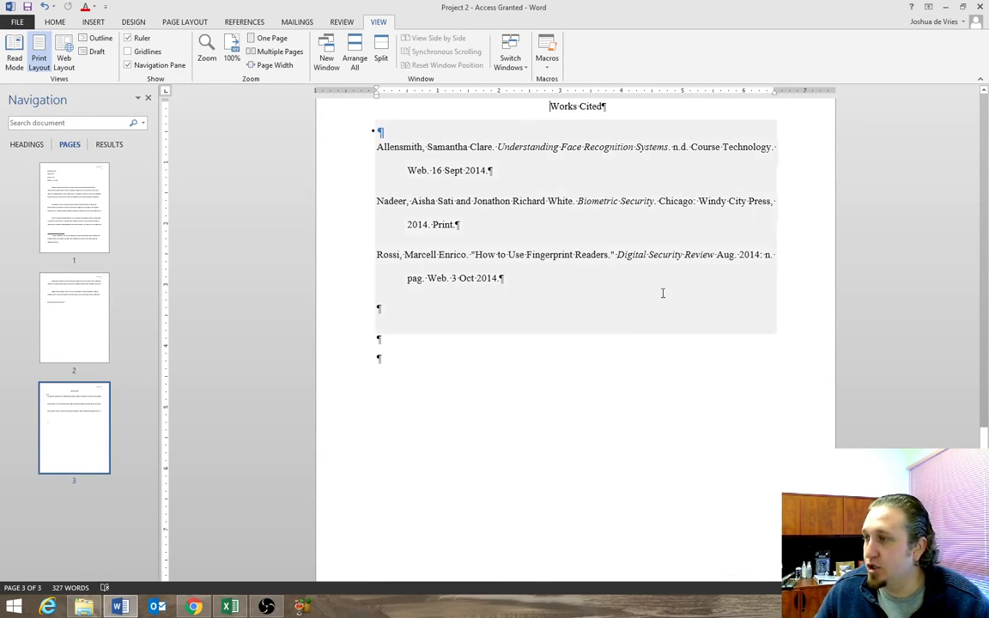
{"action": "left_click", "coordinate": [90, 310]}
{"action": "left_click", "coordinate": [76, 195]}
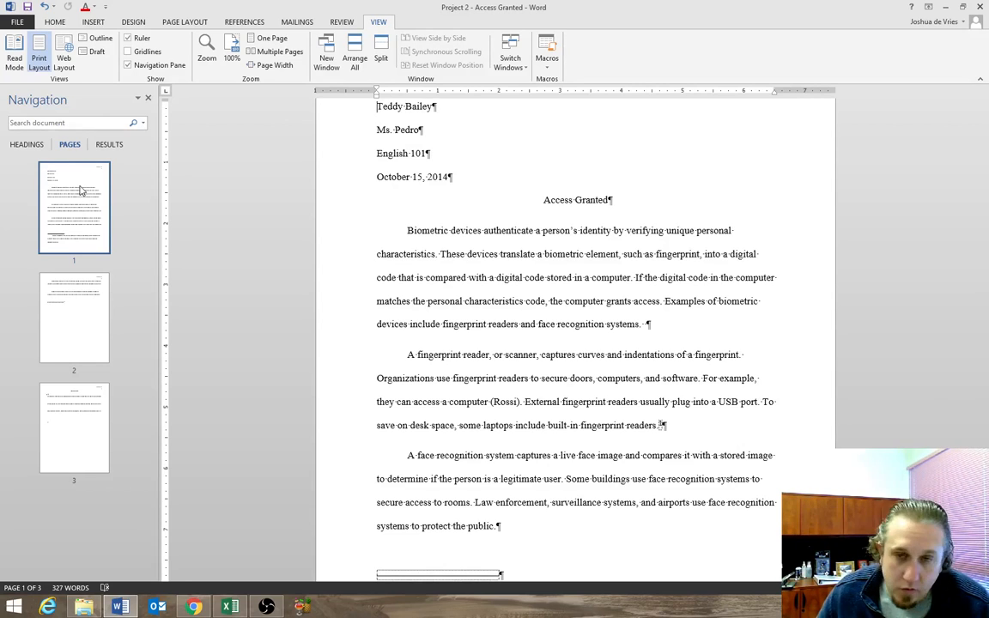
Copy the word "biometric" from the first paragraph's last sentence, paste it at that paragraph's end, and delete the pasted copy.
{"action": "double_click", "coordinate": [720, 300]}
{"action": "key", "text": "ctrl+c"}
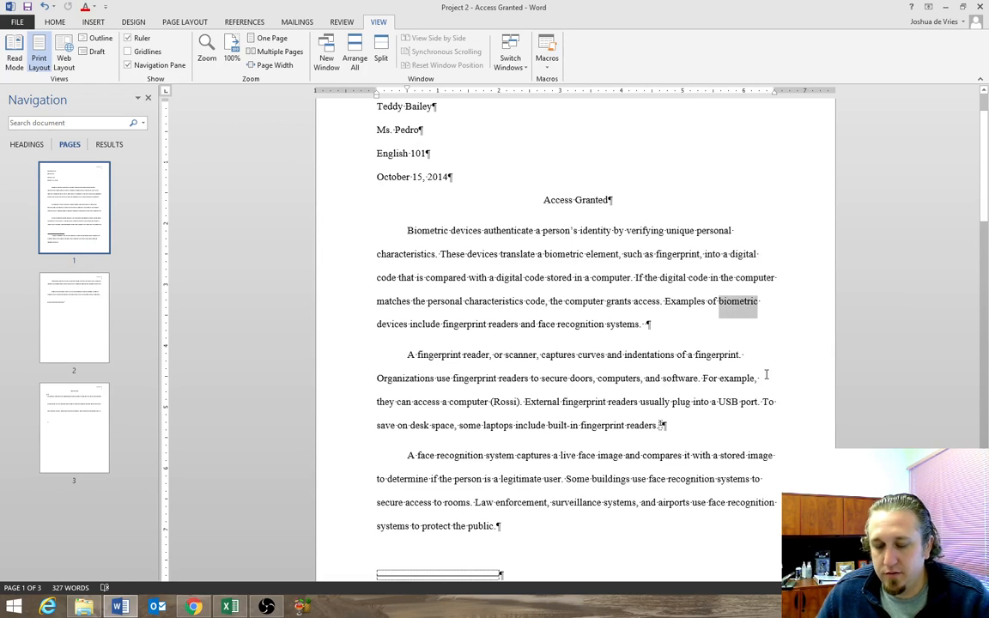
{"action": "left_click", "coordinate": [646, 325]}
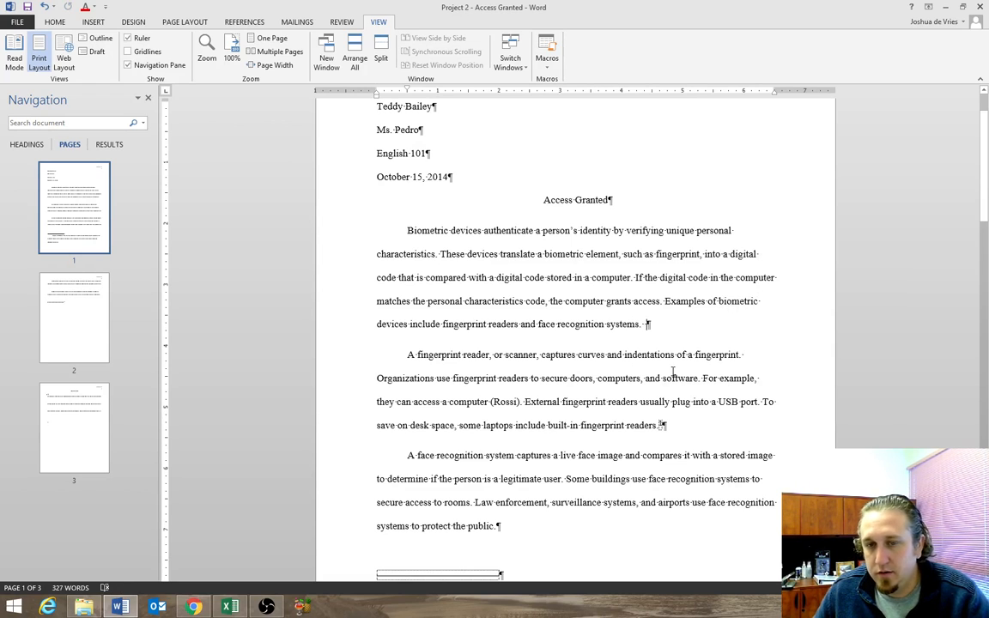
{"action": "key", "text": "ctrl+v"}
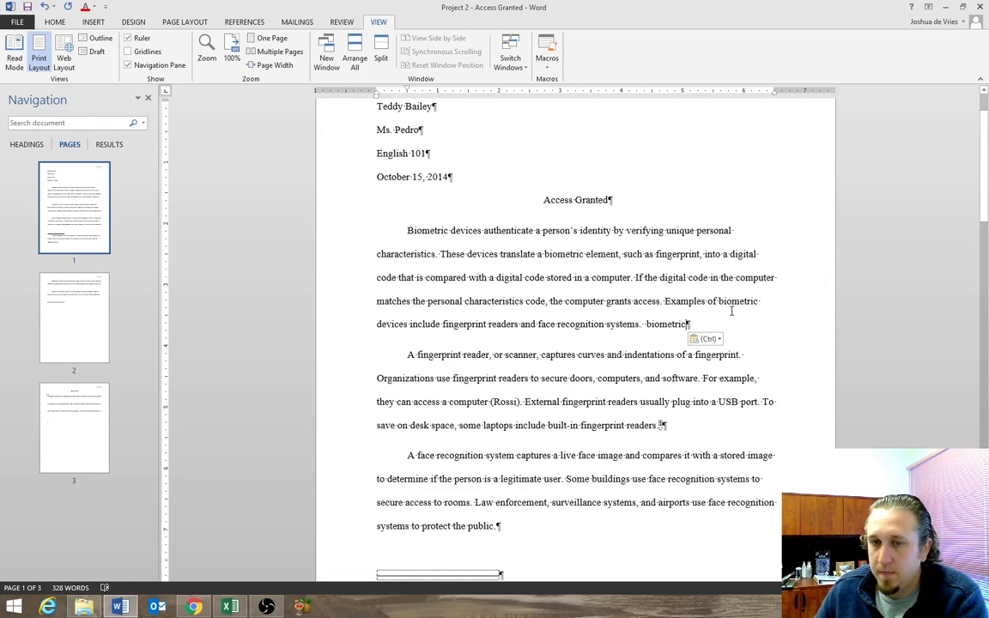
{"action": "key", "text": "BackSpace"}
{"action": "key", "text": "BackSpace"}
{"action": "key", "text": "BackSpace"}
{"action": "key", "text": "BackSpace"}
{"action": "key", "text": "BackSpace"}
{"action": "key", "text": "BackSpace"}
{"action": "key", "text": "BackSpace"}
{"action": "key", "text": "BackSpace"}
{"action": "key", "text": "BackSpace"}
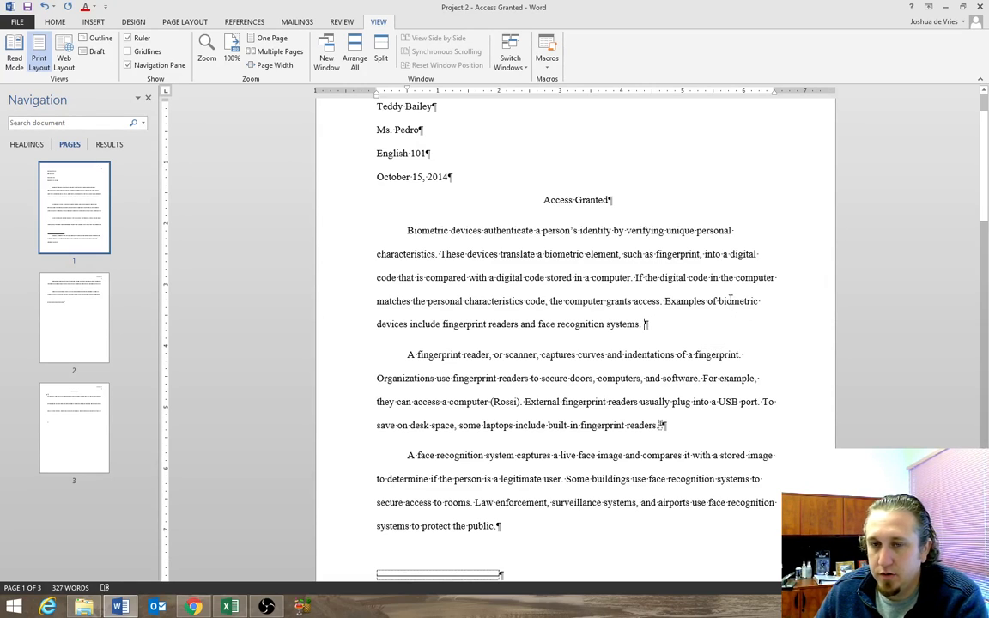
Copy "biometric" from the first body paragraph and try out the text-only paste option at the end of the second paragraph.
{"action": "left_click_drag", "start_coordinate": [718, 301], "coordinate": [750, 301]}
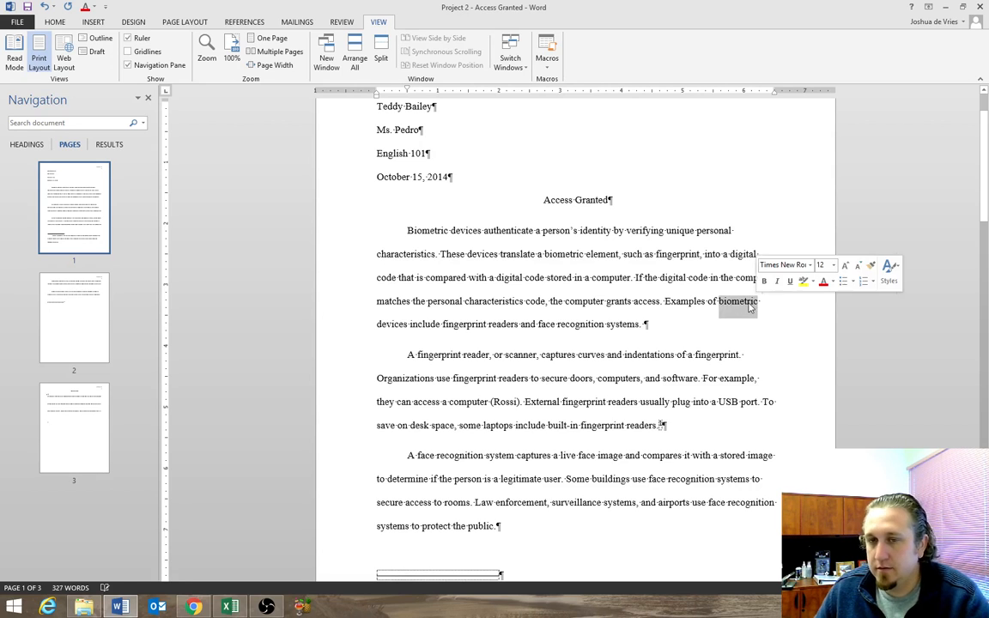
{"action": "right_click", "coordinate": [749, 301]}
{"action": "left_click", "coordinate": [770, 324]}
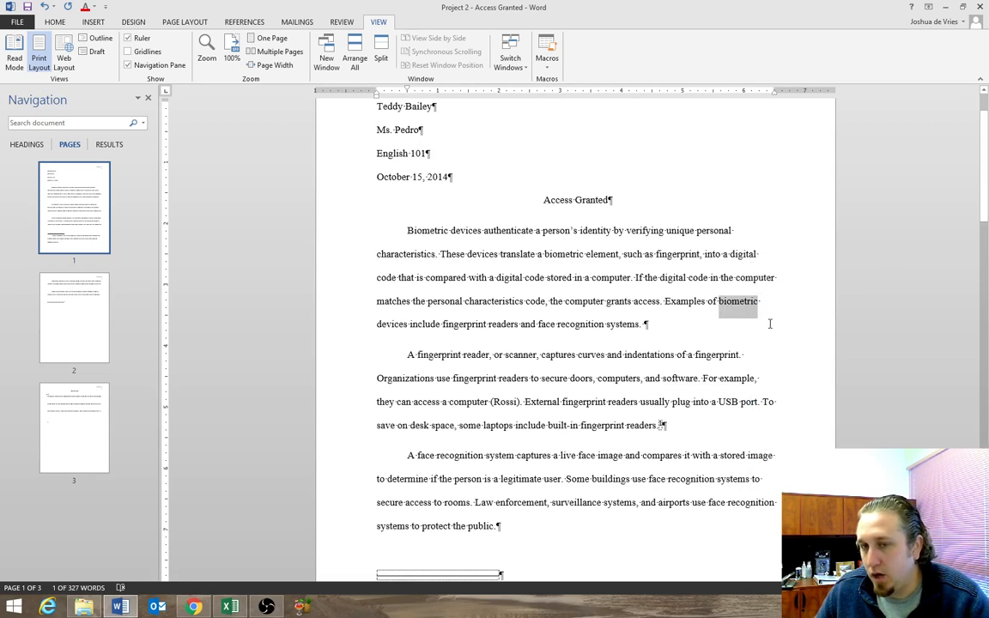
{"action": "left_click", "coordinate": [691, 430]}
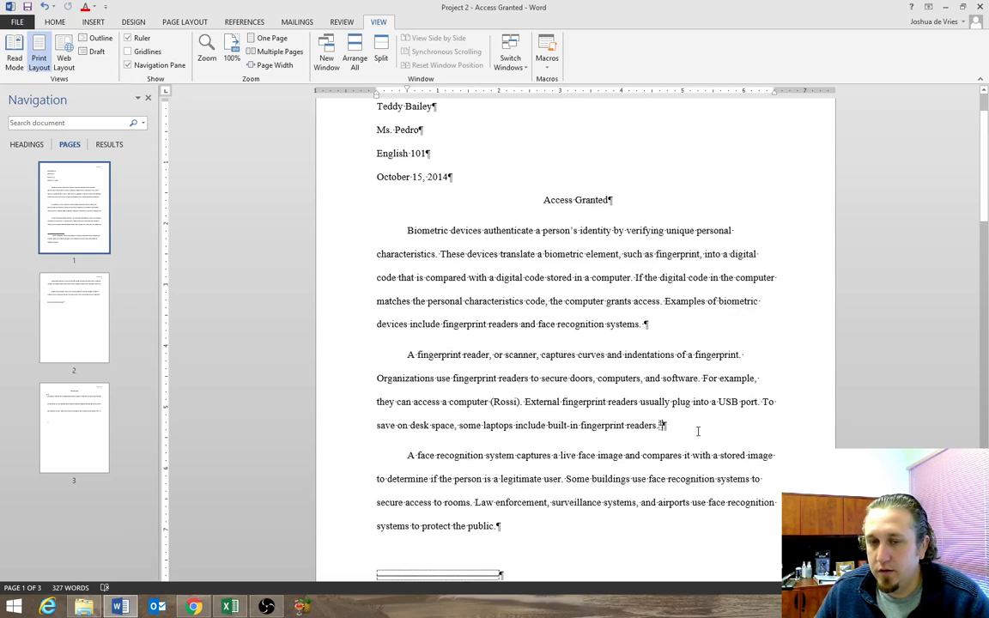
{"action": "right_click", "coordinate": [695, 430]}
{"action": "left_click", "coordinate": [749, 301]}
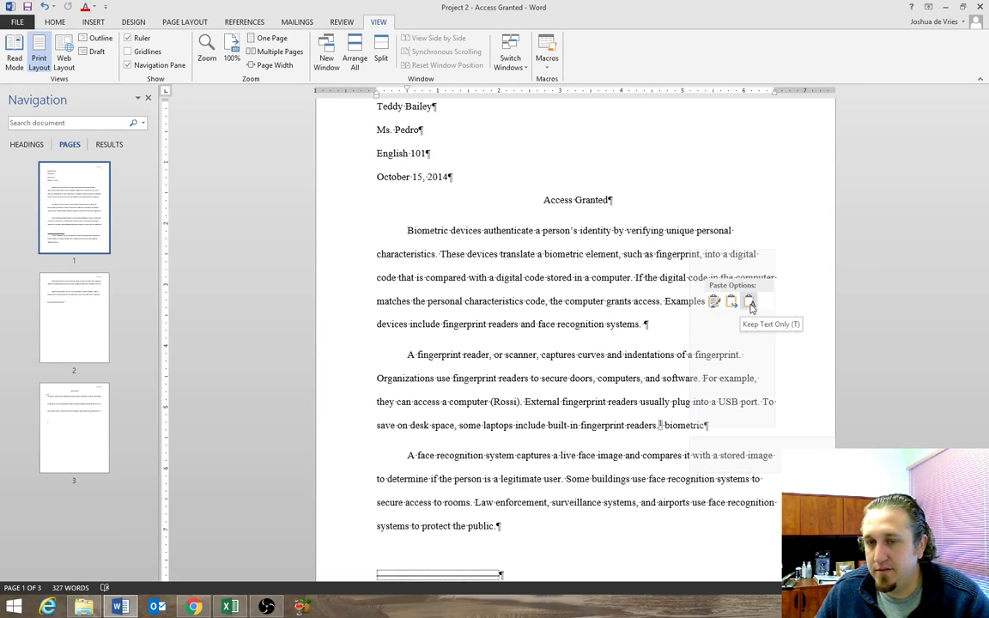
{"action": "left_click", "coordinate": [674, 429]}
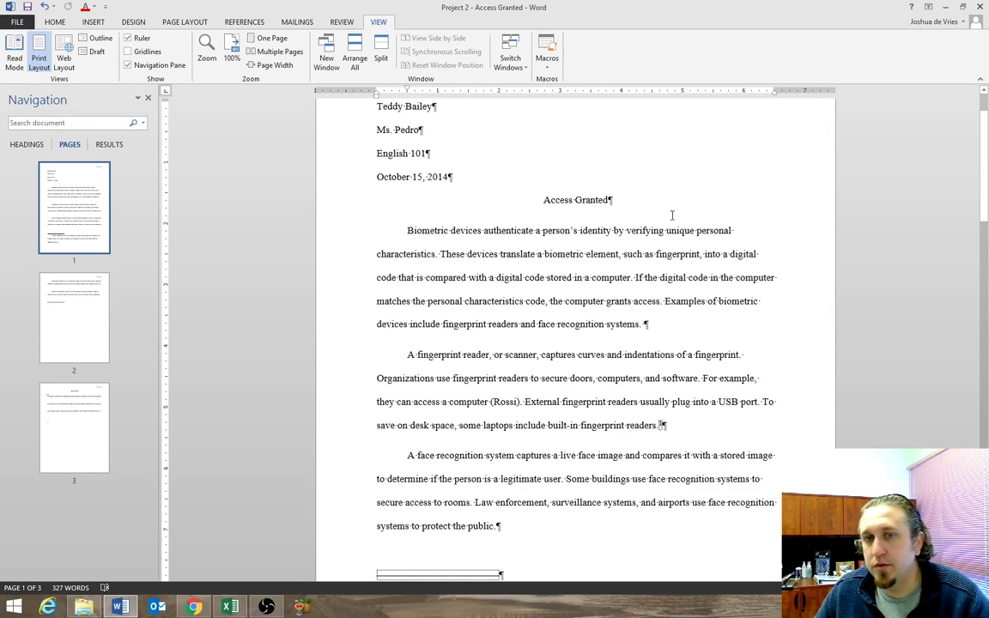
Search the document for "recognition", starting from the "Access Granted" title.
{"action": "left_click", "coordinate": [545, 199]}
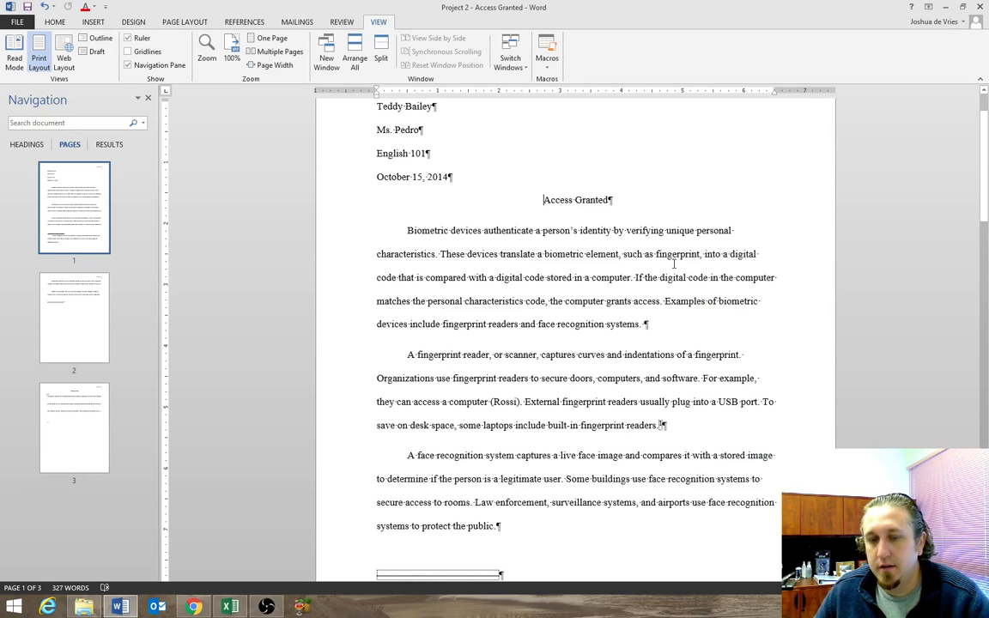
{"action": "key", "text": "ctrl+f"}
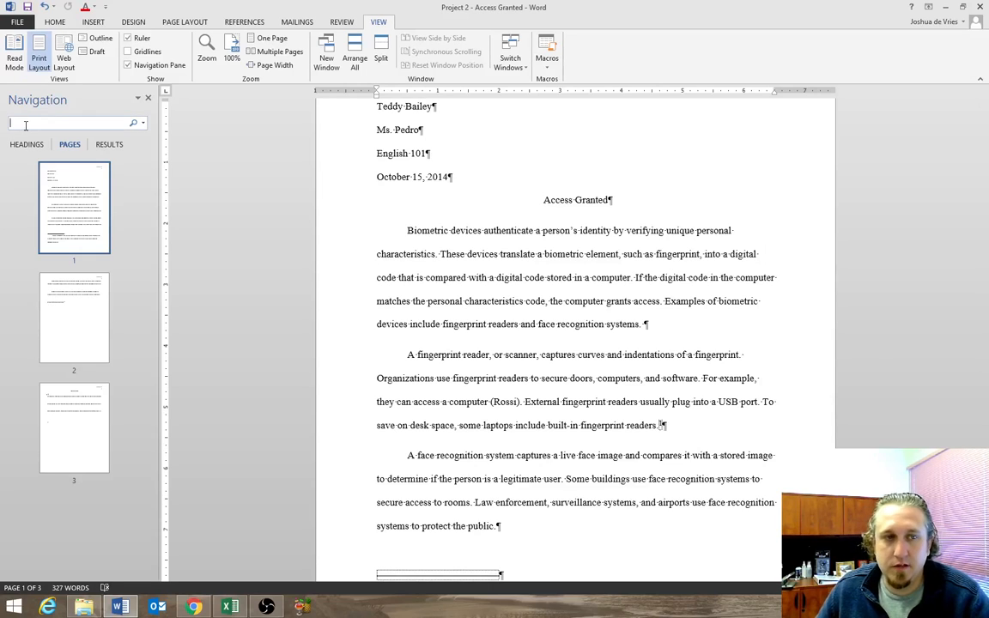
{"action": "type", "text": "recognition"}
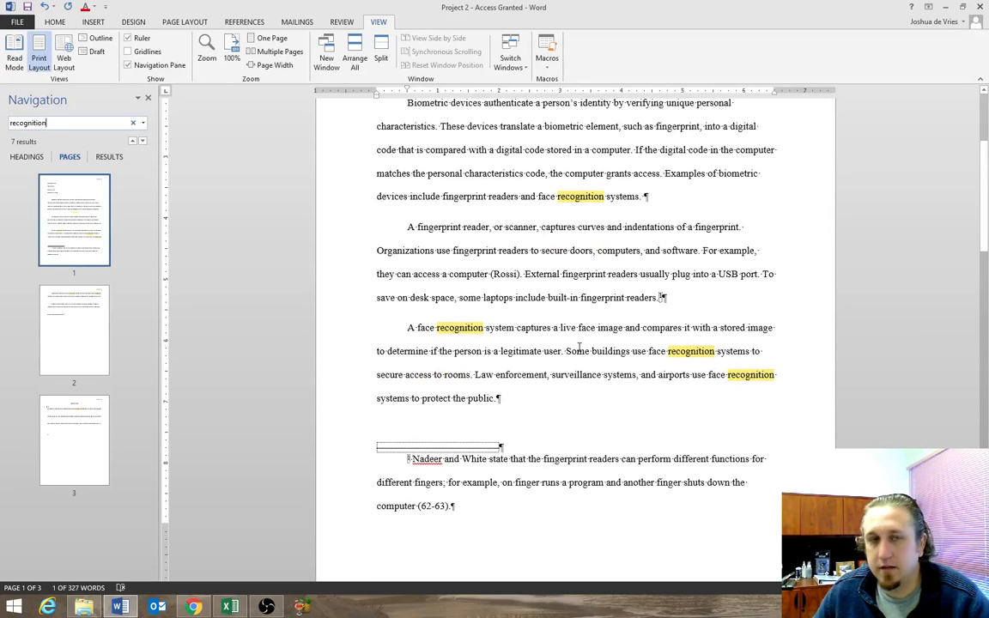
Step forward through the "recognition" matches to the last one in the Works Cited, and back to the first match.
{"action": "left_click", "coordinate": [143, 143]}
{"action": "left_click", "coordinate": [142, 143]}
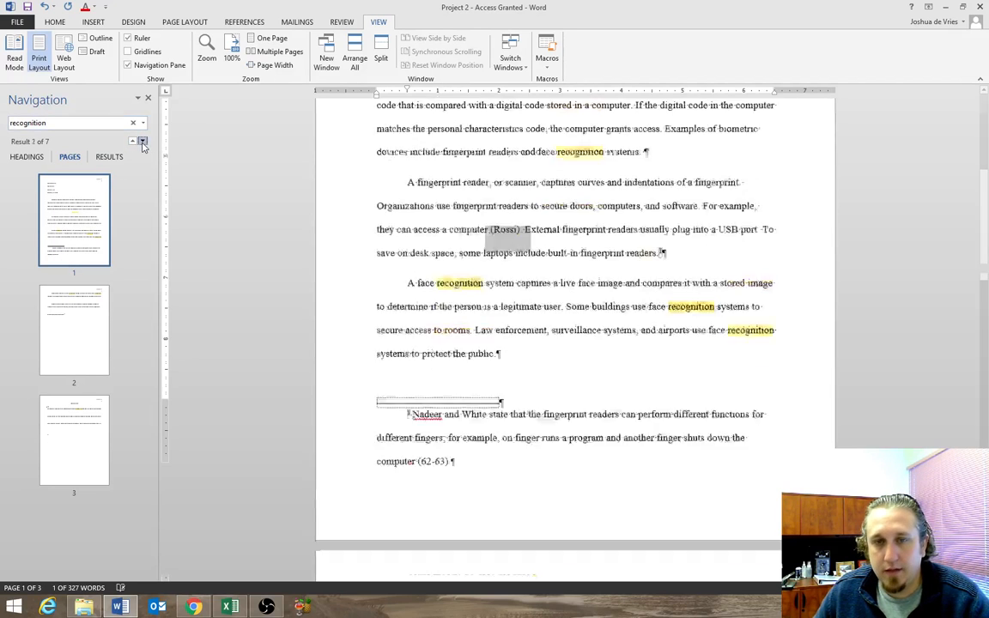
{"action": "left_click", "coordinate": [142, 143]}
{"action": "left_click", "coordinate": [142, 143]}
{"action": "left_click", "coordinate": [143, 143]}
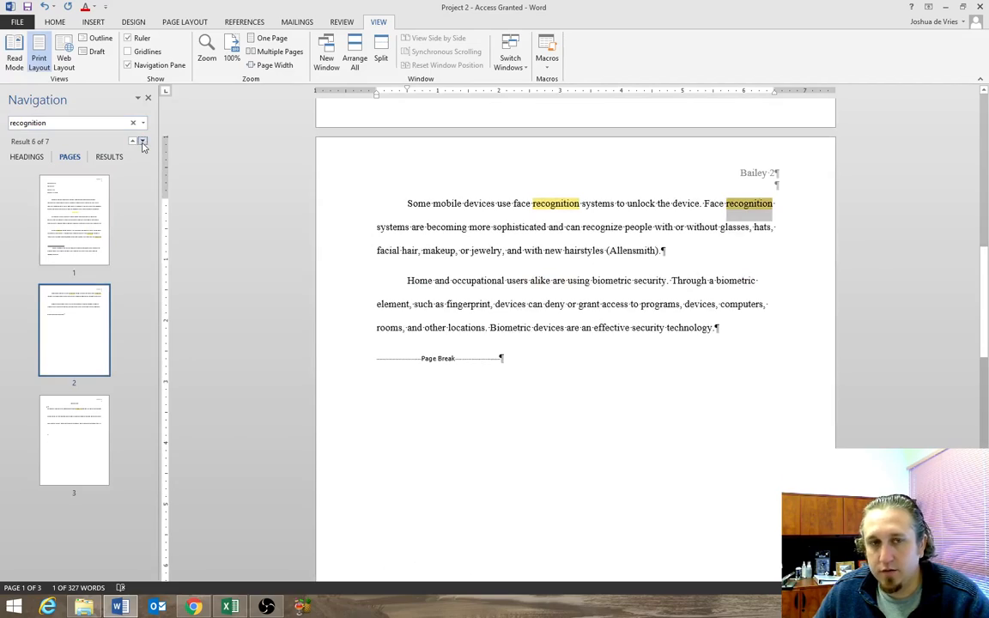
{"action": "left_click", "coordinate": [142, 143]}
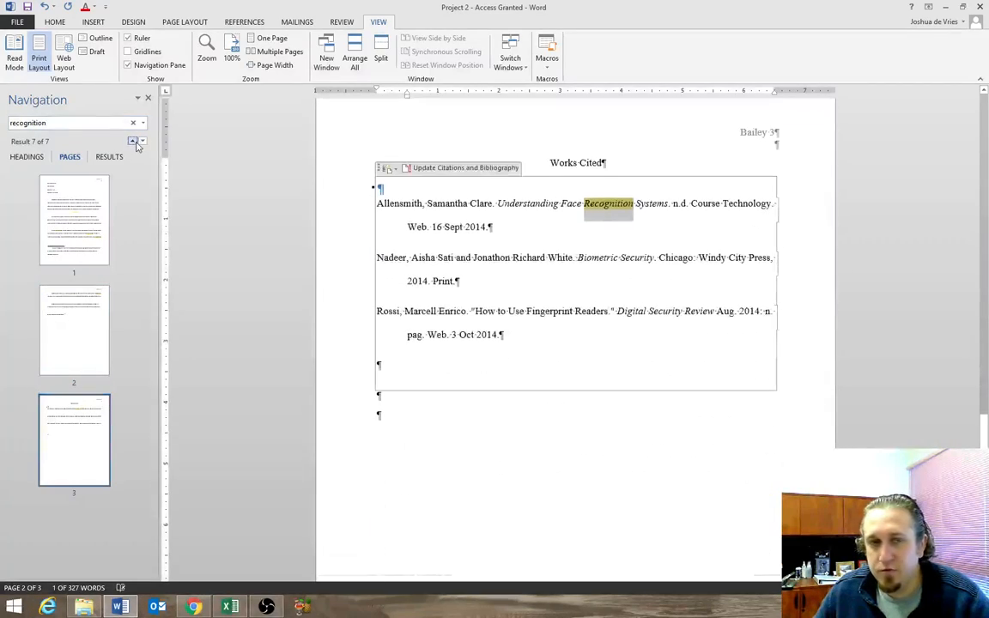
{"action": "left_click", "coordinate": [133, 142]}
{"action": "left_click", "coordinate": [133, 142]}
{"action": "left_click", "coordinate": [133, 141]}
{"action": "left_click", "coordinate": [133, 142]}
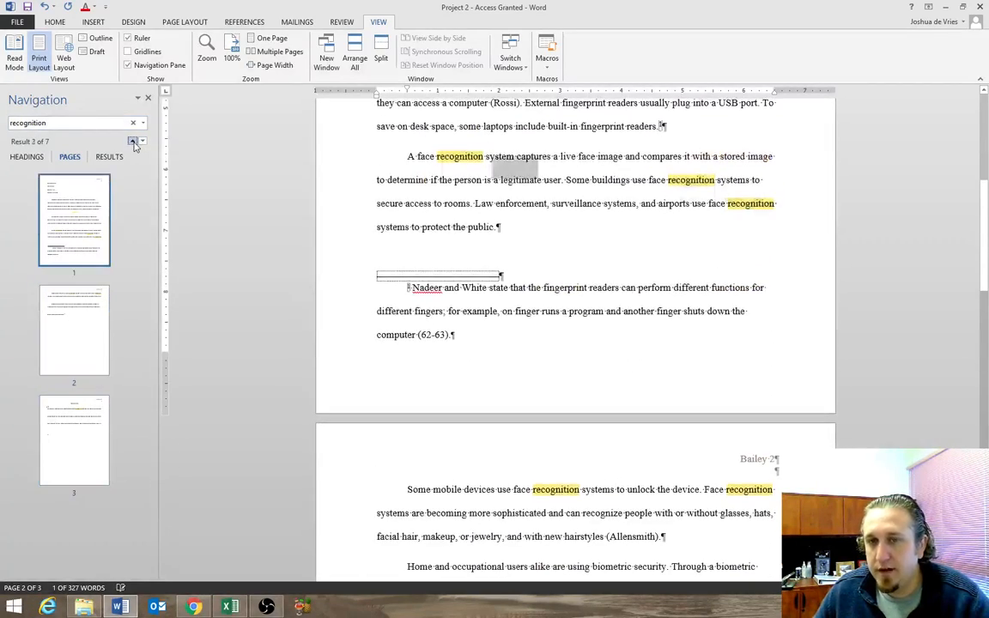
{"action": "left_click", "coordinate": [133, 142]}
{"action": "left_click", "coordinate": [133, 142]}
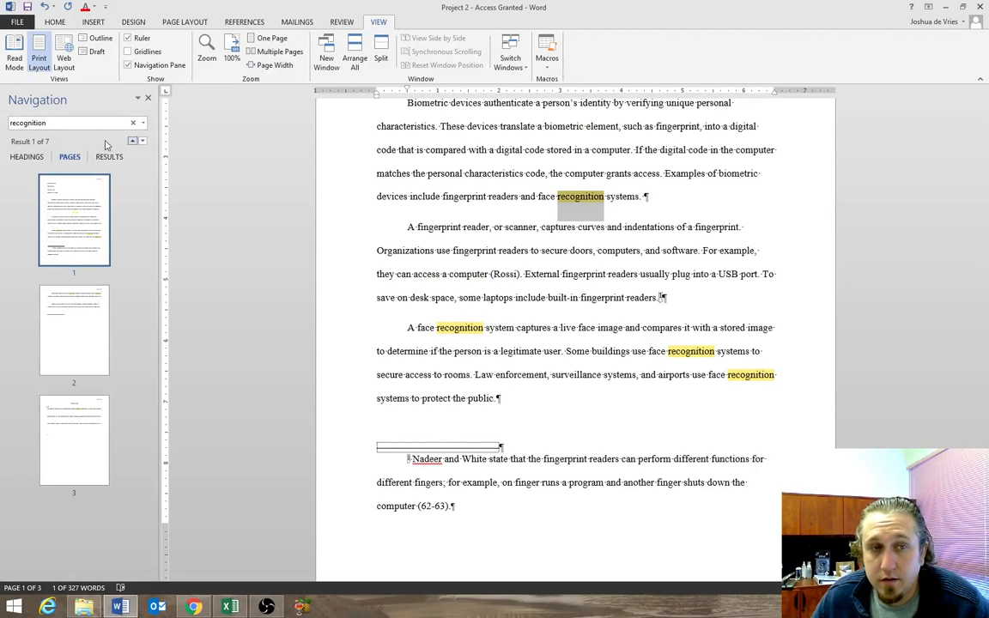
Review the "recognition" search as a list of results, by headings and by page thumbnails, ending on the page thumbnails.
{"action": "left_click", "coordinate": [86, 121]}
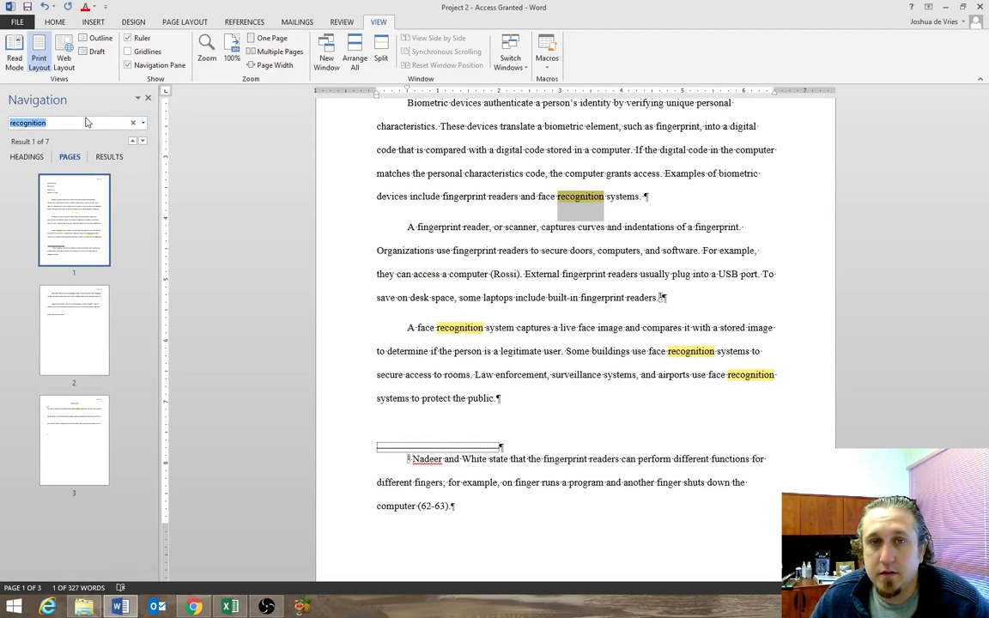
{"action": "left_click", "coordinate": [113, 157]}
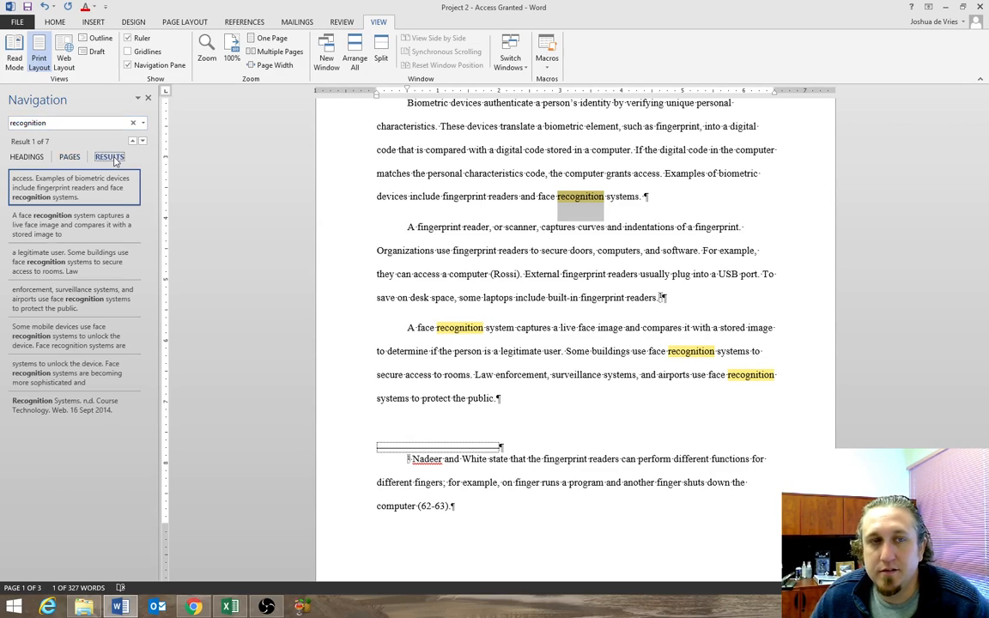
{"action": "left_click", "coordinate": [58, 157]}
{"action": "left_click", "coordinate": [21, 157]}
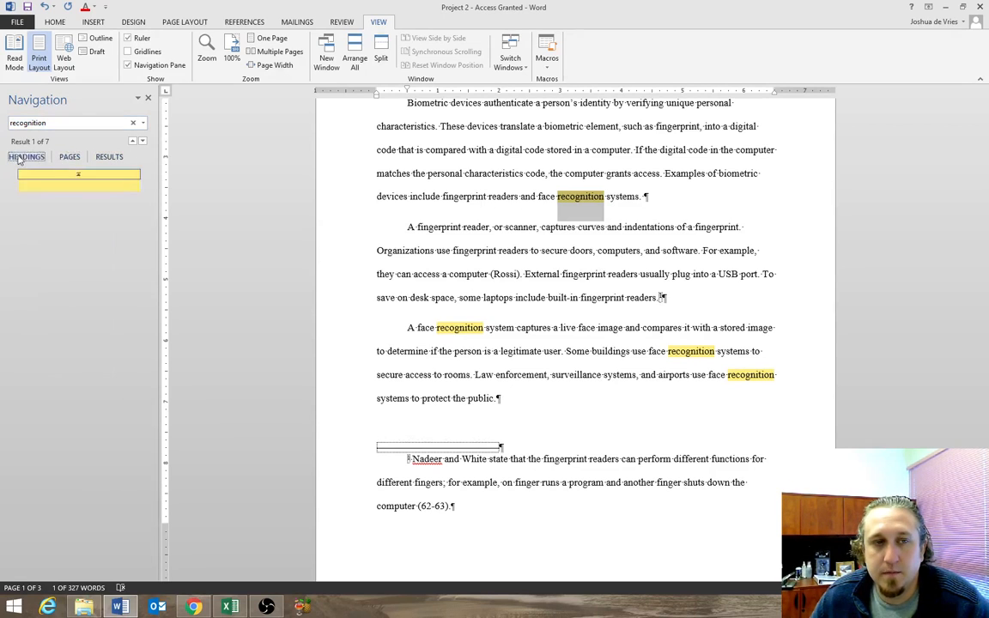
{"action": "left_click", "coordinate": [56, 158]}
{"action": "left_click", "coordinate": [69, 123]}
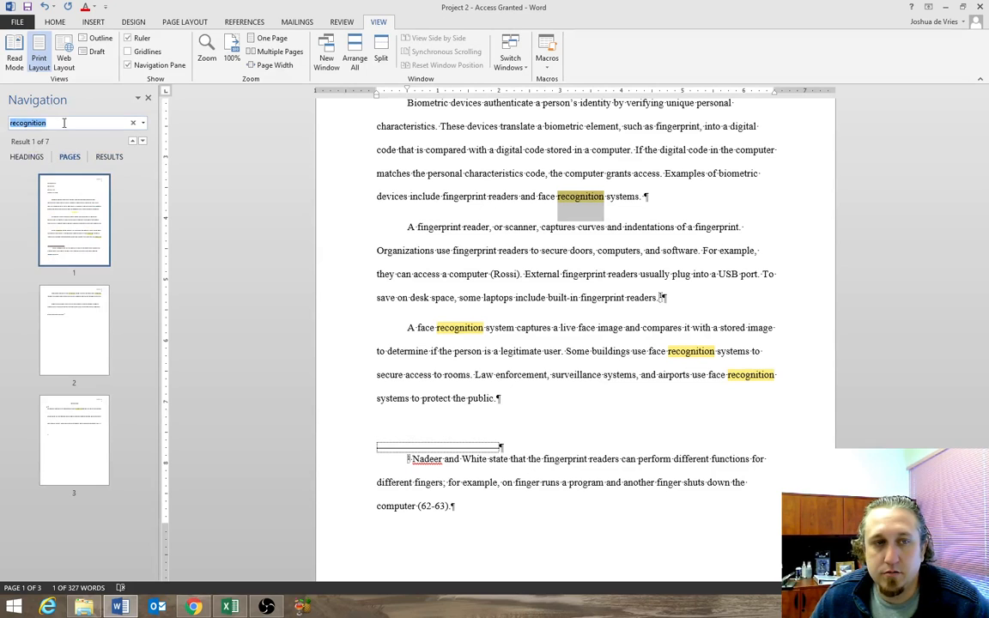
{"action": "left_click", "coordinate": [138, 99]}
{"action": "left_click", "coordinate": [58, 93]}
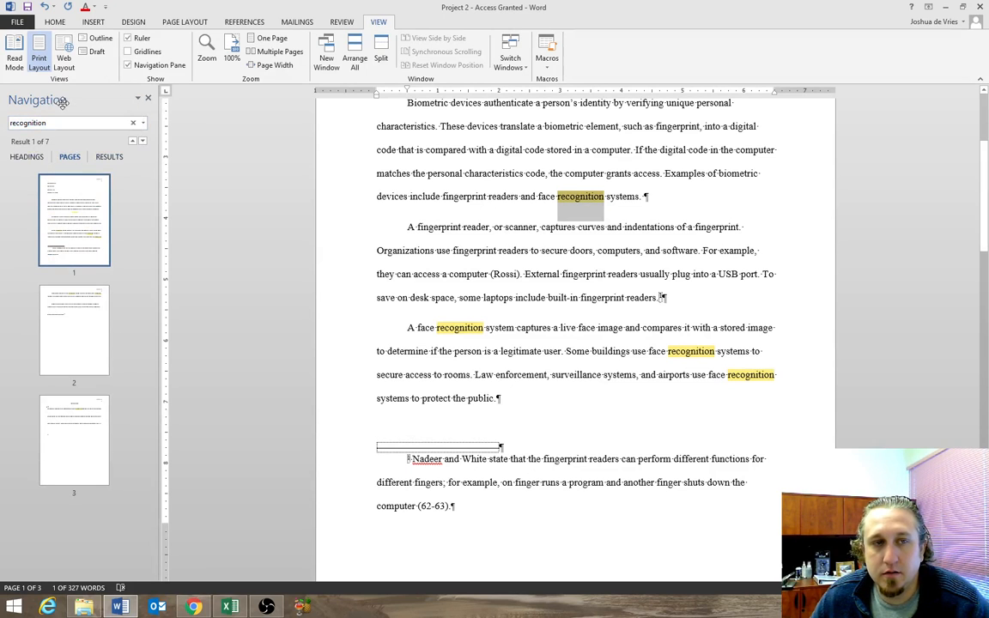
Open Find and Replace and locate the occurrences of "element" one after another, ending on the first body paragraph.
{"action": "left_click", "coordinate": [604, 204]}
{"action": "scroll", "coordinate": [610, 223], "scroll_direction": "up", "scroll_amount": 5}
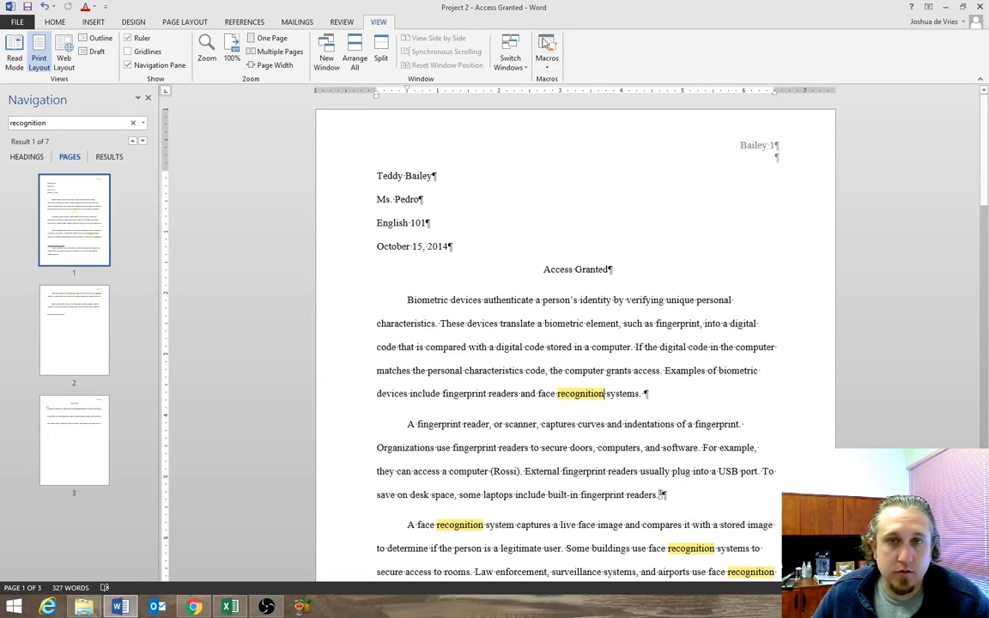
{"action": "left_click", "coordinate": [56, 21]}
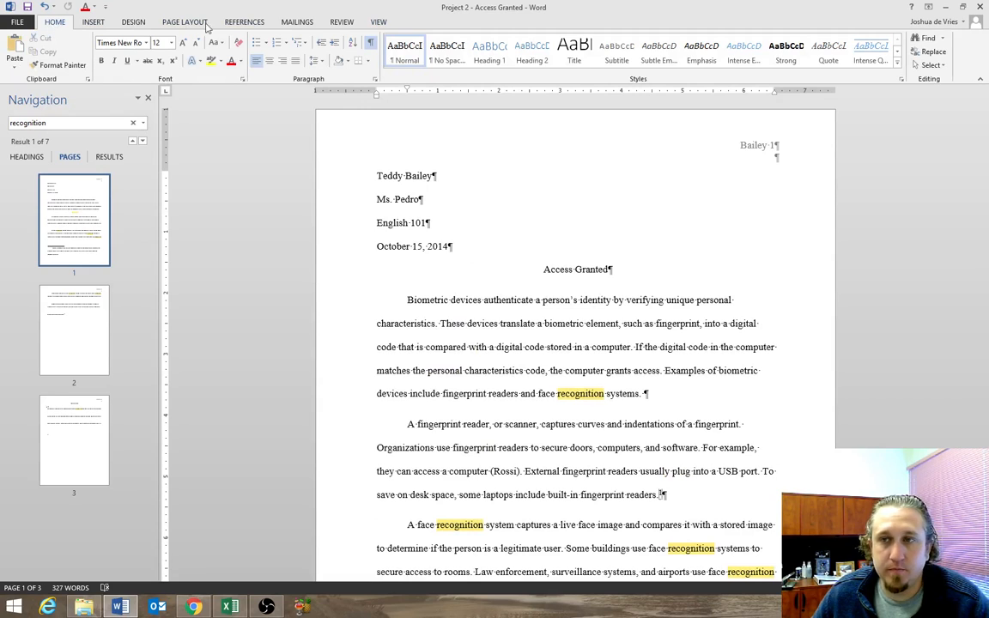
{"action": "left_click", "coordinate": [933, 53]}
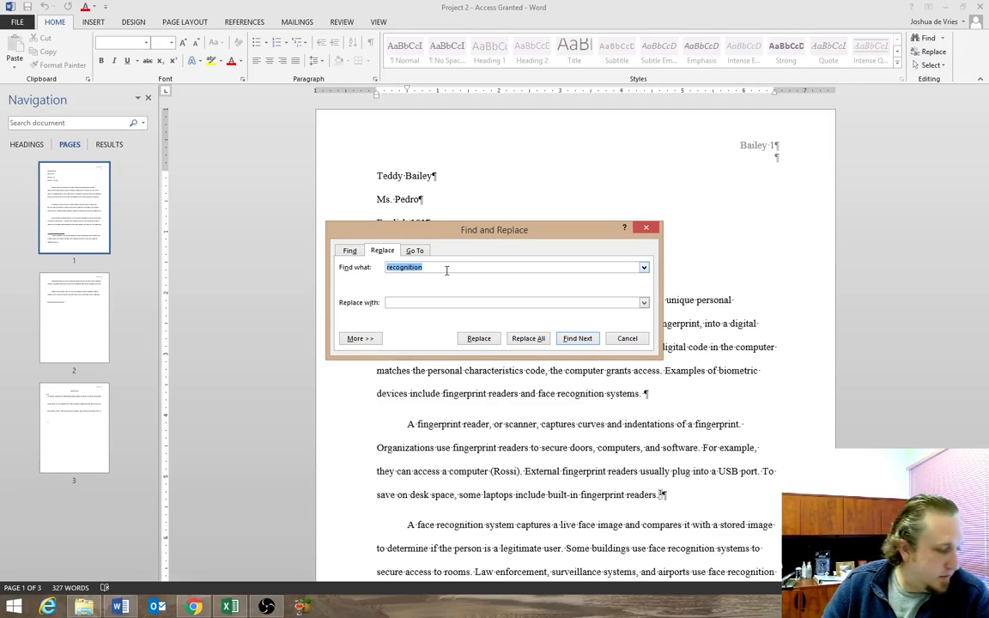
{"action": "type", "text": "Element"}
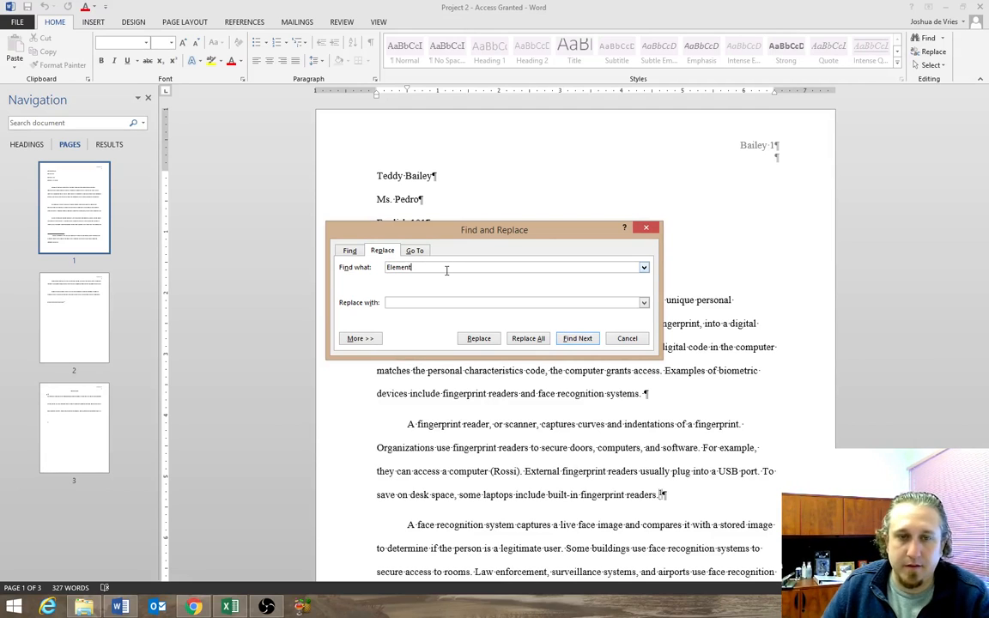
{"action": "key", "text": "BackSpace"}
{"action": "key", "text": "BackSpace"}
{"action": "key", "text": "BackSpace"}
{"action": "key", "text": "BackSpace"}
{"action": "key", "text": "BackSpace"}
{"action": "key", "text": "BackSpace"}
{"action": "key", "text": "BackSpace"}
{"action": "type", "text": "element"}
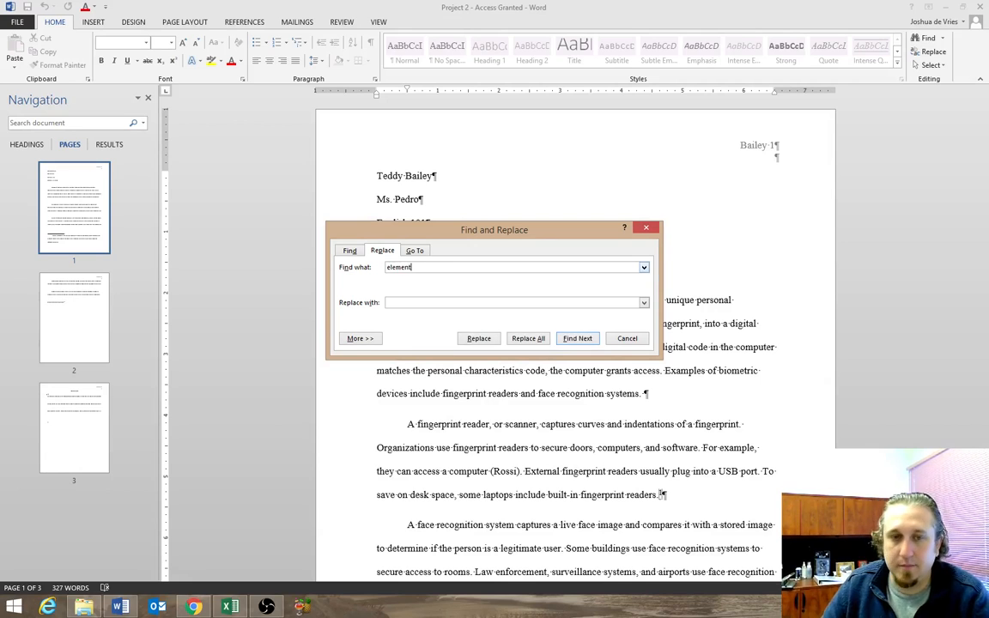
{"action": "left_click", "coordinate": [575, 339]}
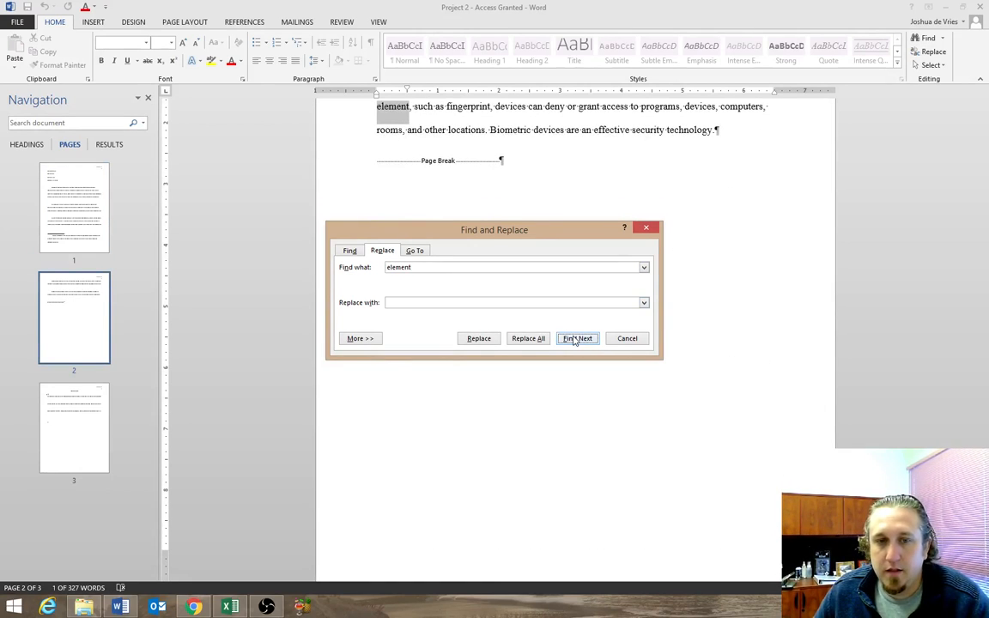
{"action": "left_click", "coordinate": [575, 338]}
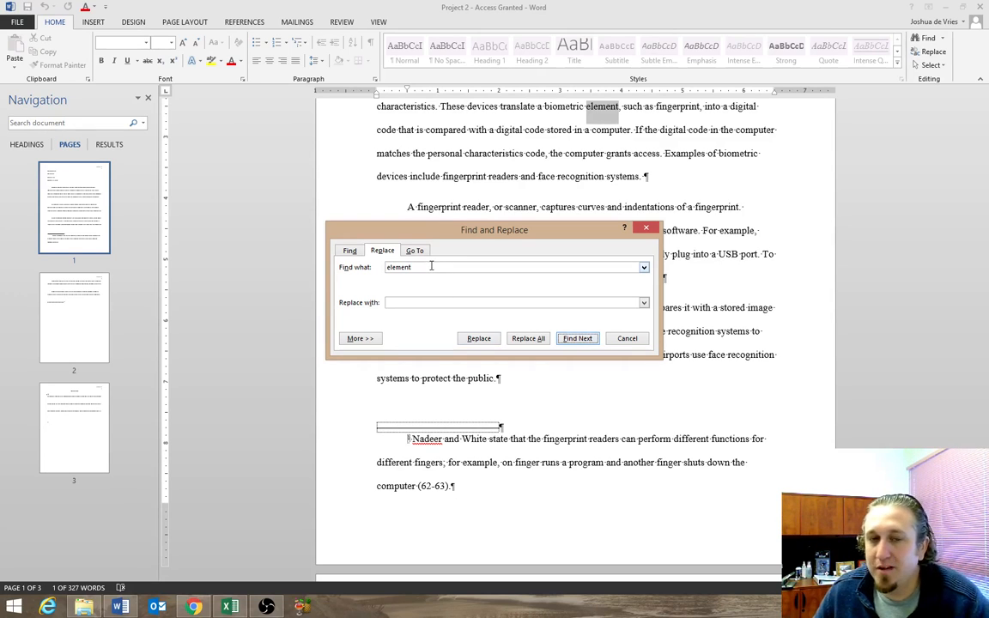
Replace all occurrences of "element" with "indentifier" throughout the document.
{"action": "left_click", "coordinate": [412, 302]}
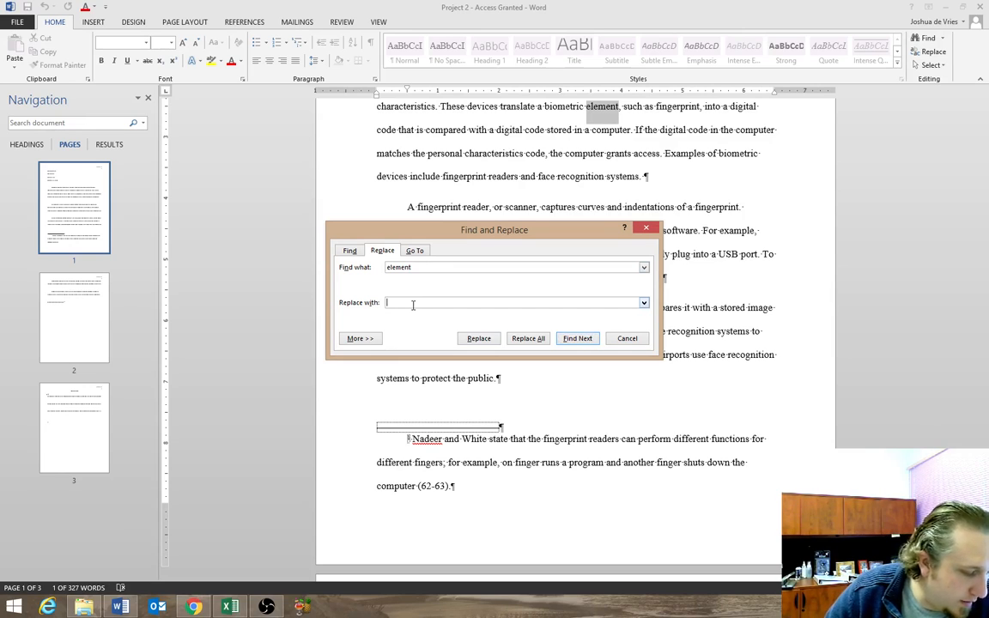
{"action": "type", "text": "in"}
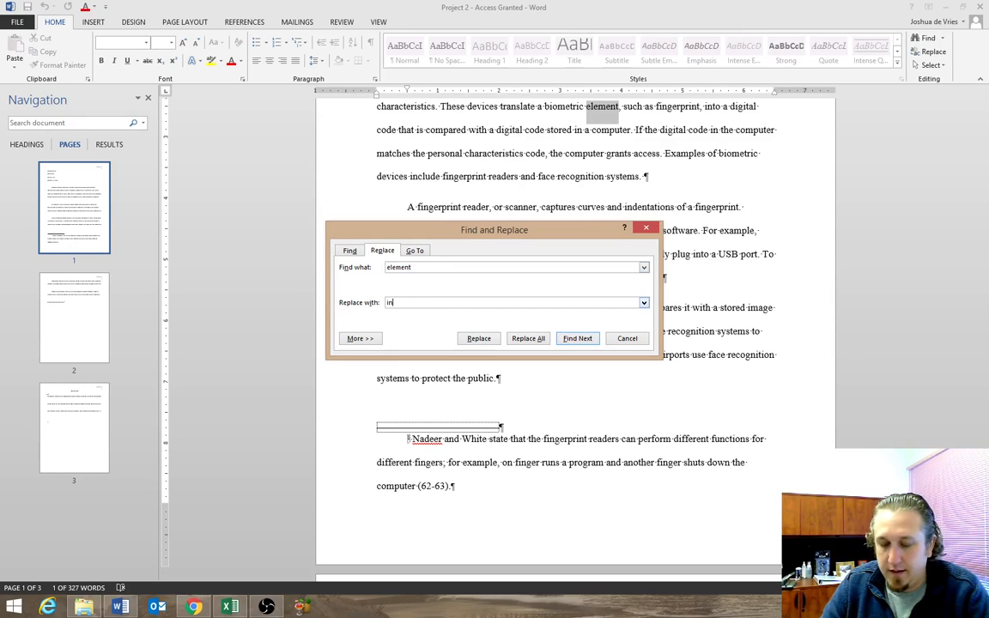
{"action": "type", "text": "den"}
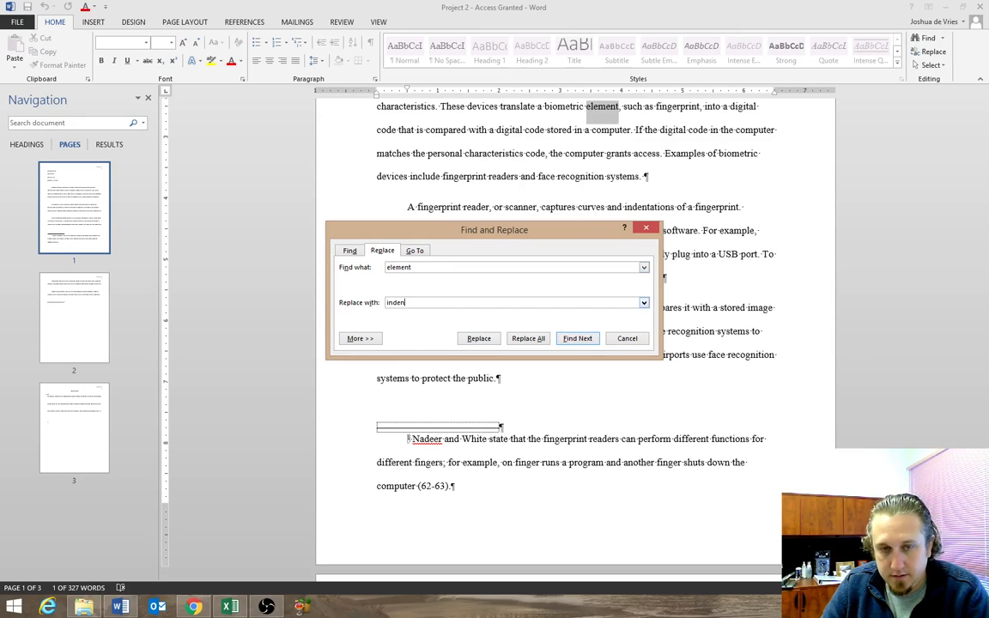
{"action": "type", "text": "tifier"}
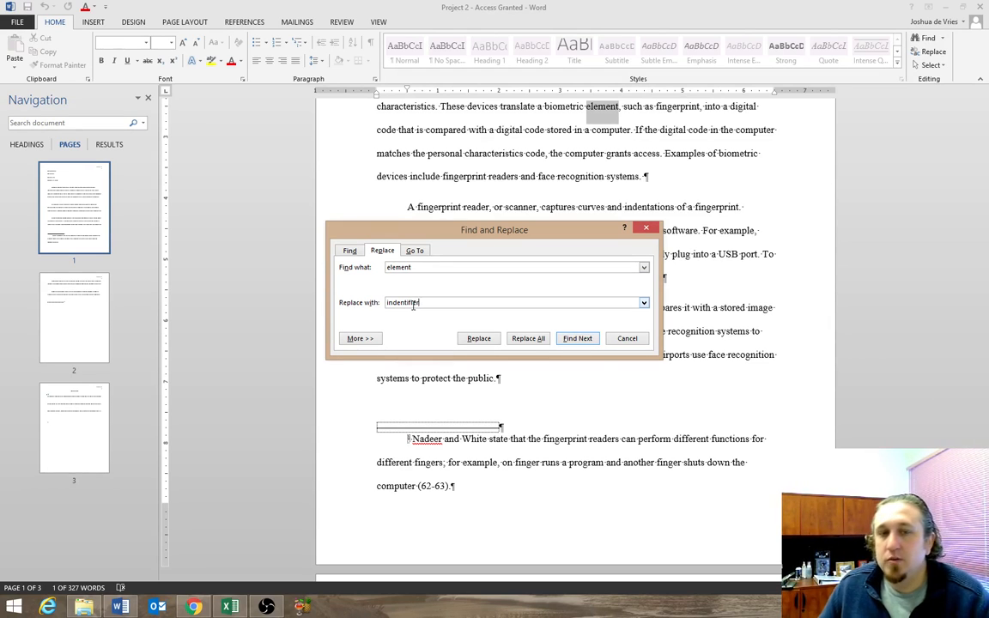
{"action": "left_click", "coordinate": [425, 267]}
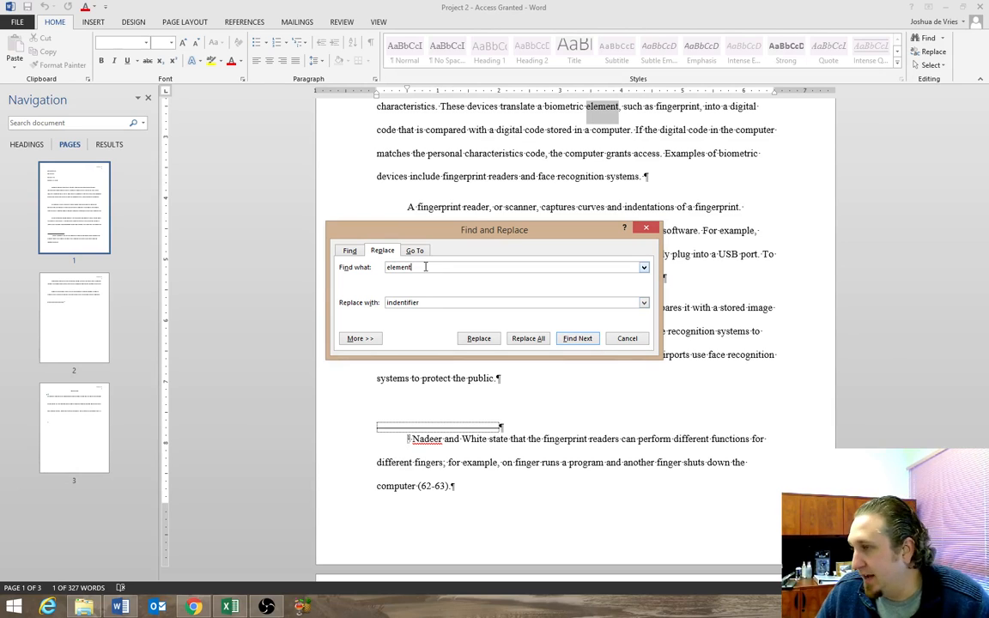
{"action": "left_click", "coordinate": [427, 303]}
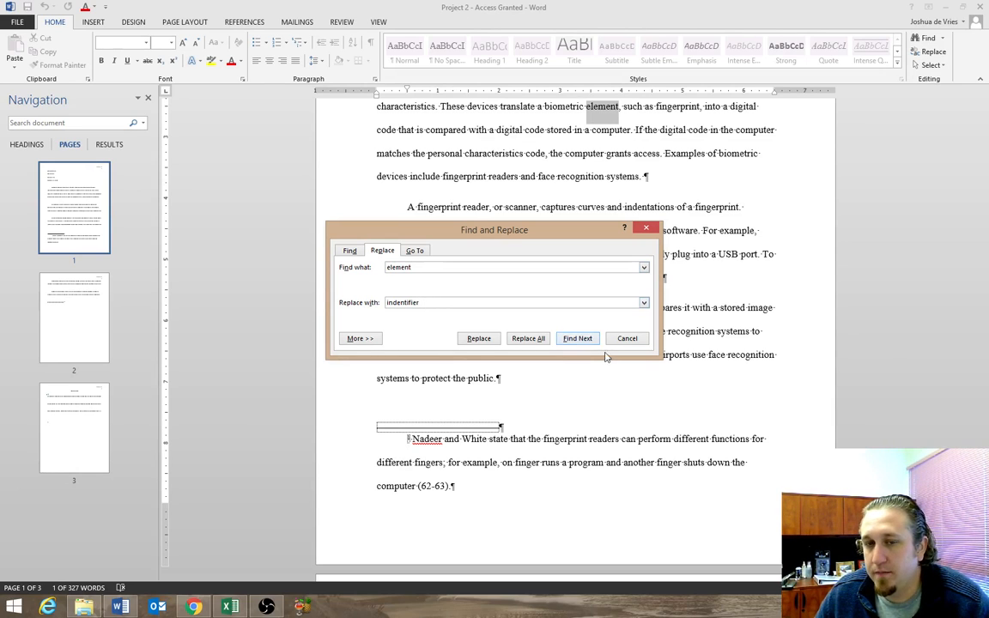
{"action": "left_click", "coordinate": [527, 338]}
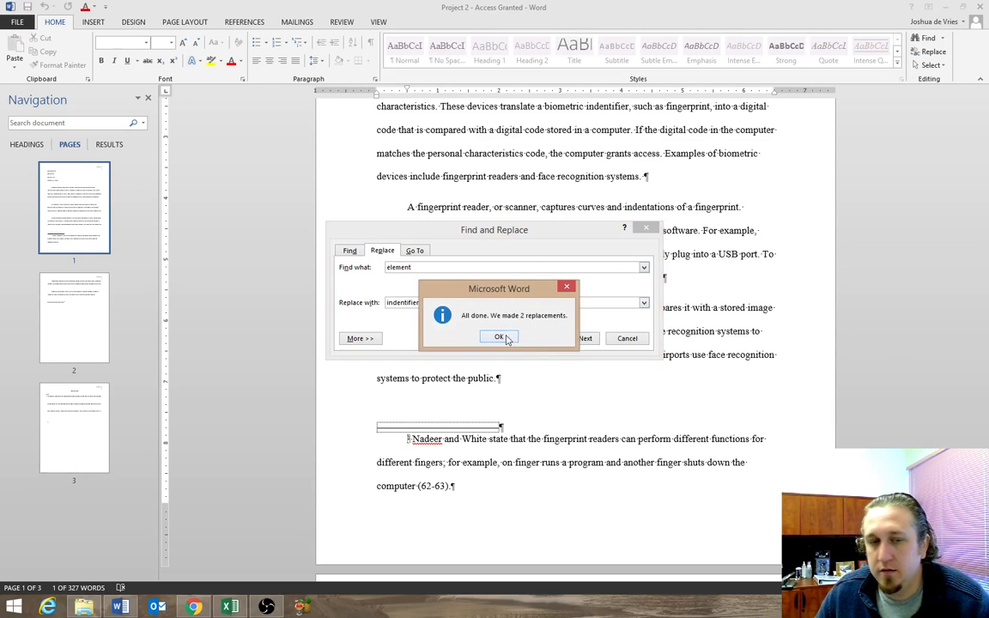
{"action": "left_click", "coordinate": [500, 337]}
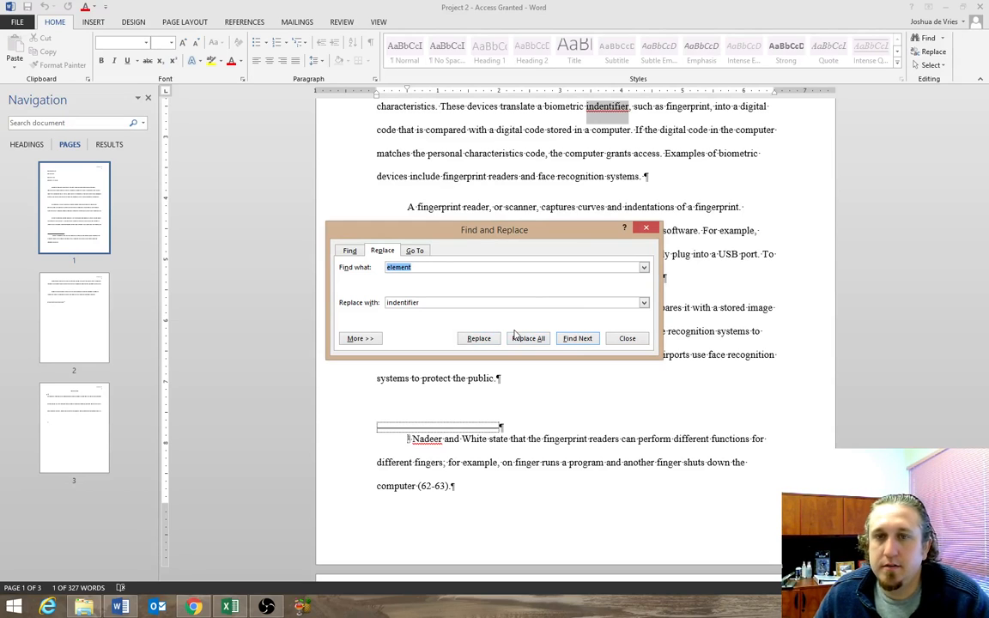
Correct the replacement text to "identifier" and try replacing all occurrences of "element" again.
{"action": "left_click", "coordinate": [397, 304]}
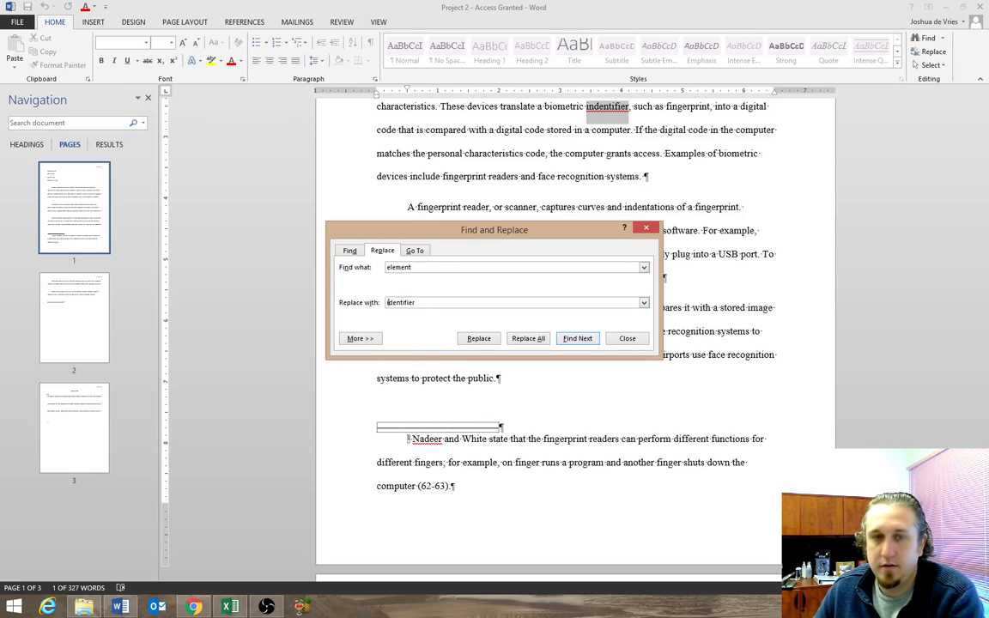
{"action": "left_click", "coordinate": [526, 339]}
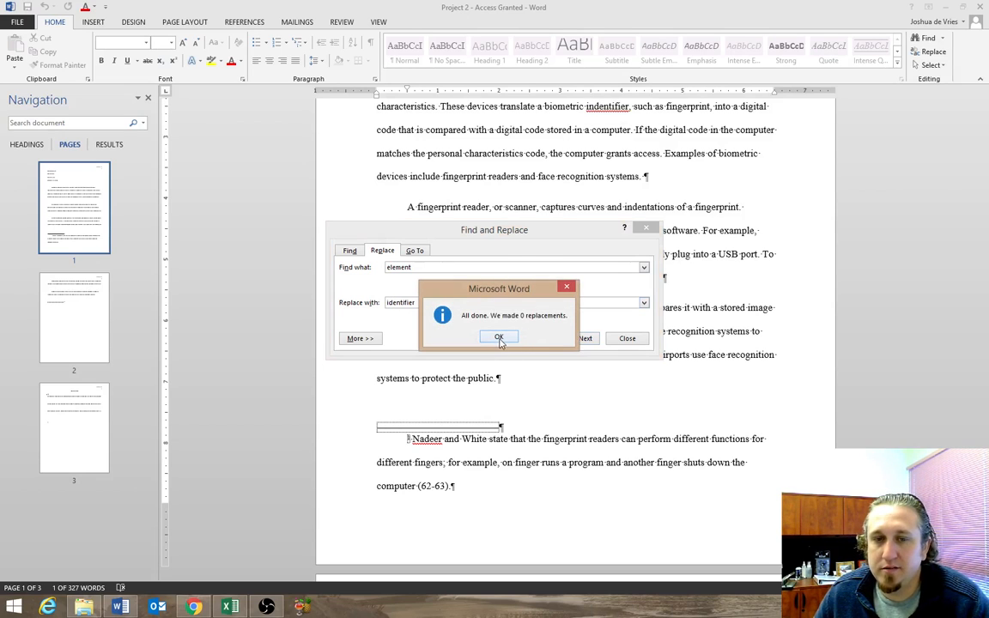
{"action": "left_click", "coordinate": [499, 338]}
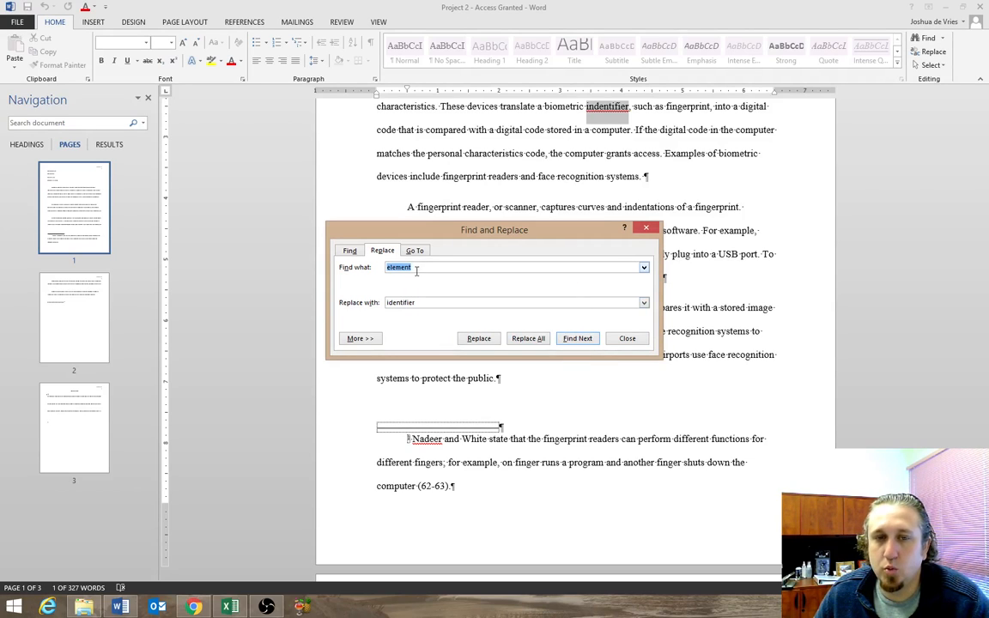
Try replacing all occurrences of "identifier" with "identifer", close Find and Replace, and undo the earlier replacement of "element".
{"action": "left_click_drag", "start_coordinate": [421, 303], "coordinate": [382, 302]}
{"action": "key", "text": "ctrl+c"}
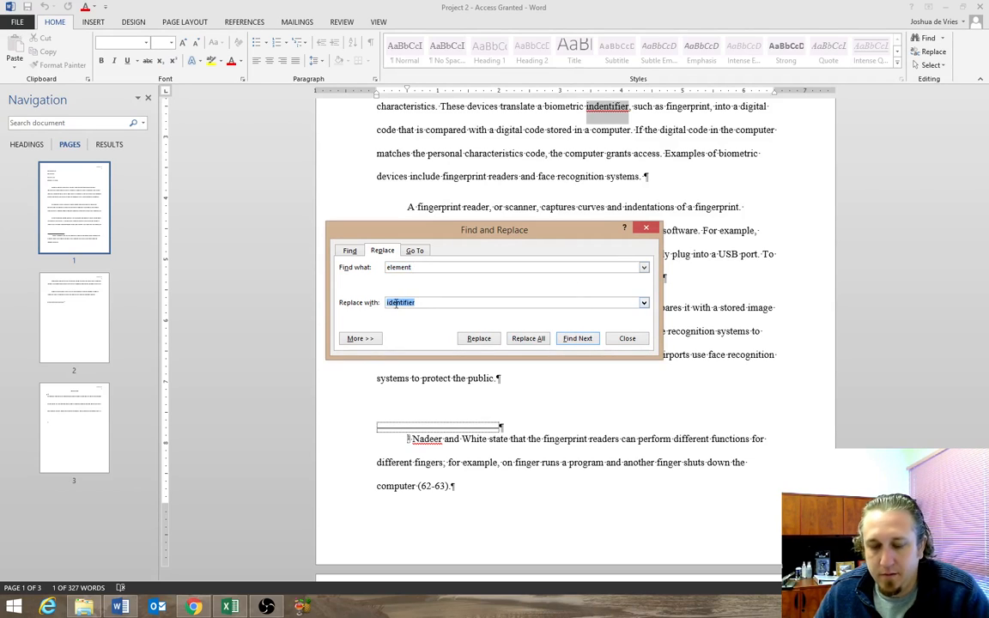
{"action": "double_click", "coordinate": [422, 267]}
{"action": "key", "text": "ctrl+v"}
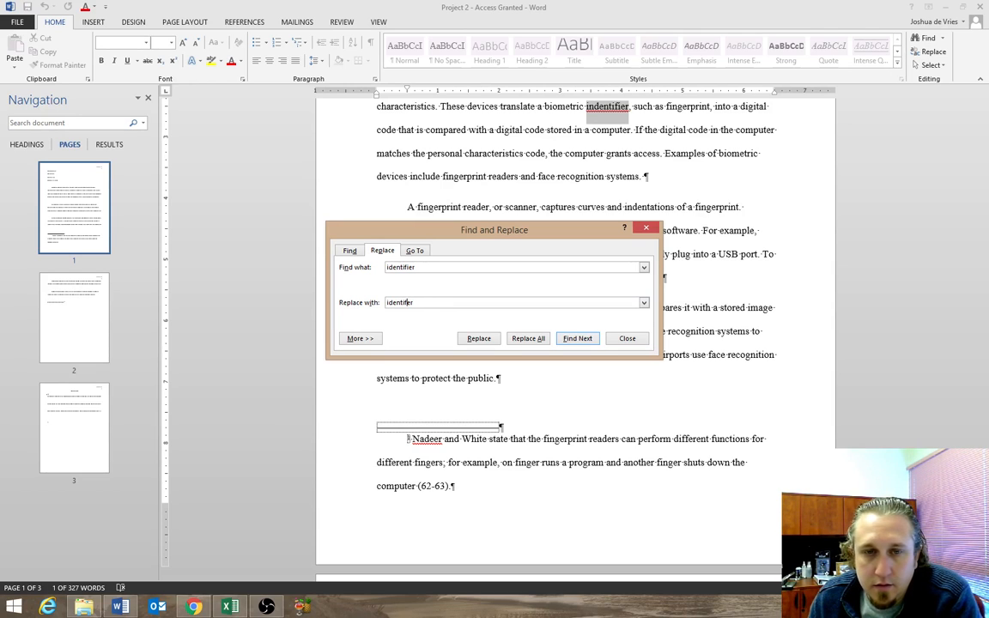
{"action": "left_click", "coordinate": [526, 338]}
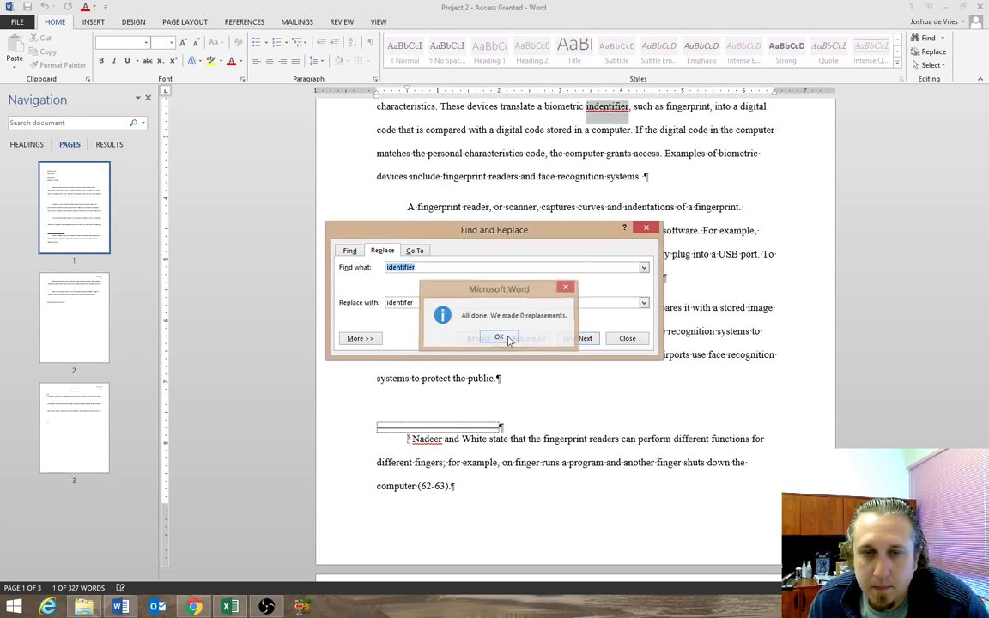
{"action": "left_click", "coordinate": [497, 336]}
{"action": "left_click", "coordinate": [625, 338]}
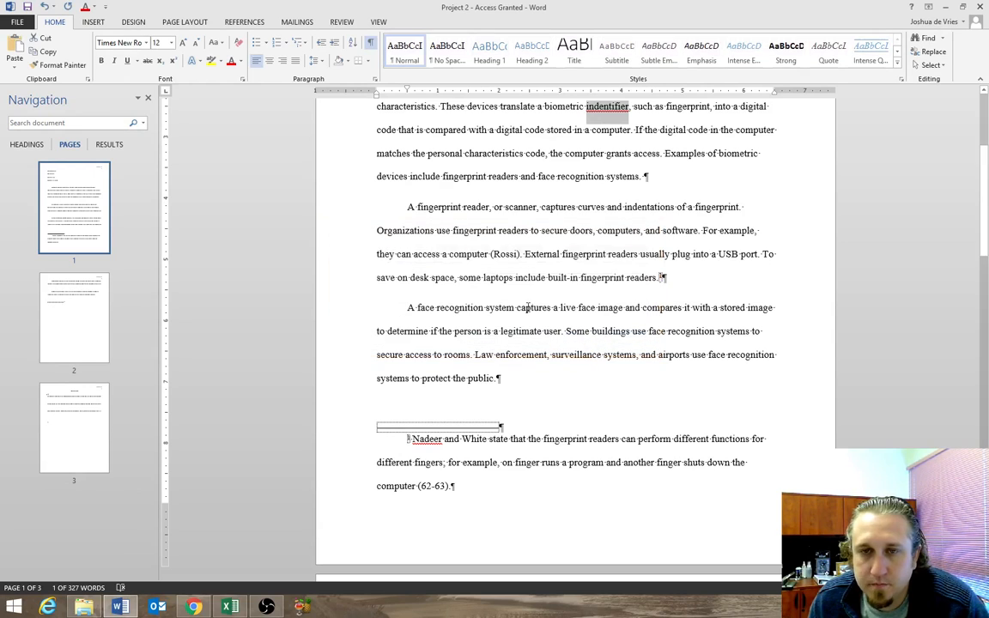
{"action": "left_click", "coordinate": [45, 7]}
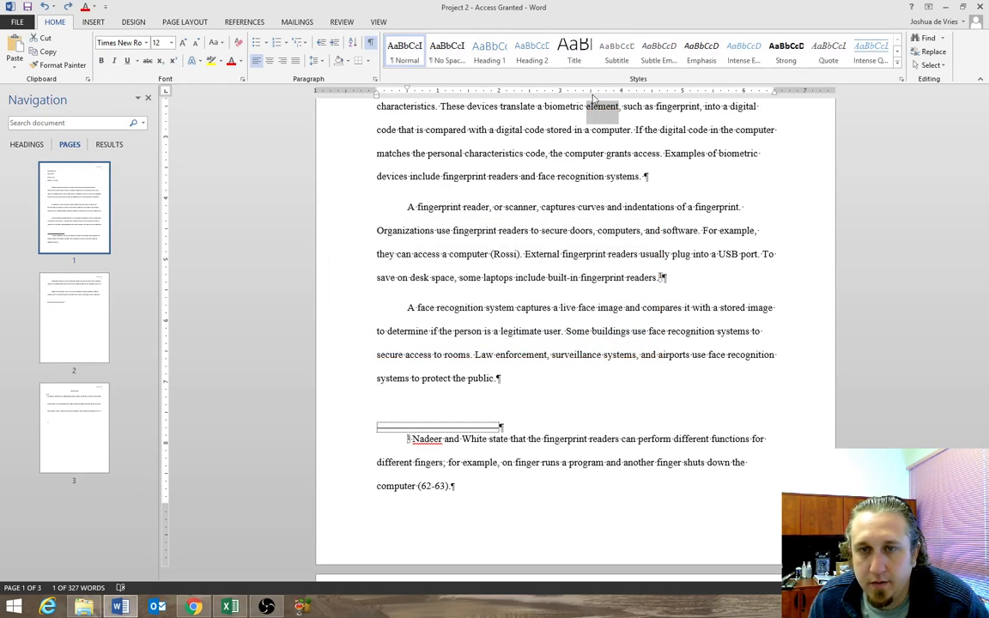
Replace all occurrences of "element" with "identifier" throughout the whole document, then close Find and Replace.
{"action": "left_click", "coordinate": [930, 51]}
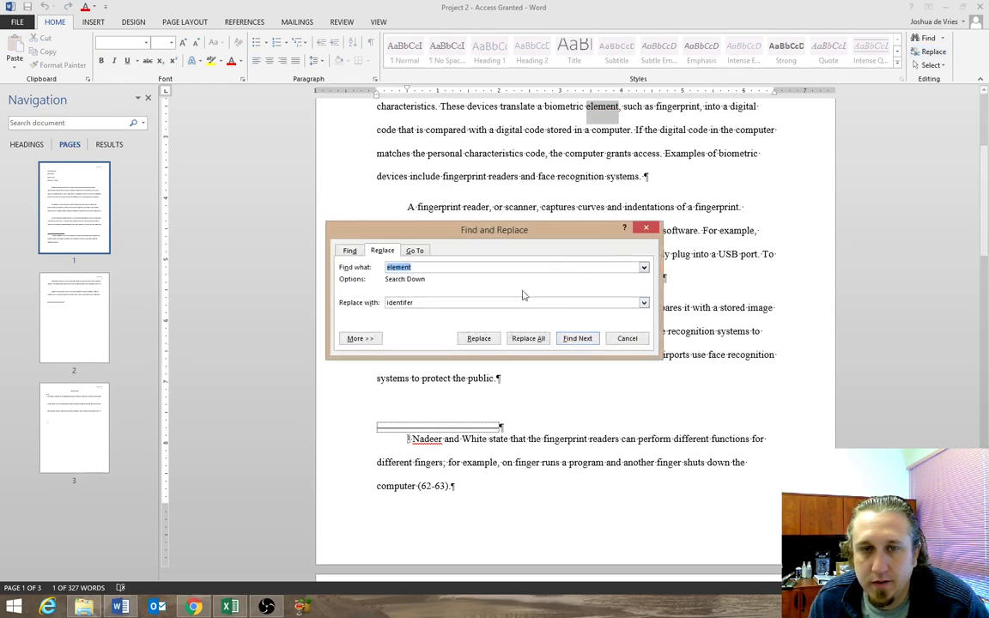
{"action": "left_click", "coordinate": [432, 302]}
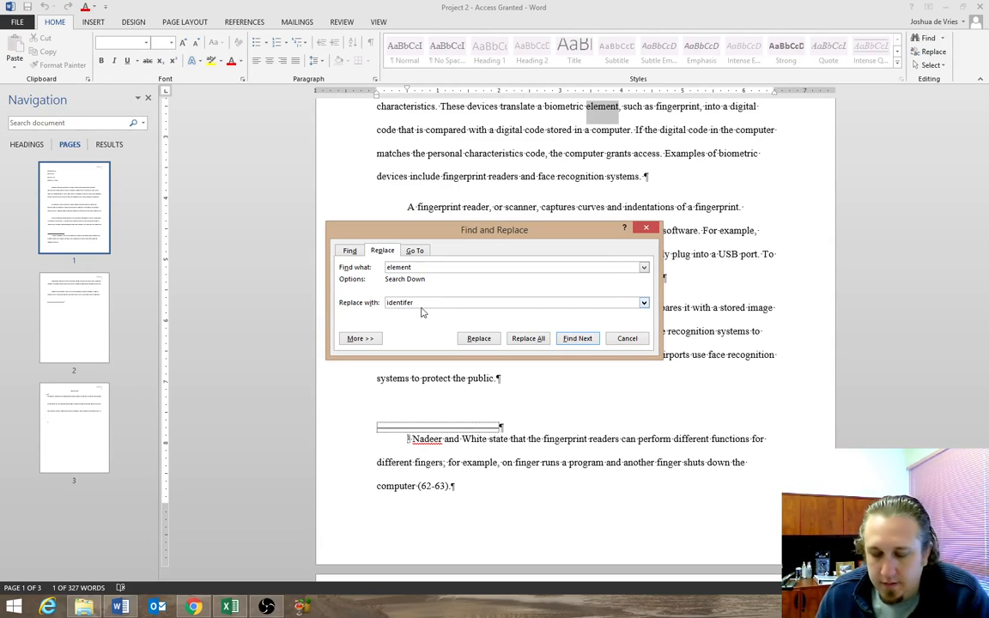
{"action": "left_click", "coordinate": [527, 338]}
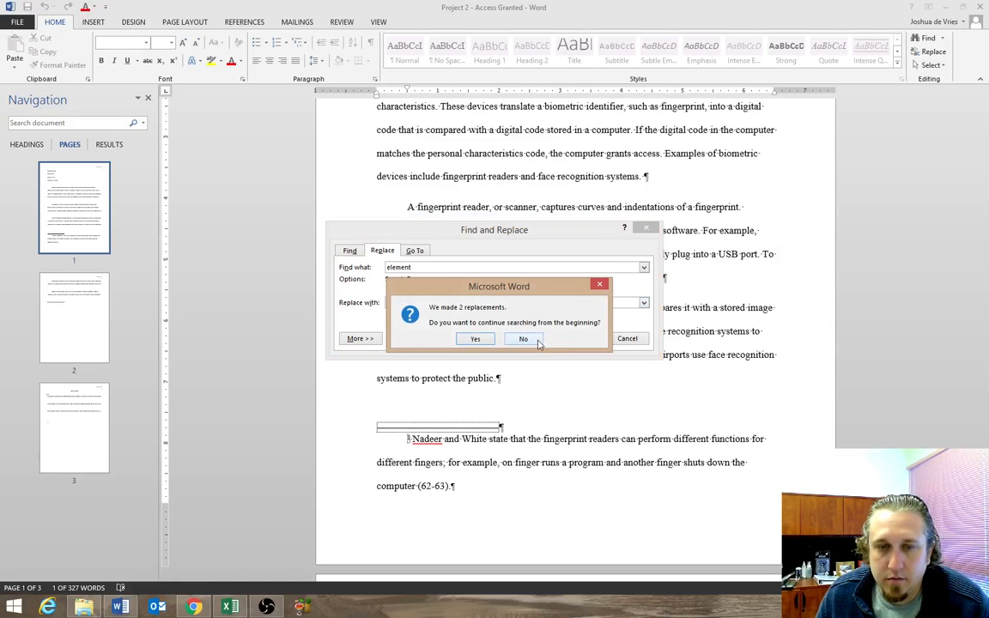
{"action": "left_click", "coordinate": [477, 340]}
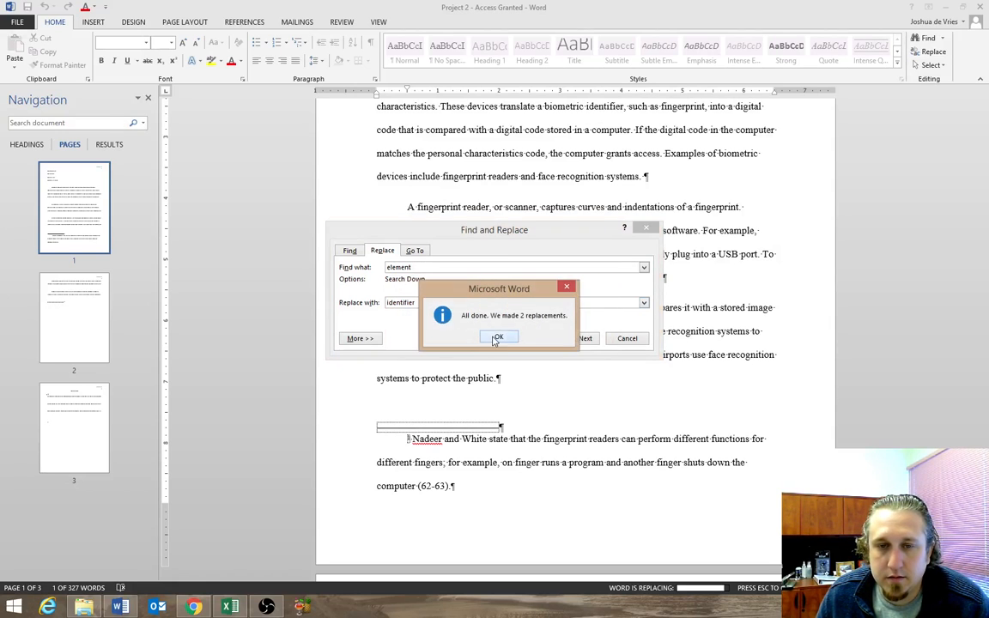
{"action": "left_click", "coordinate": [497, 338]}
{"action": "left_click", "coordinate": [628, 338]}
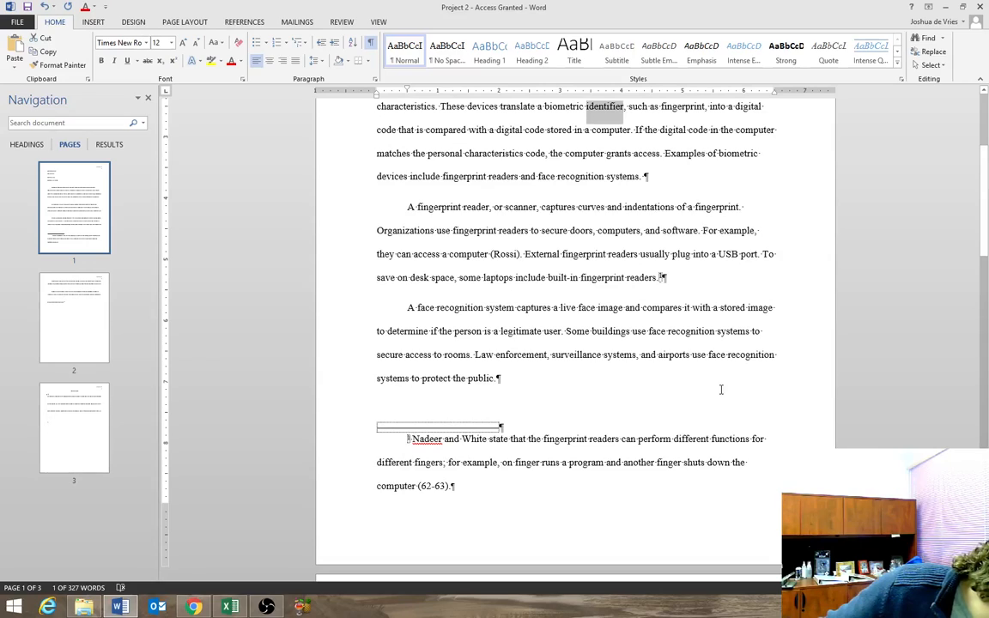
Replace the word "occupational" in the last body paragraph on page 2 with its synonym "business".
{"action": "left_click", "coordinate": [553, 353]}
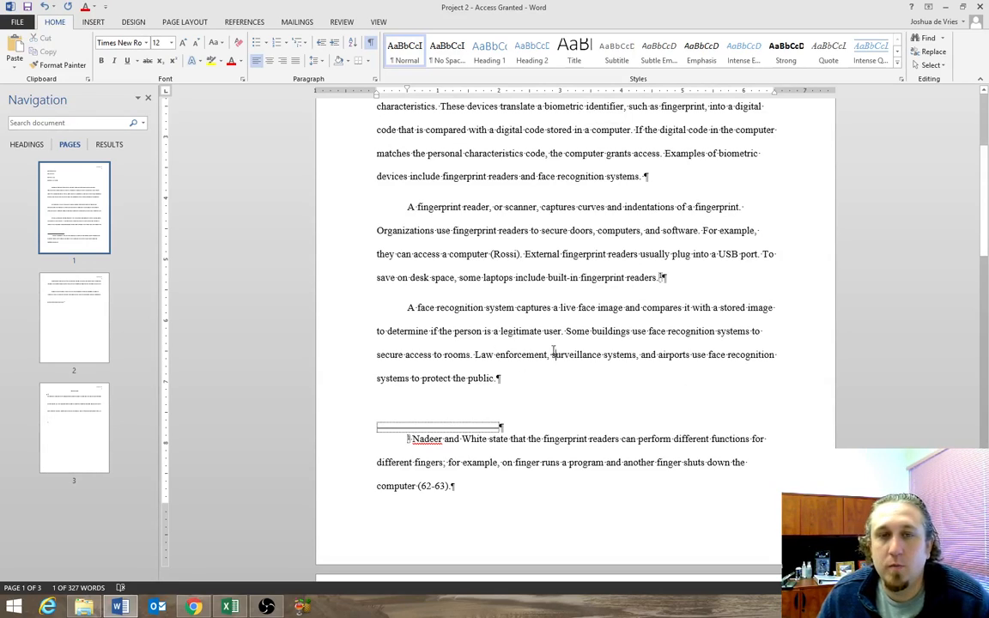
{"action": "scroll", "coordinate": [553, 354], "scroll_direction": "up", "scroll_amount": 2}
{"action": "scroll", "coordinate": [548, 349], "scroll_direction": "down", "scroll_amount": 6}
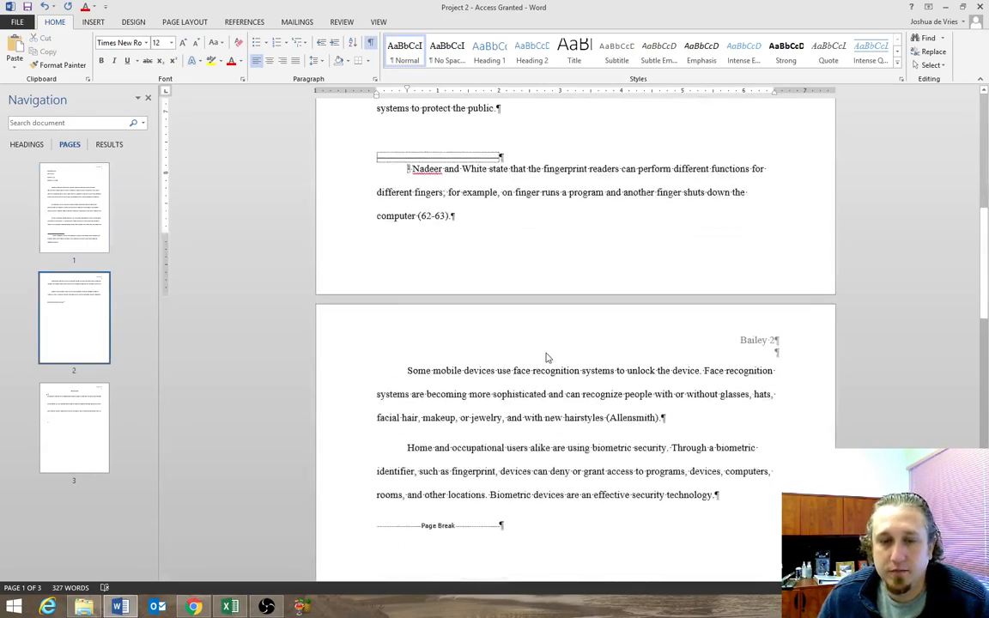
{"action": "right_click", "coordinate": [491, 444]}
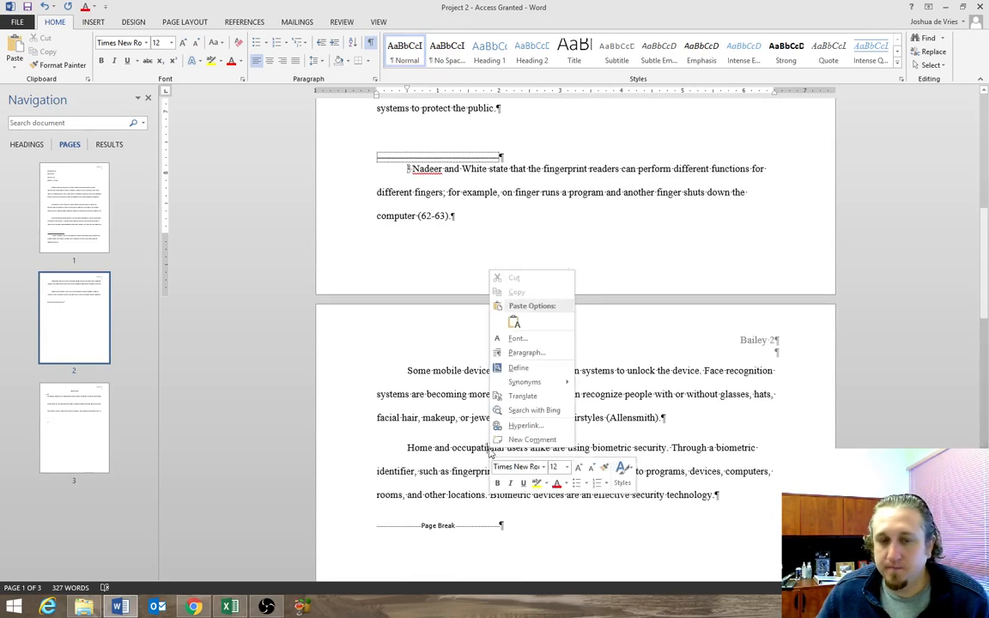
{"action": "mouse_move", "coordinate": [558, 382]}
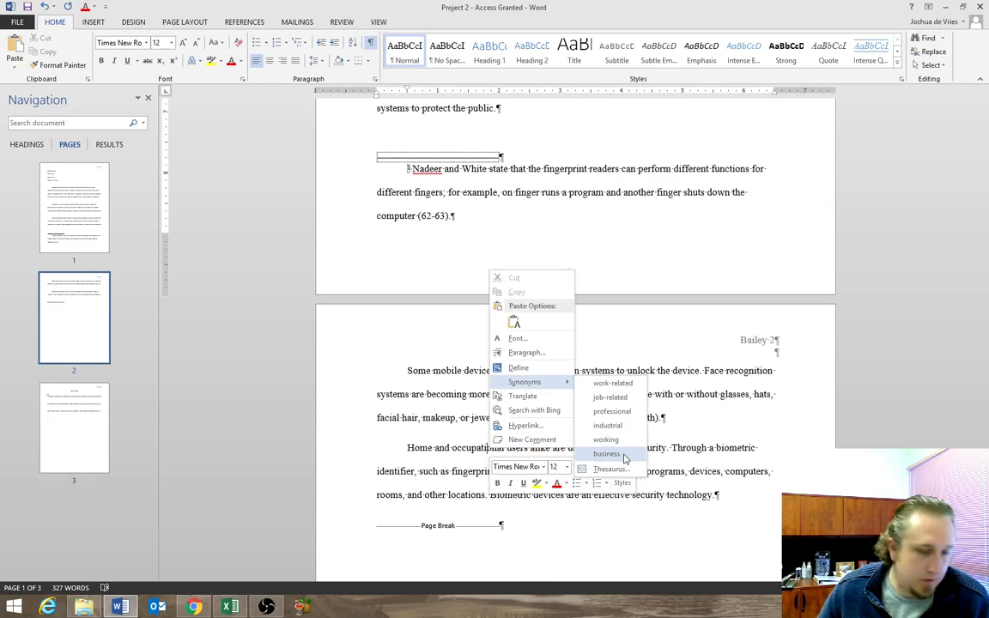
{"action": "left_click", "coordinate": [624, 456]}
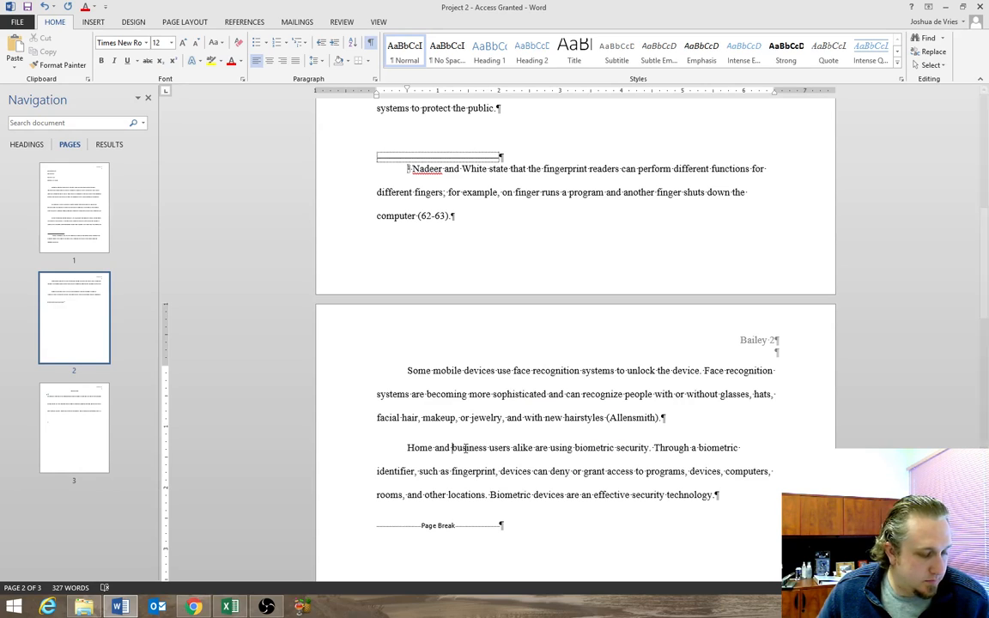
Run the spelling check and ignore the flagged author surname in the footnote, completing the check.
{"action": "left_click", "coordinate": [105, 588]}
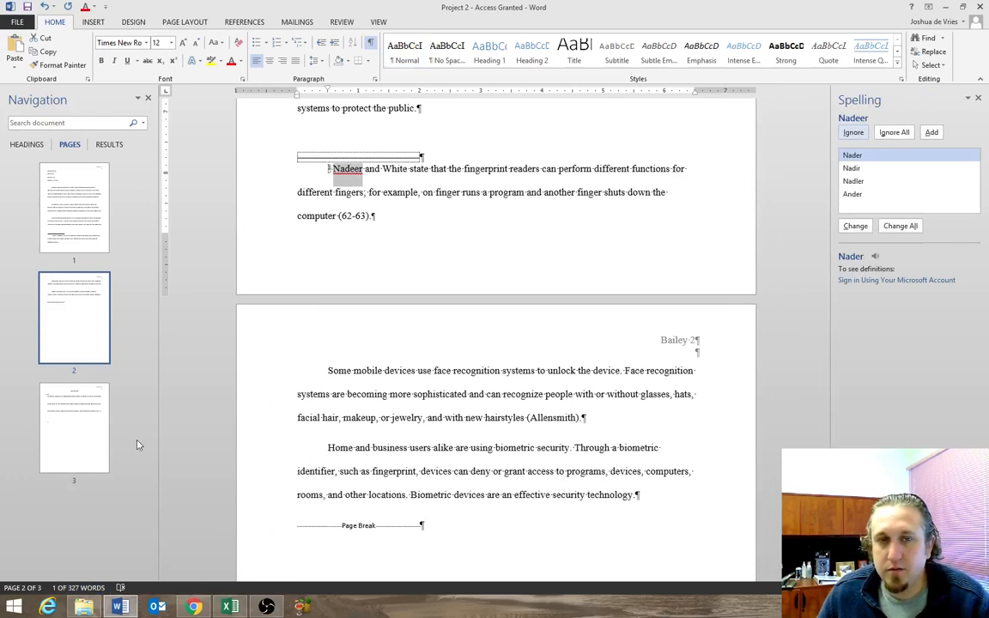
{"action": "left_click", "coordinate": [863, 135]}
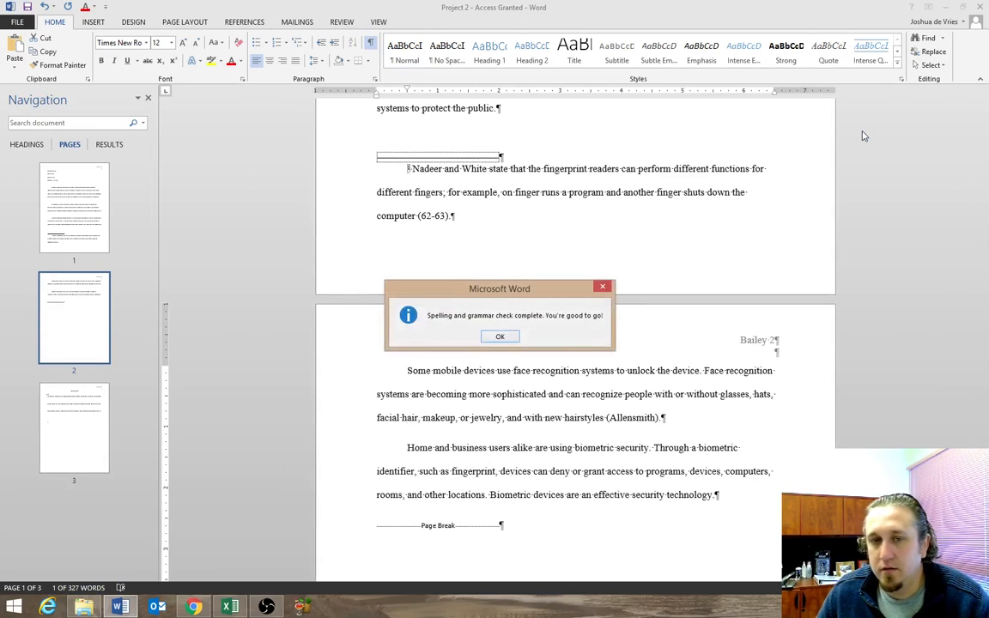
{"action": "left_click", "coordinate": [500, 337]}
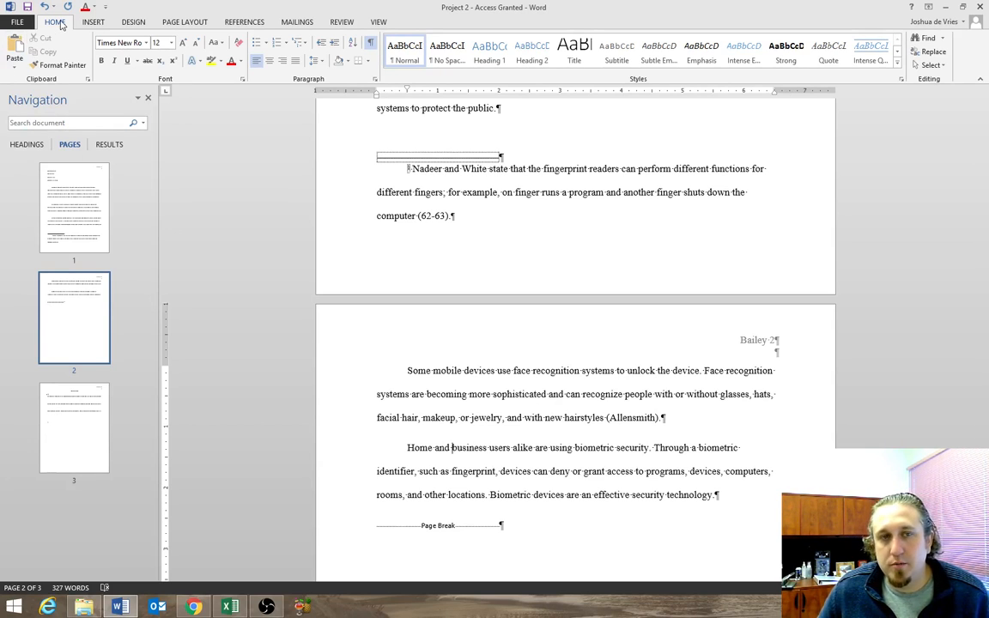
Preview the paper in Read Mode and return to the Print Layout view.
{"action": "left_click", "coordinate": [378, 22]}
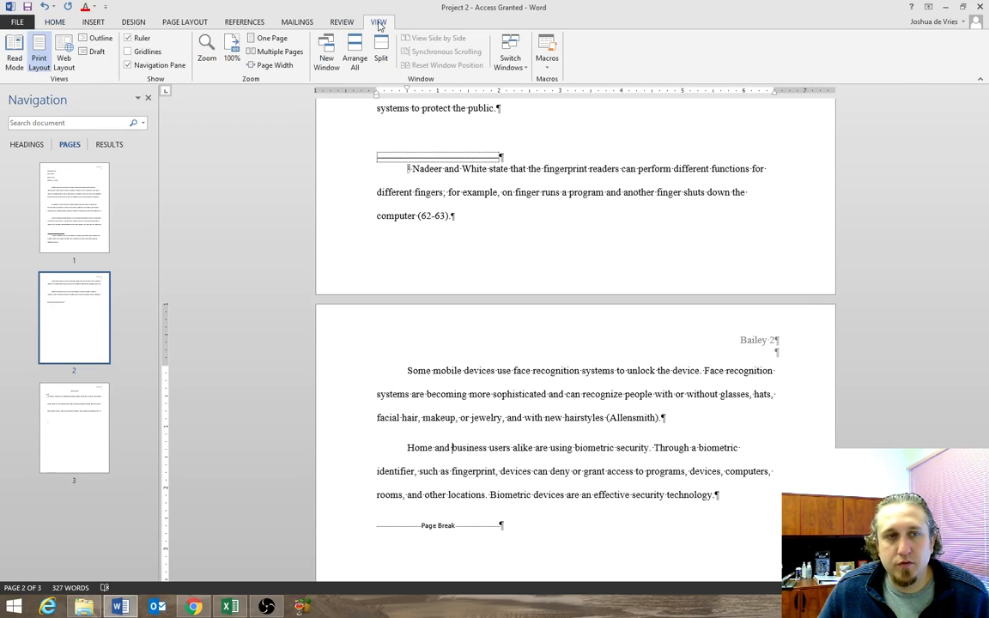
{"action": "left_click", "coordinate": [14, 62]}
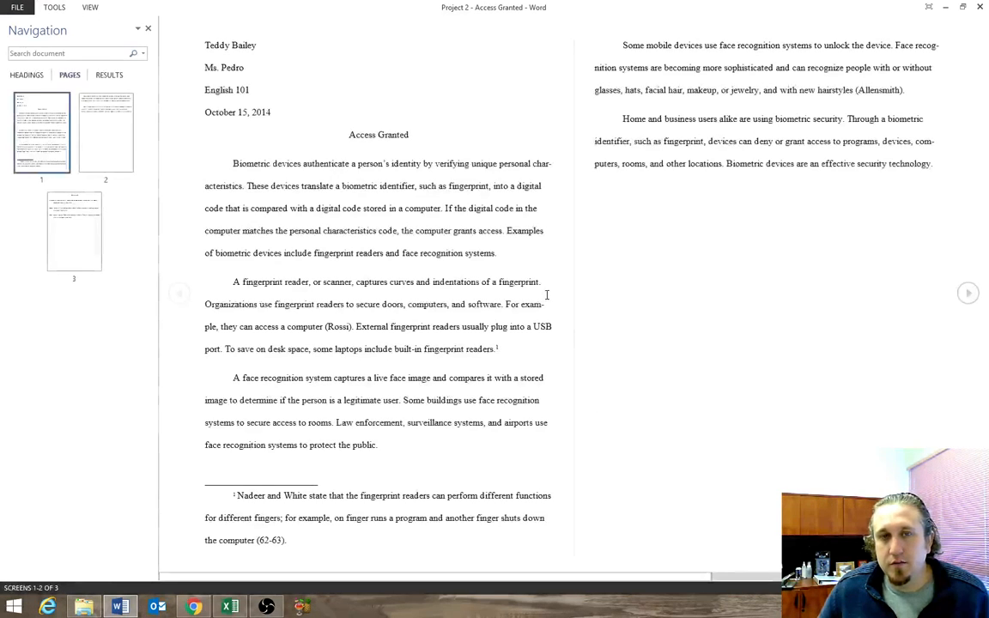
{"action": "scroll", "coordinate": [456, 273], "scroll_direction": "down", "scroll_amount": 1}
{"action": "scroll", "coordinate": [456, 273], "scroll_direction": "up", "scroll_amount": 1}
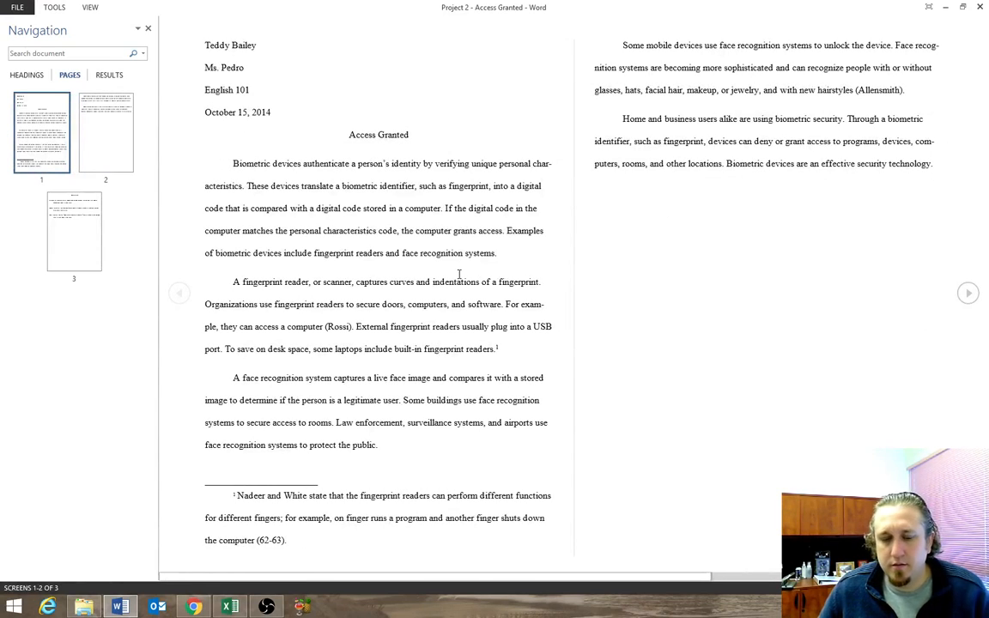
{"action": "key", "text": "Escape"}
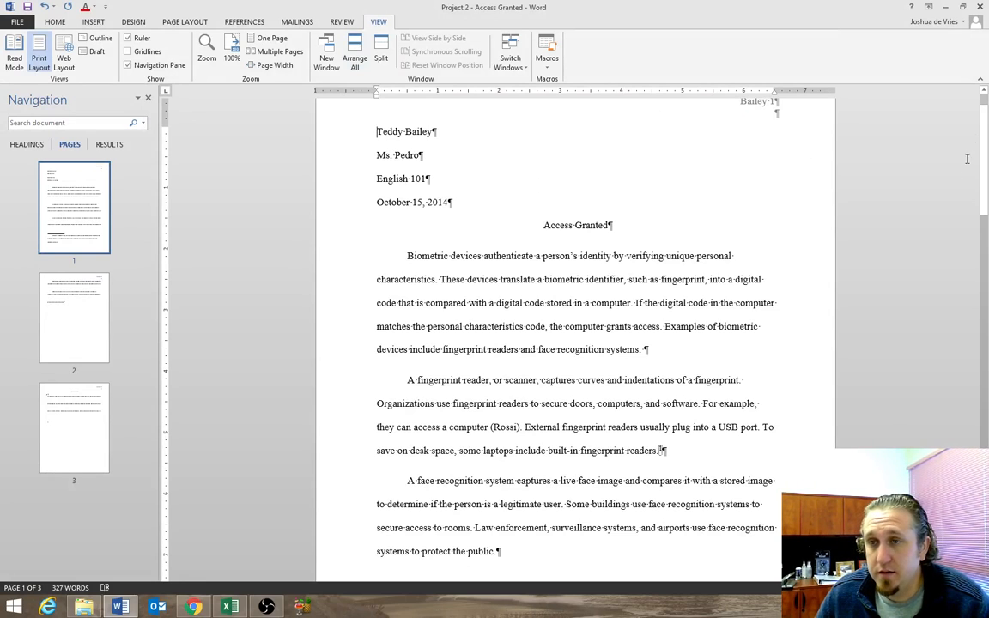
Review the paper's MLA heading, centered title, page-number headers, body text and Works Cited page.
{"action": "mouse_move", "coordinate": [983, 116]}
{"action": "left_mouse_down"}
{"action": "mouse_move", "coordinate": [983, 506]}
{"action": "mouse_move", "coordinate": [983, 116]}
{"action": "left_mouse_up"}
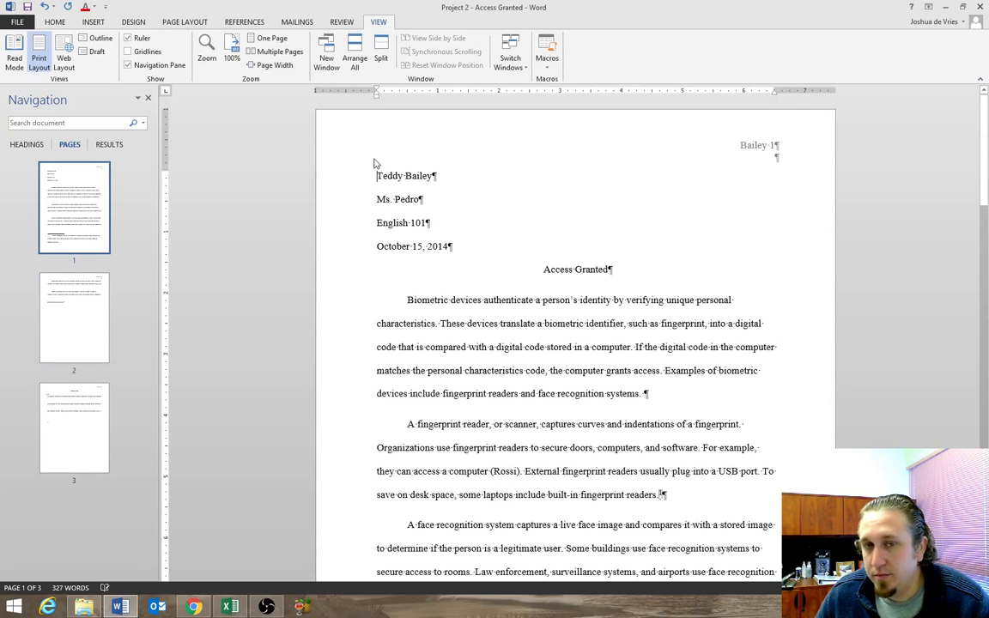
{"action": "left_click_drag", "start_coordinate": [376, 172], "coordinate": [429, 247]}
{"action": "left_click", "coordinate": [525, 266]}
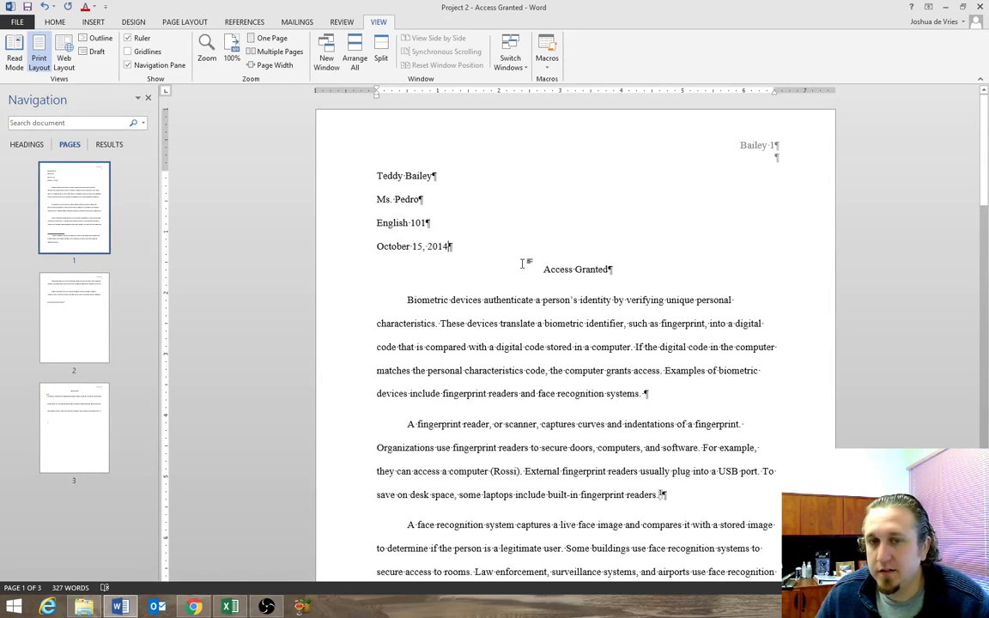
{"action": "left_click_drag", "start_coordinate": [605, 273], "coordinate": [629, 278]}
{"action": "left_click", "coordinate": [629, 278]}
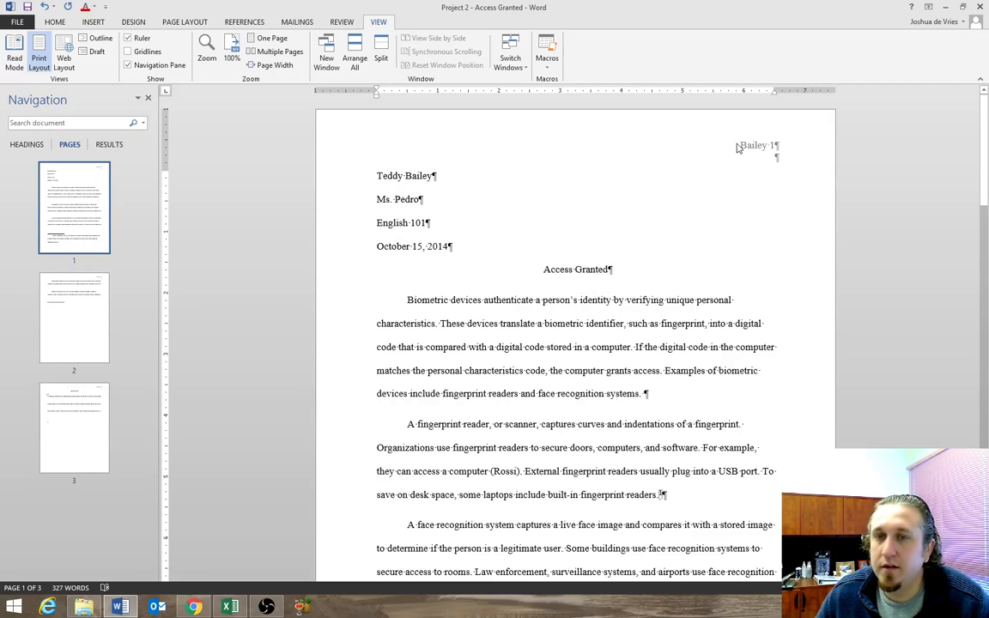
{"action": "scroll", "coordinate": [711, 260], "scroll_direction": "down", "scroll_amount": 15}
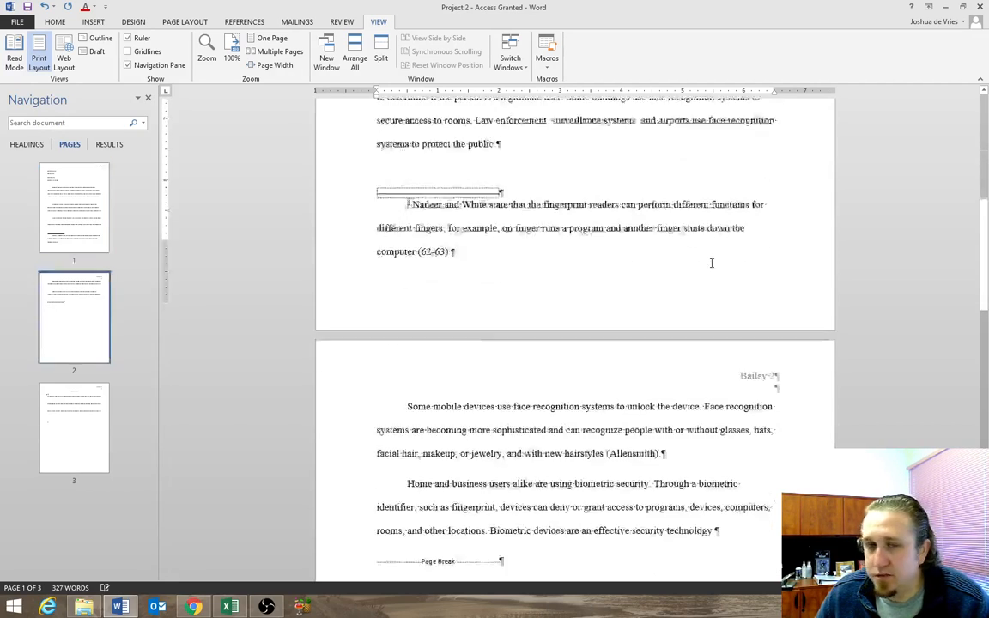
{"action": "scroll", "coordinate": [709, 263], "scroll_direction": "down", "scroll_amount": 5}
{"action": "left_click_drag", "start_coordinate": [580, 467], "coordinate": [572, 297]}
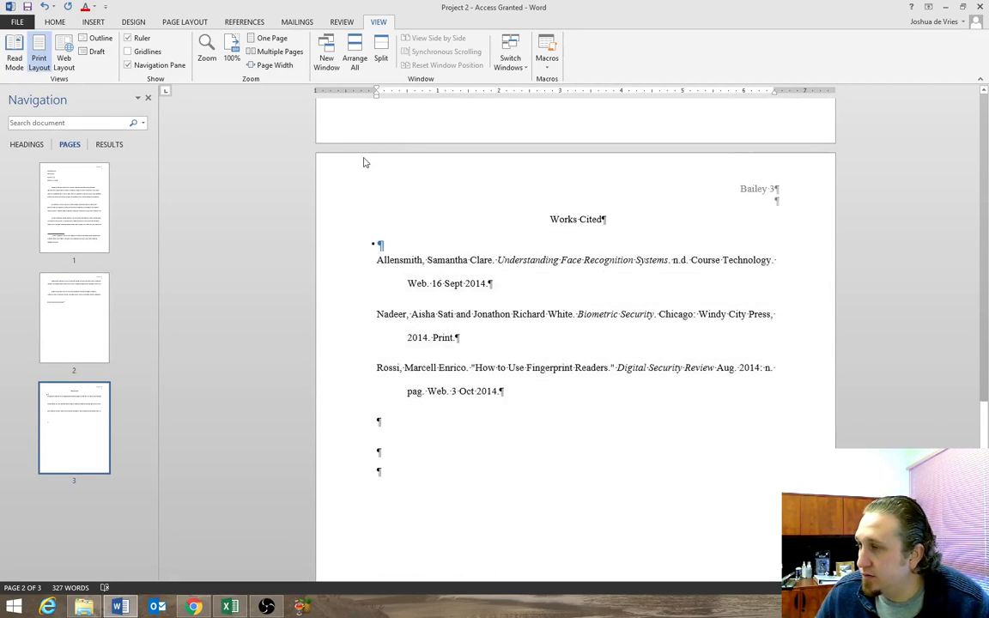
{"action": "left_click", "coordinate": [505, 277]}
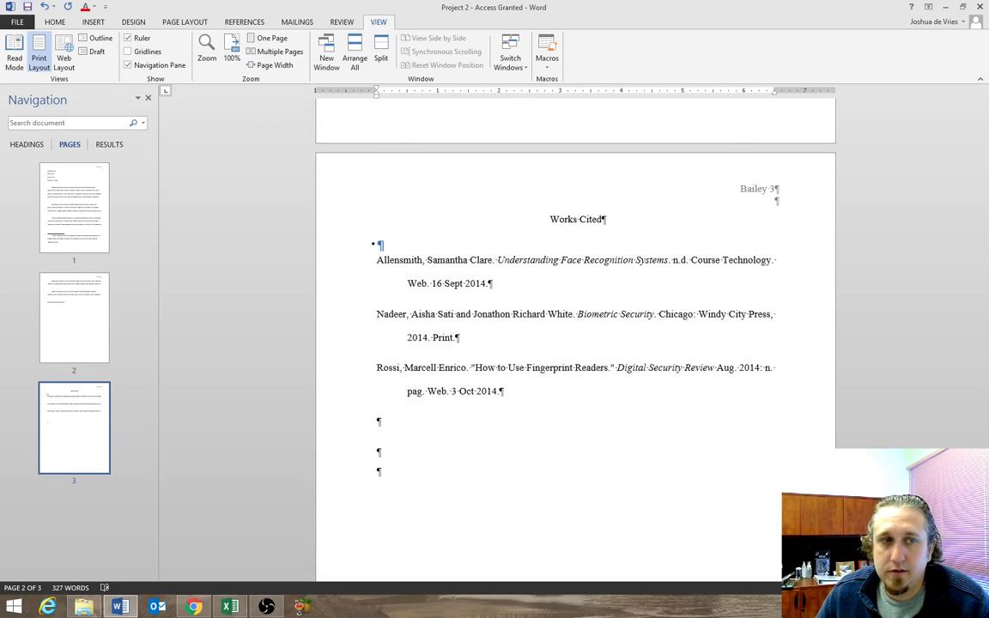
Save the paper and open the document CONTACT ME FOR HELP from the COURSES (K:) drive.
{"action": "left_click", "coordinate": [28, 7]}
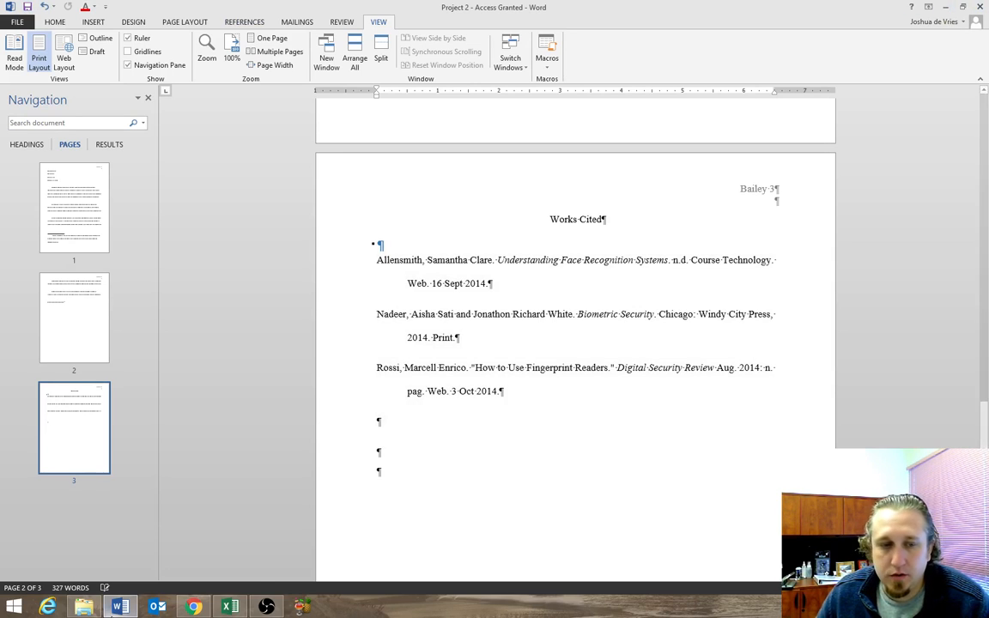
{"action": "left_click", "coordinate": [22, 21]}
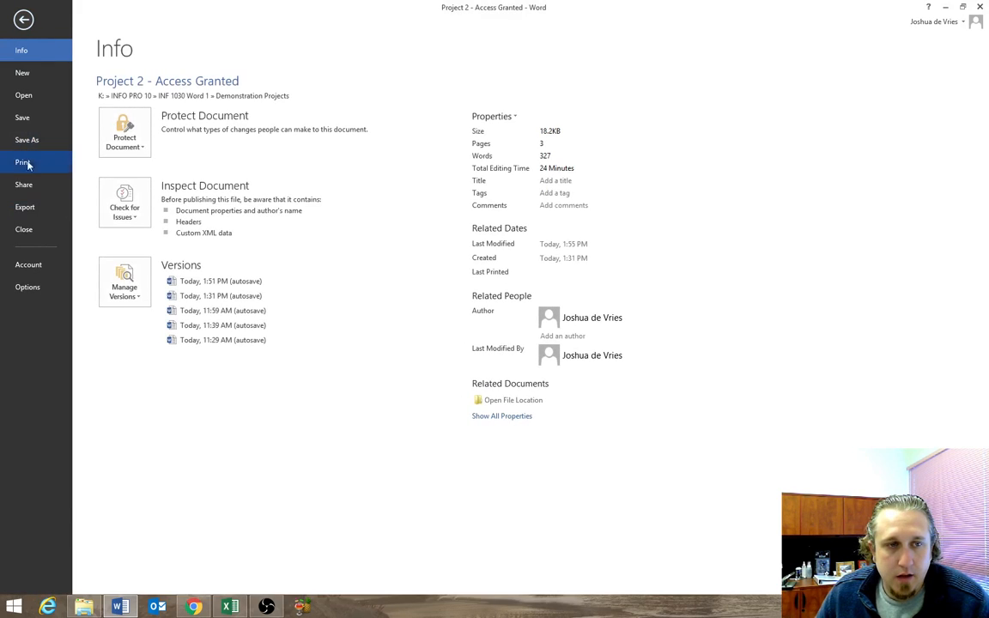
{"action": "left_click", "coordinate": [28, 97]}
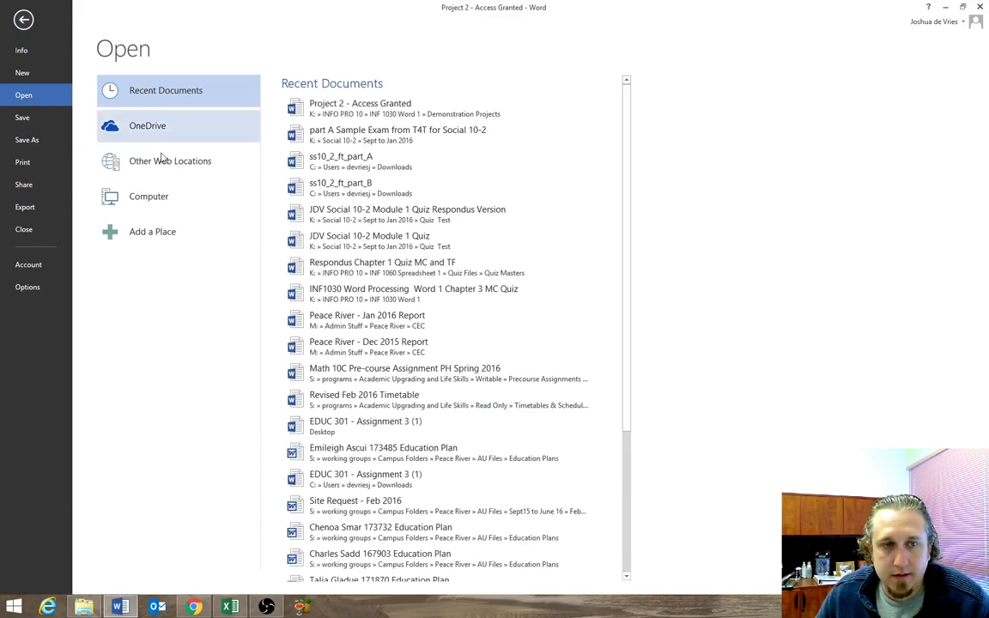
{"action": "left_click", "coordinate": [133, 198]}
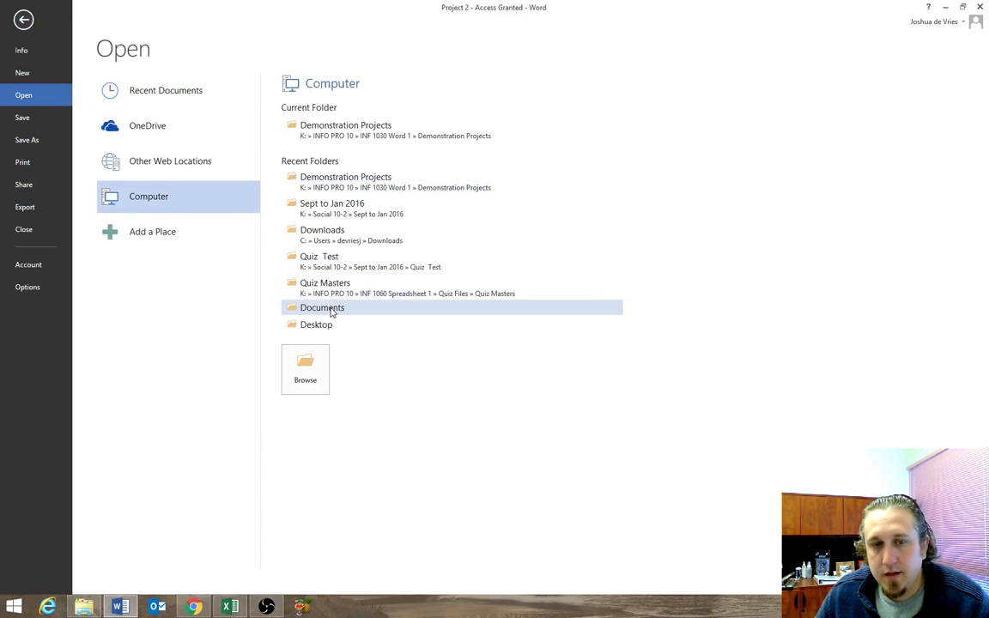
{"action": "left_click", "coordinate": [308, 376]}
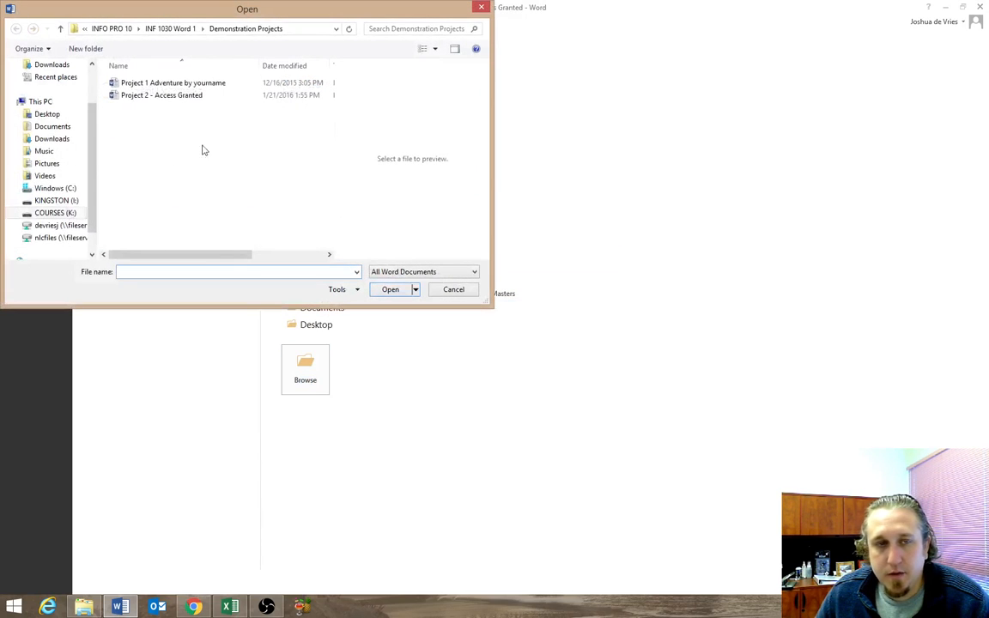
{"action": "left_click", "coordinate": [53, 213]}
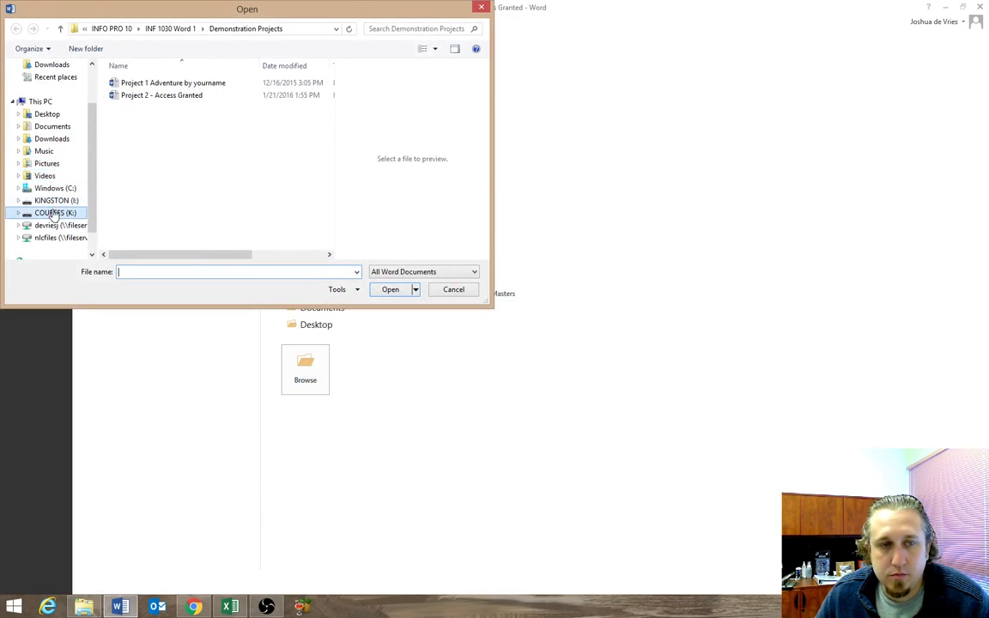
{"action": "double_click", "coordinate": [138, 105]}
{"action": "double_click", "coordinate": [154, 157]}
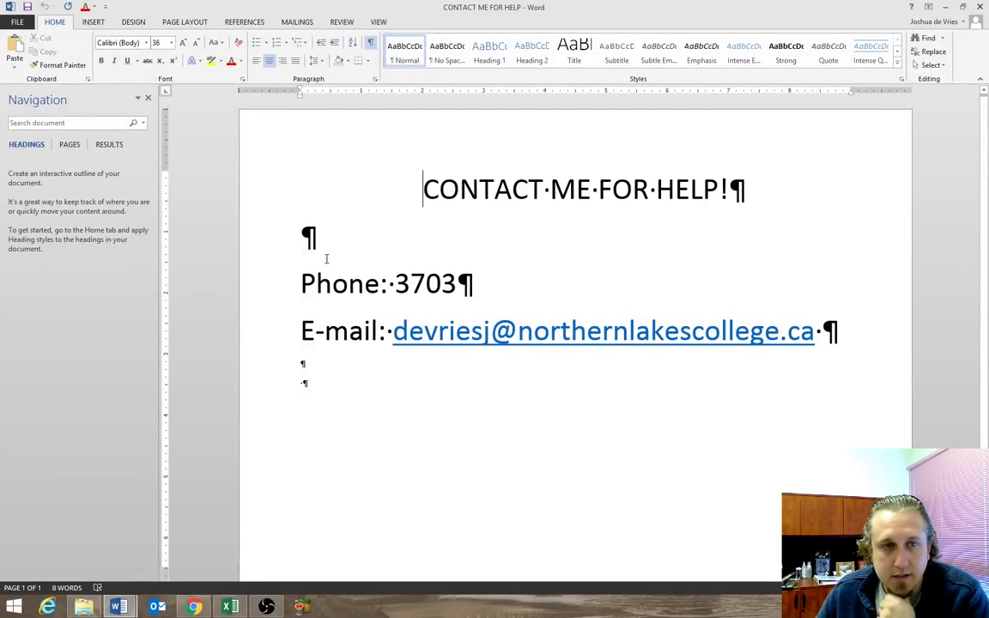
Hide the Navigation pane and place the cursor in the last empty paragraph below the e-mail line.
{"action": "left_click", "coordinate": [148, 98]}
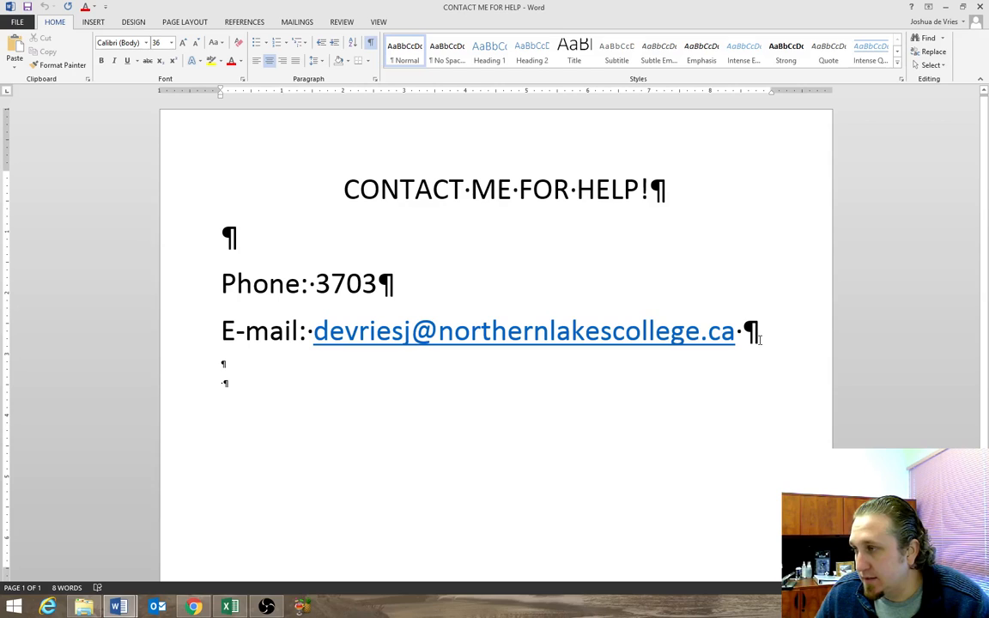
{"action": "left_click_drag", "start_coordinate": [759, 337], "coordinate": [822, 387]}
{"action": "left_click", "coordinate": [773, 391]}
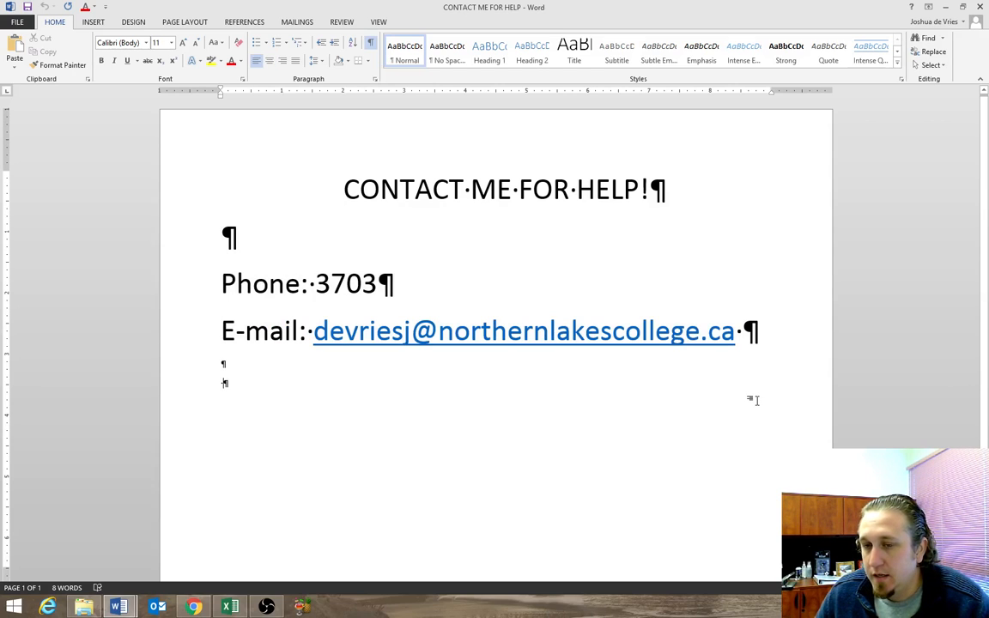